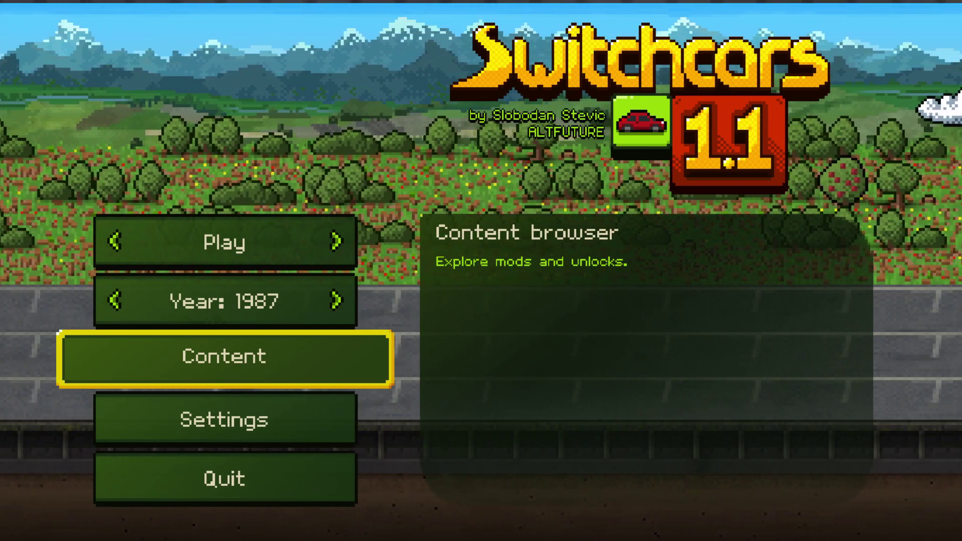
# Open the Content browser from the main menu, showing Default Vehicles with 2/2 mods enabled
pyautogui.press('Up')
pyautogui.press('Up')
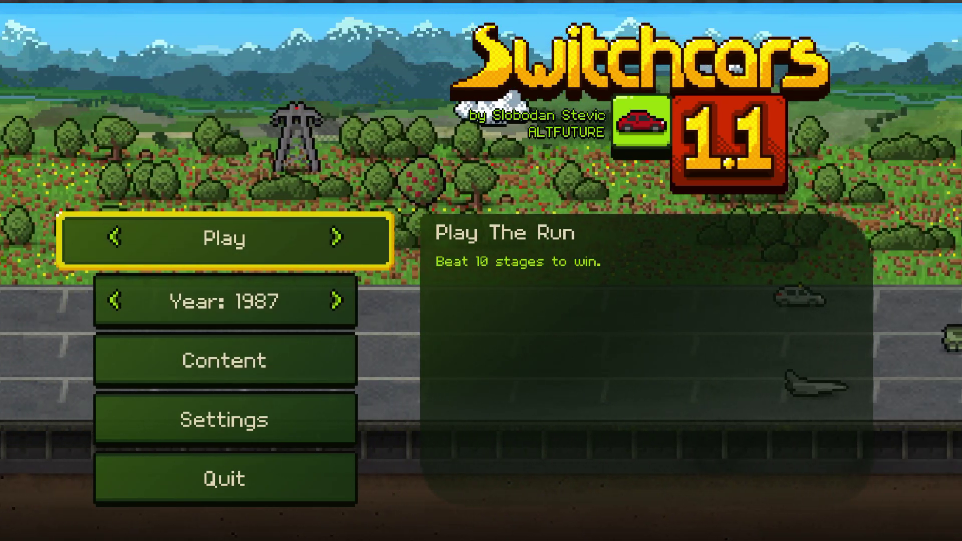
pyautogui.press('Right')
pyautogui.press('Right')
pyautogui.press('Right')
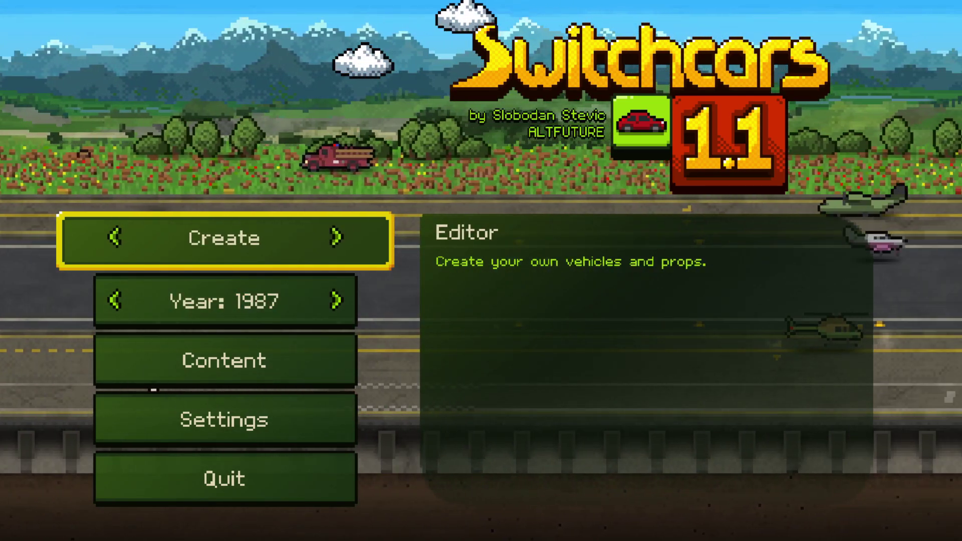
pyautogui.press('Down')
pyautogui.press('Down')
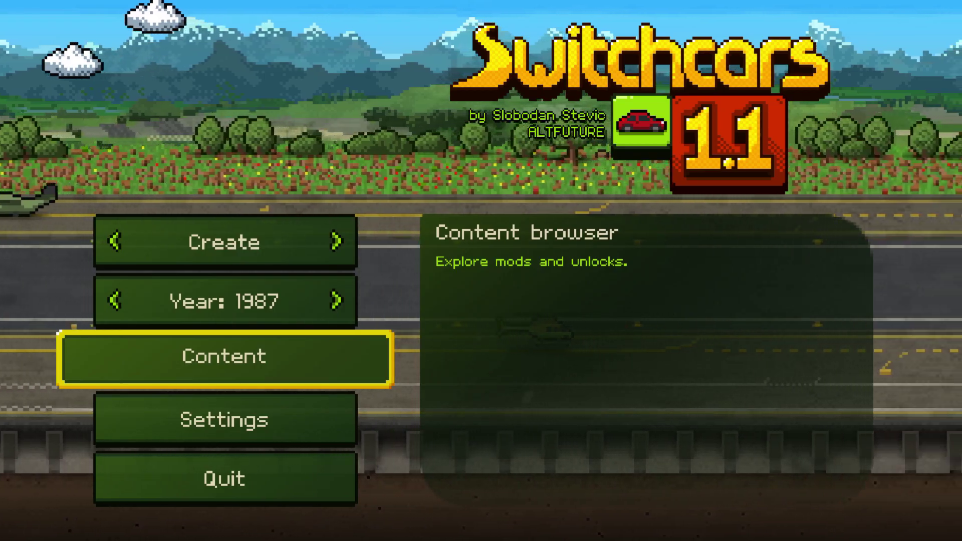
pyautogui.press('Return')
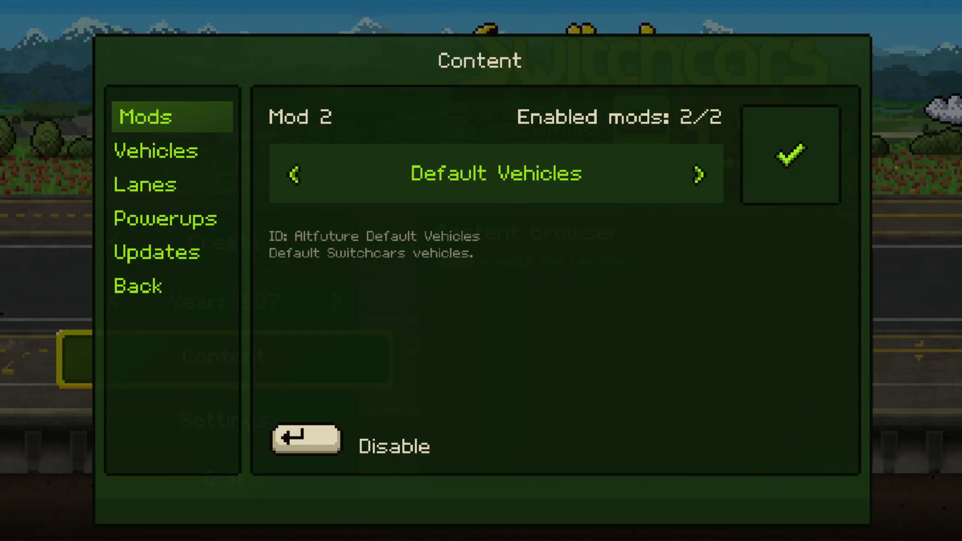
pyautogui.press('Left')
pyautogui.press('Right')
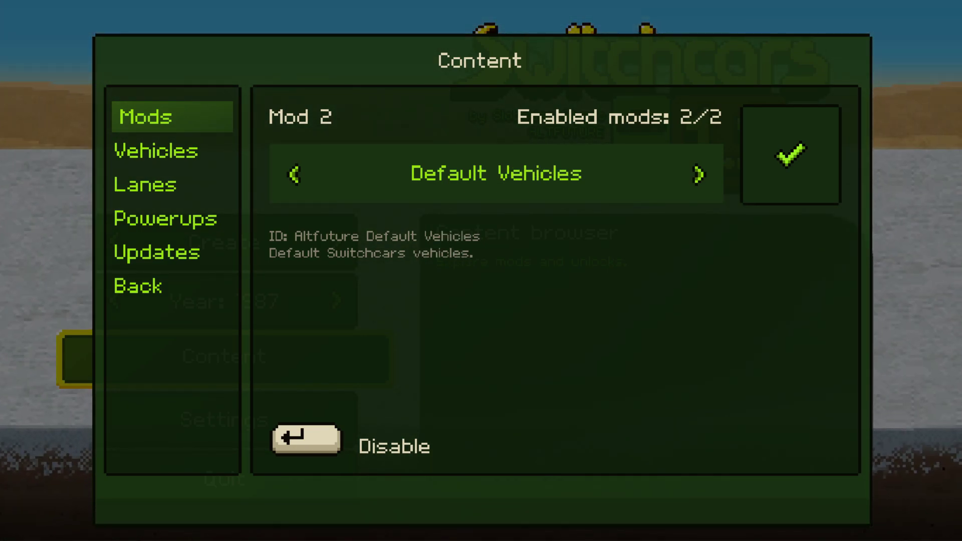
pyautogui.press('Left')
pyautogui.press('Right')
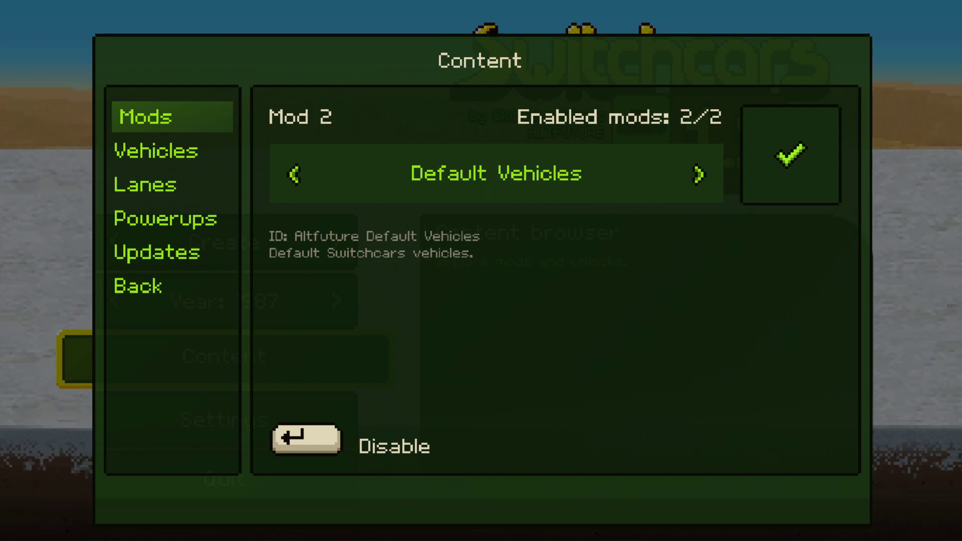
pyautogui.press('Return')
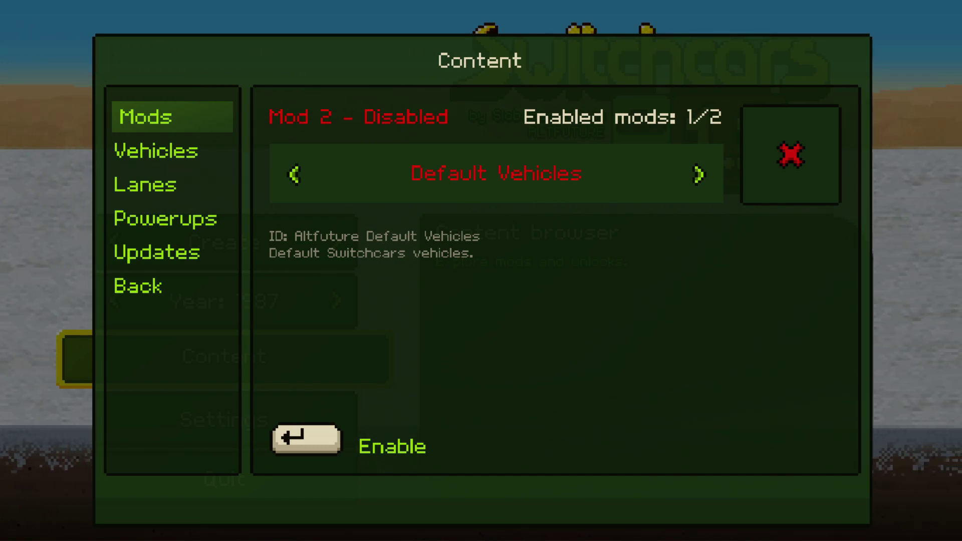
pyautogui.press('Return')
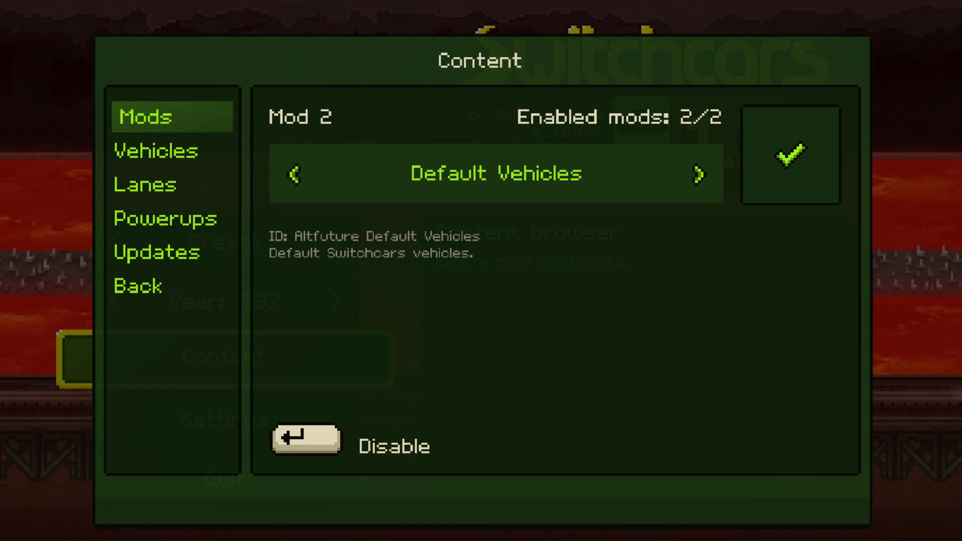
# Open the Switchcars install folder E:\games\steamapps\common\Switchcars through Steam's Properties > Local Files > Browse
pyautogui.hotkey('alt', 'Tab')
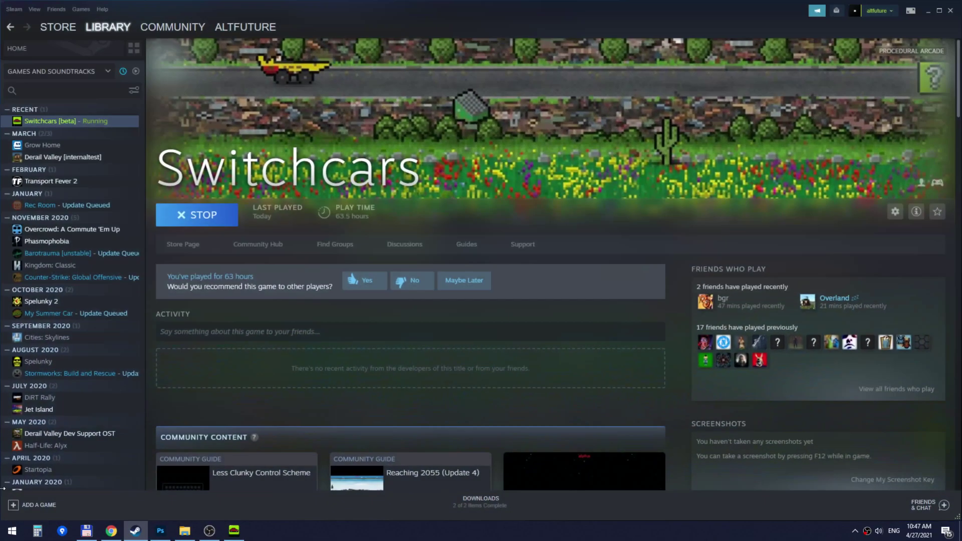
pyautogui.rightClick(89, 121)
pyautogui.click(118, 193)
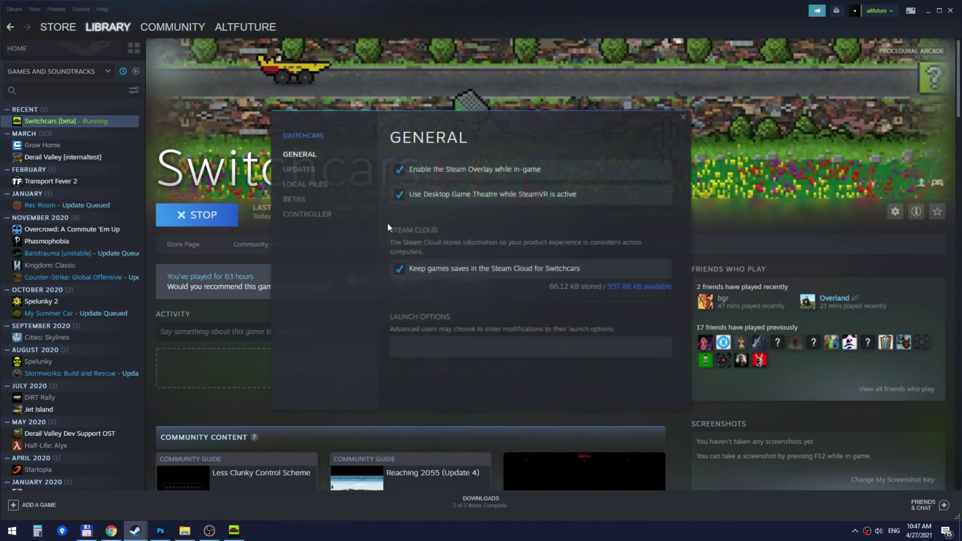
pyautogui.click(304, 184)
pyautogui.click(598, 175)
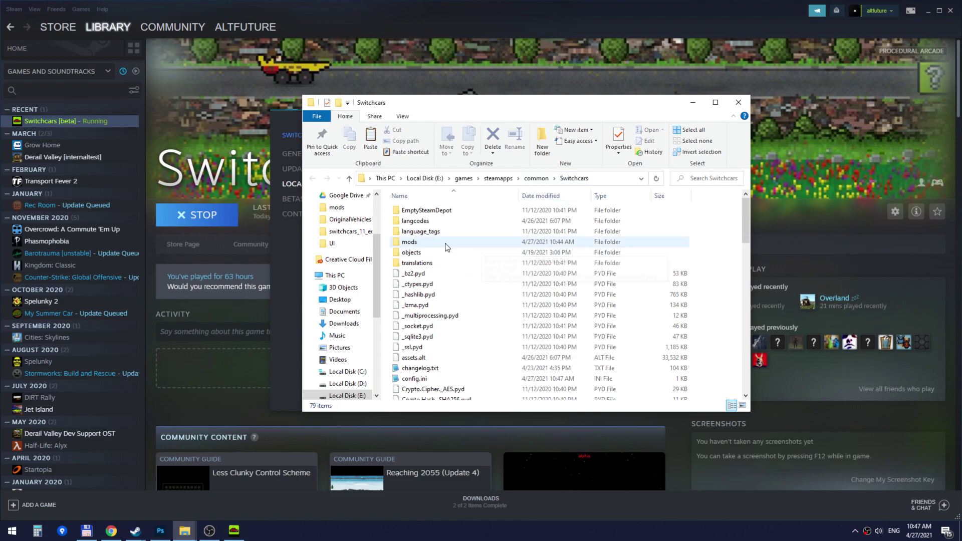
# Open switchcars_original_vehicle_set.veh from mods\OriginalVehicles in Notepad2
pyautogui.click(429, 242)
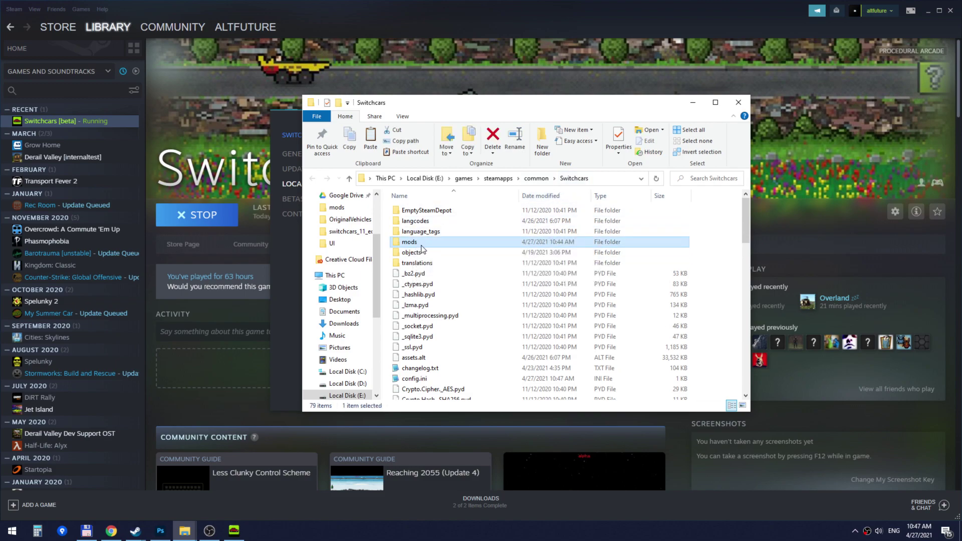
pyautogui.doubleClick(423, 245)
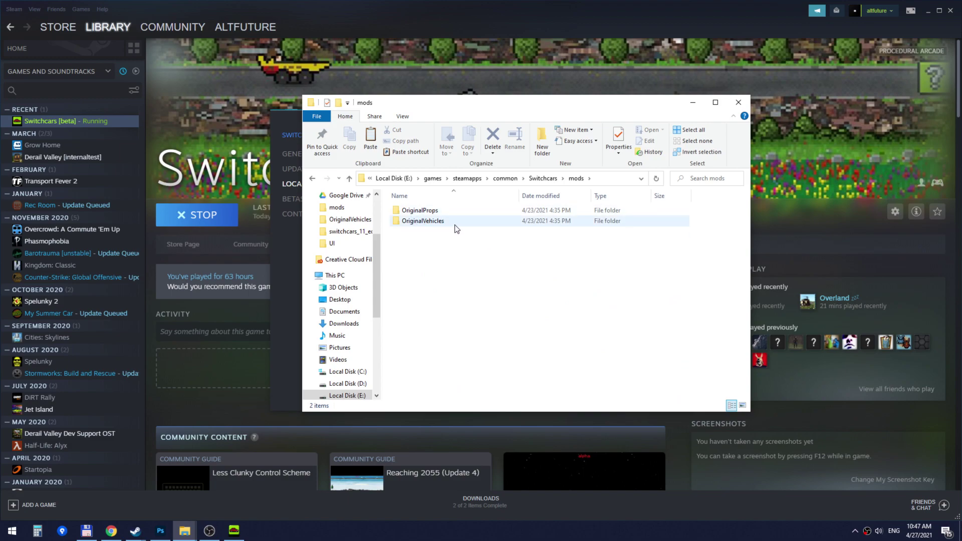
pyautogui.click(453, 226)
pyautogui.doubleClick(451, 225)
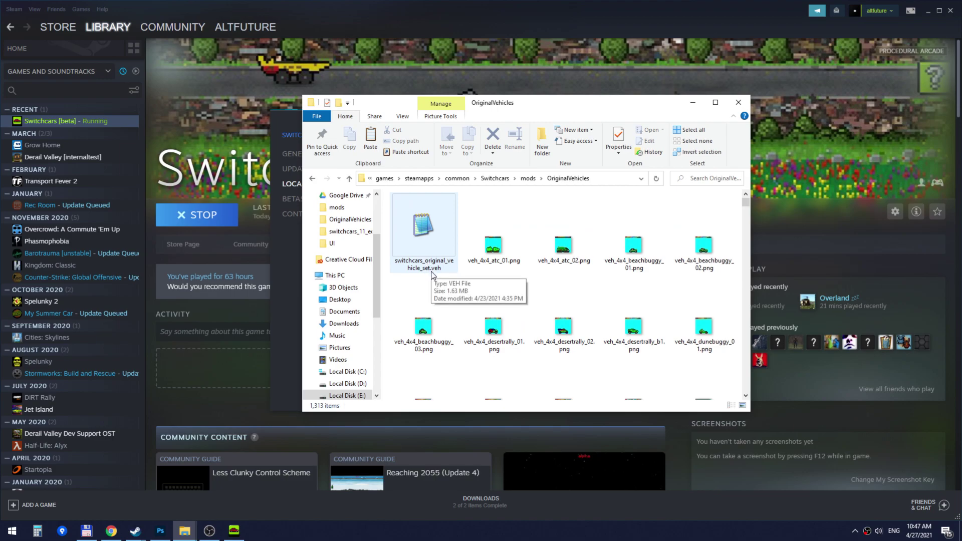
pyautogui.rightClick(444, 237)
pyautogui.doubleClick(418, 232)
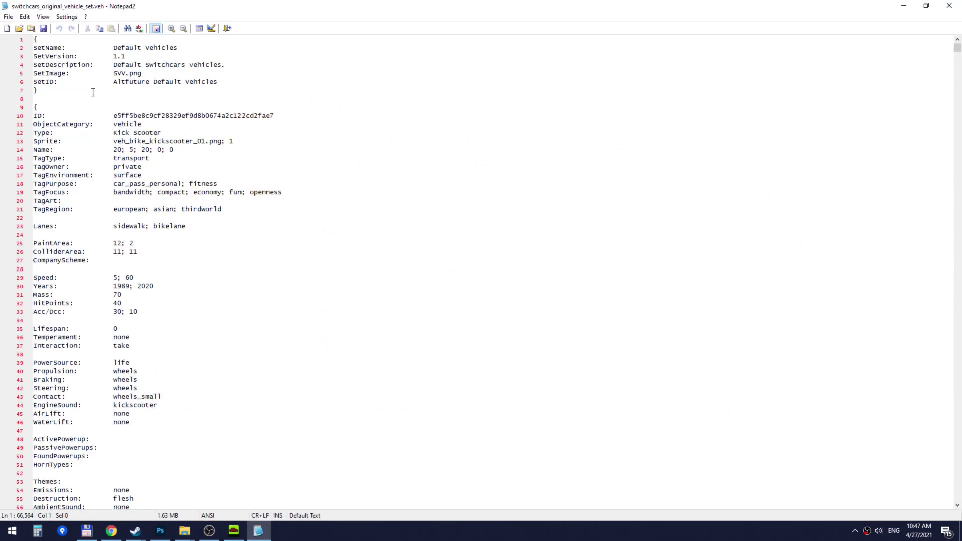
# Scroll through the vehicle set file and close Notepad2
pyautogui.scroll(-6, 326, 158)
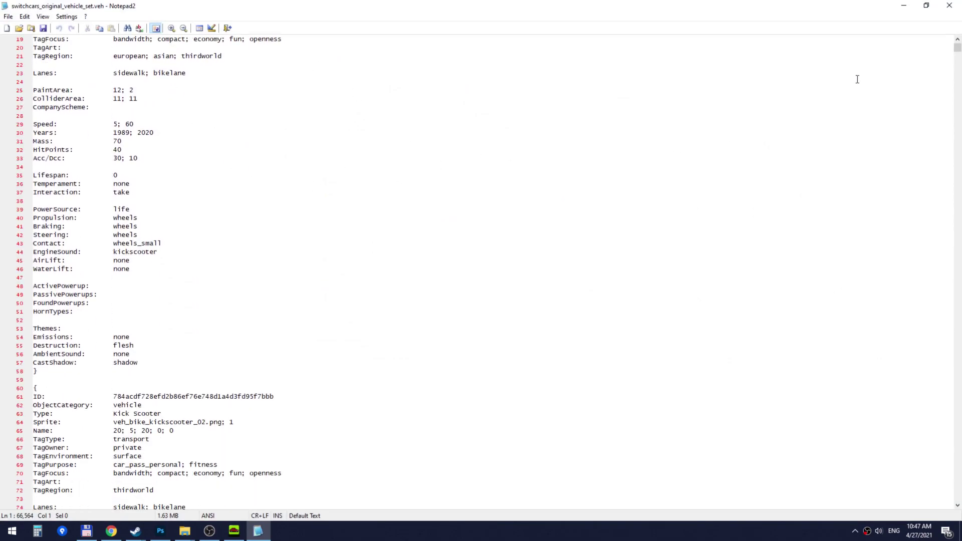
pyautogui.moveTo(959, 55); pyautogui.dragTo(952, 29)
pyautogui.click(949, 6)
# Browse the OriginalVehicles sprites and open veh_4x4_desertrally_02.png in Photos
pyautogui.click(506, 251)
pyautogui.click(580, 252)
pyautogui.click(633, 248)
pyautogui.click(707, 258)
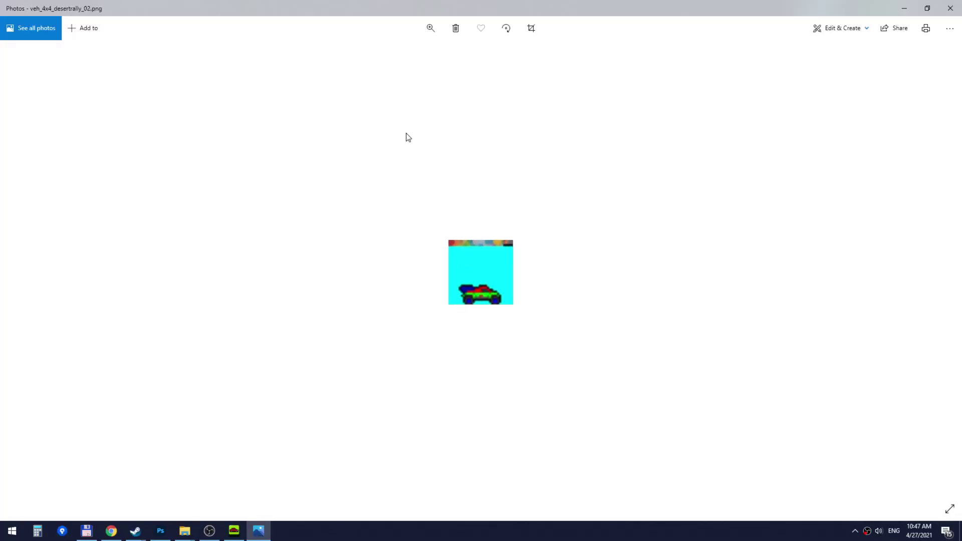
# Close Photos and browse mods\OriginalProps down to switchcars_original_prop_set.veh
pyautogui.click(949, 8)
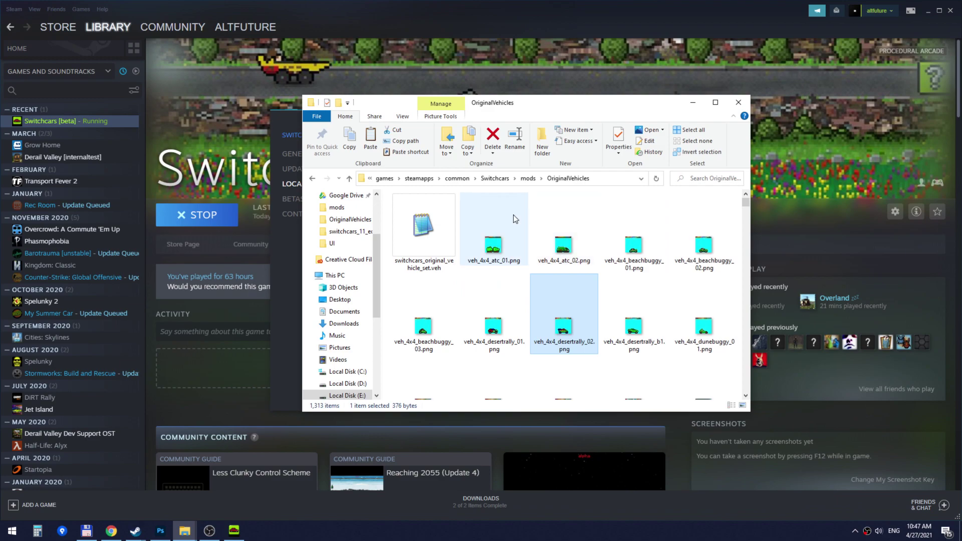
pyautogui.click(527, 178)
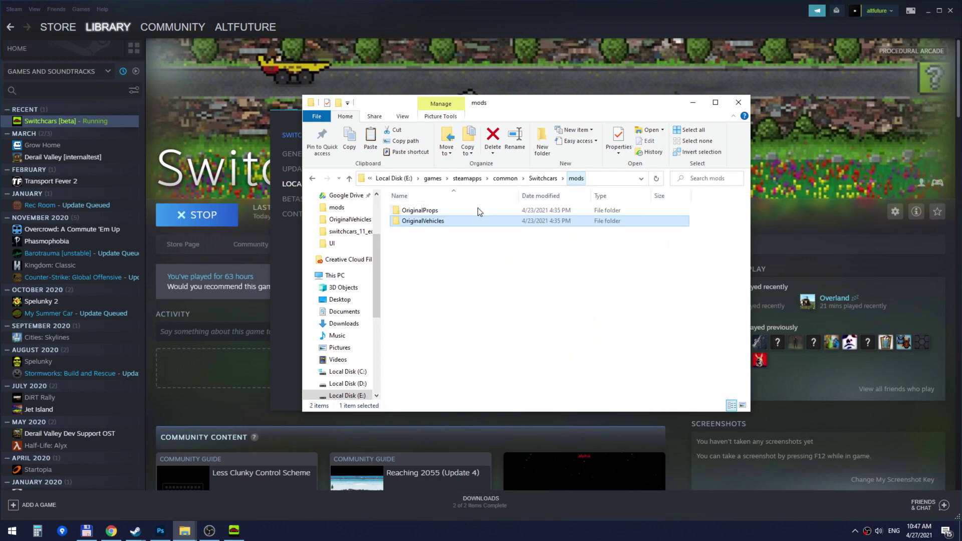
pyautogui.doubleClick(423, 206)
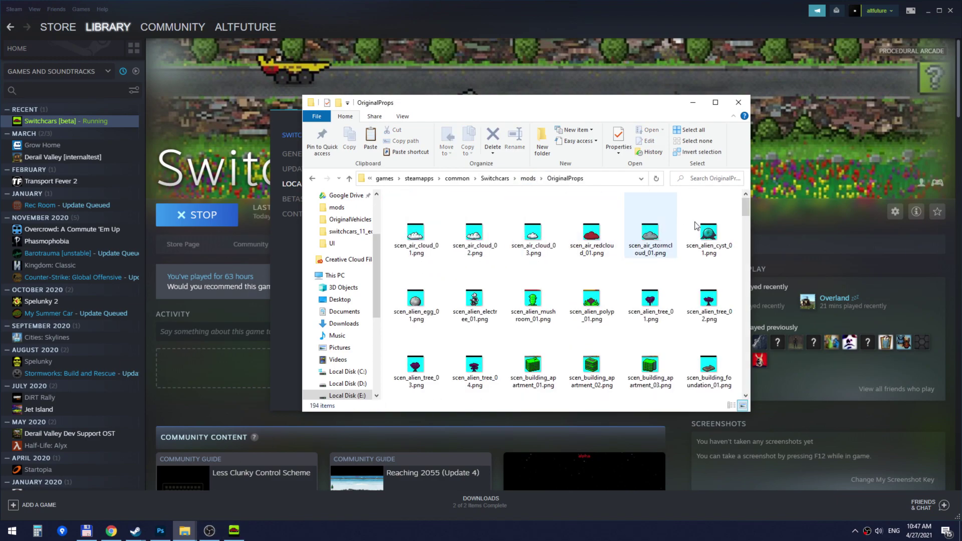
pyautogui.moveTo(745, 206); pyautogui.dragTo(736, 401)
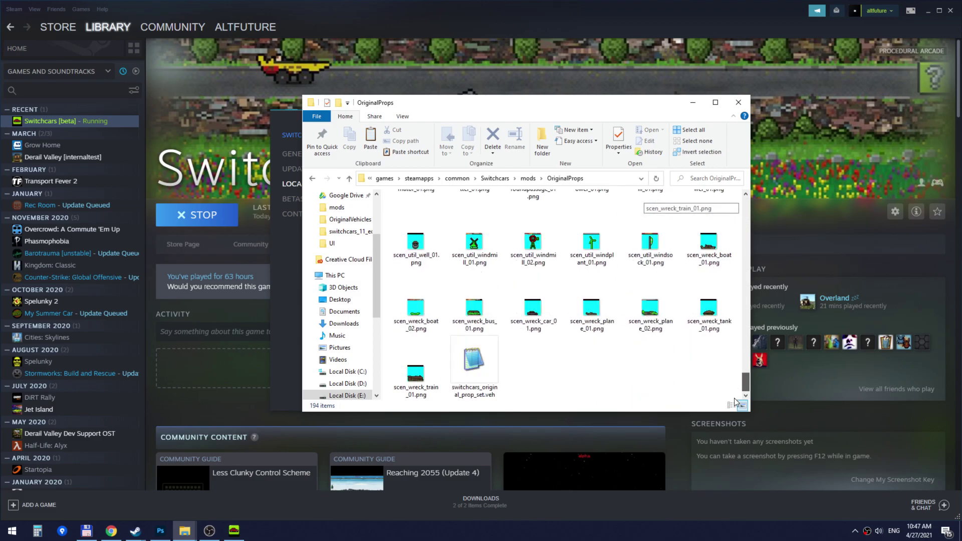
# Select switchcars_original_prop_set.veh and switch back to the running Switchcars game
pyautogui.click(471, 363)
pyautogui.click(234, 531)
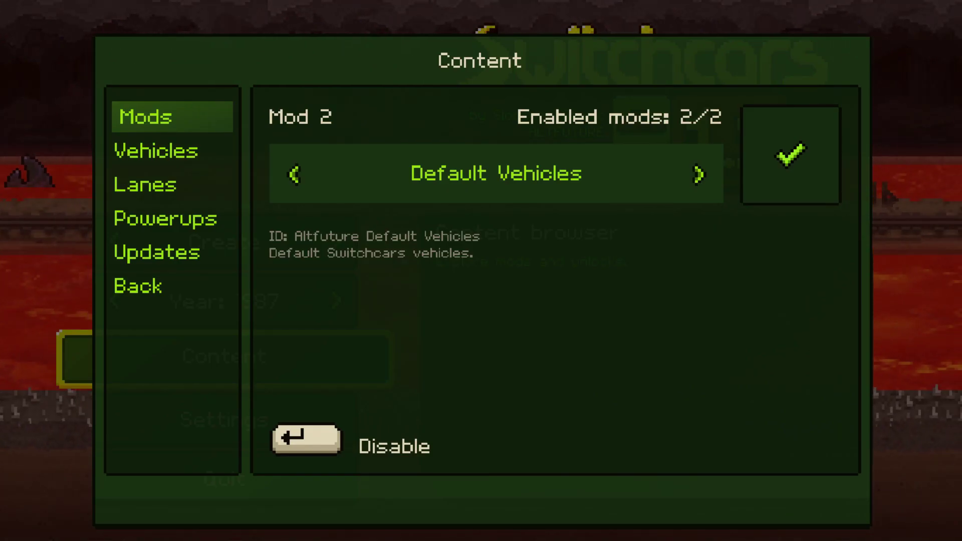
pyautogui.hotkey('alt', 'Tab')
pyautogui.hotkey('alt', 'Tab')
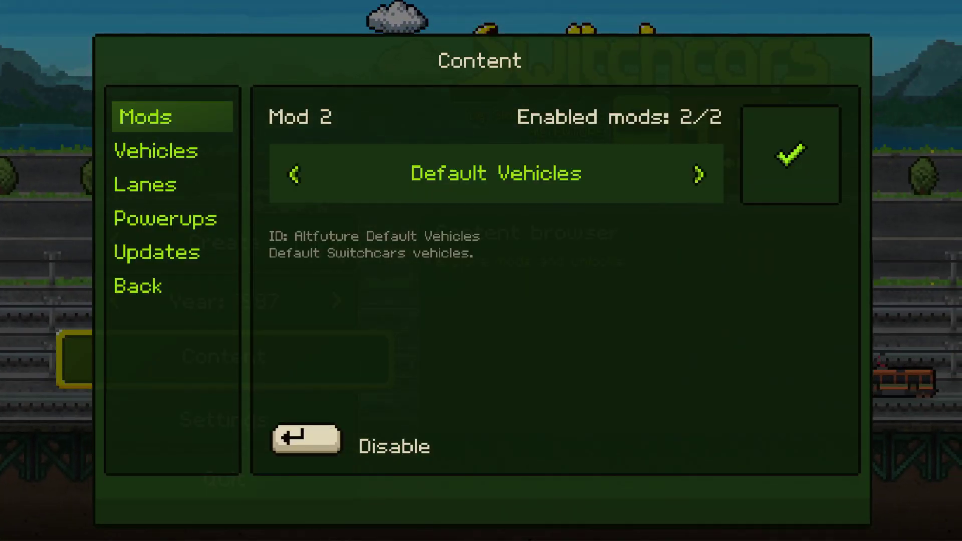
# Leave the Content browser and move to the Editor option in the main menu
pyautogui.press('Up')
pyautogui.press('Return')
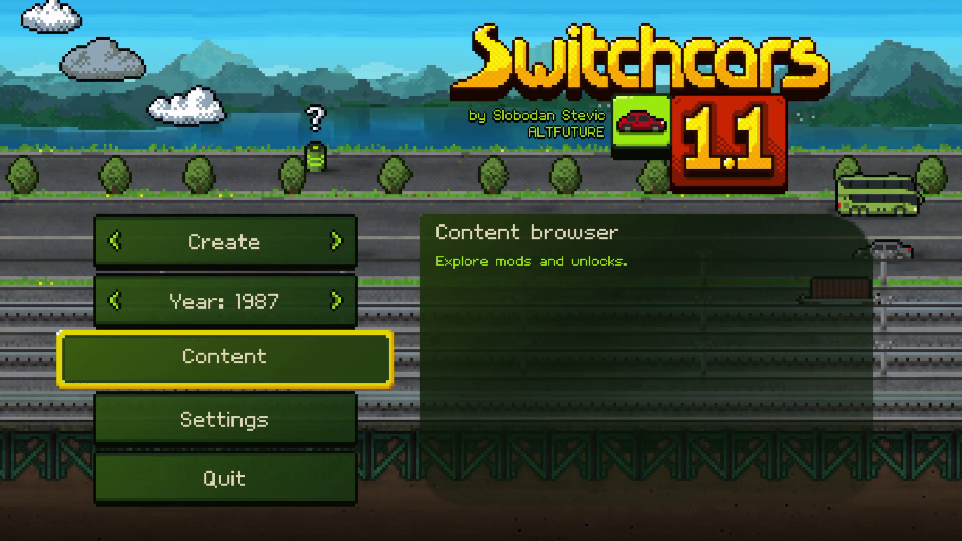
pyautogui.press('Up')
pyautogui.press('Up')
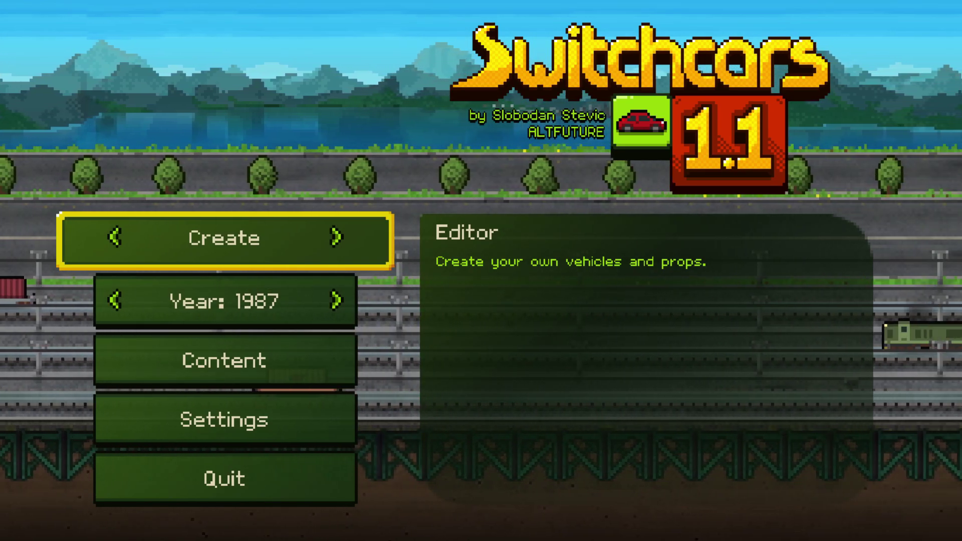
# Launch the editor and pick Default Vehicles (set 2/2) in Object Set Selection
pyautogui.press('Return')
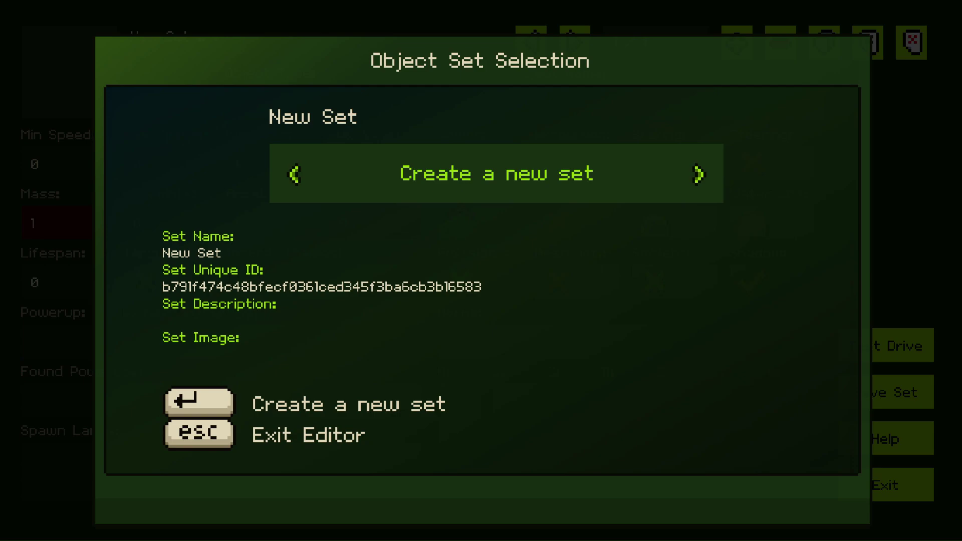
pyautogui.press('Left')
pyautogui.press('Left')
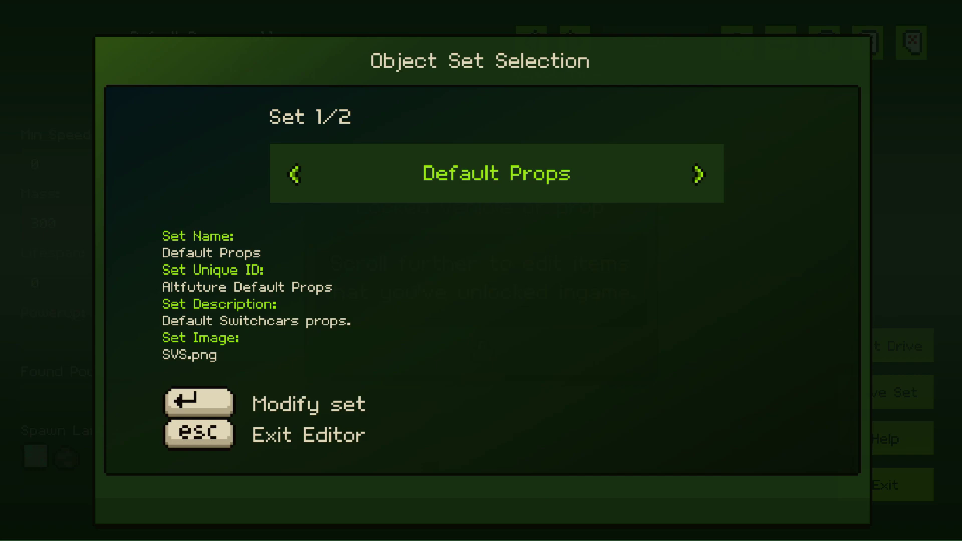
pyautogui.press('Right')
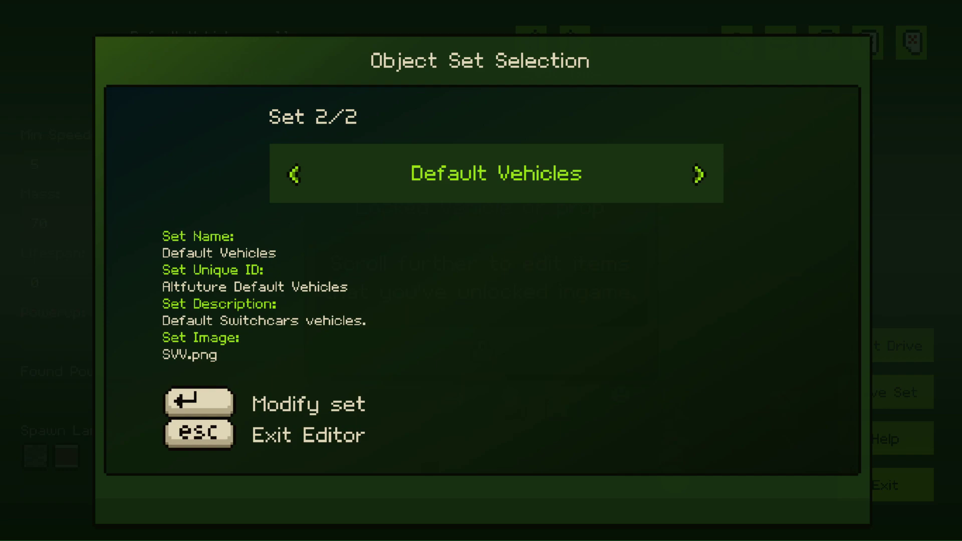
pyautogui.press('Return')
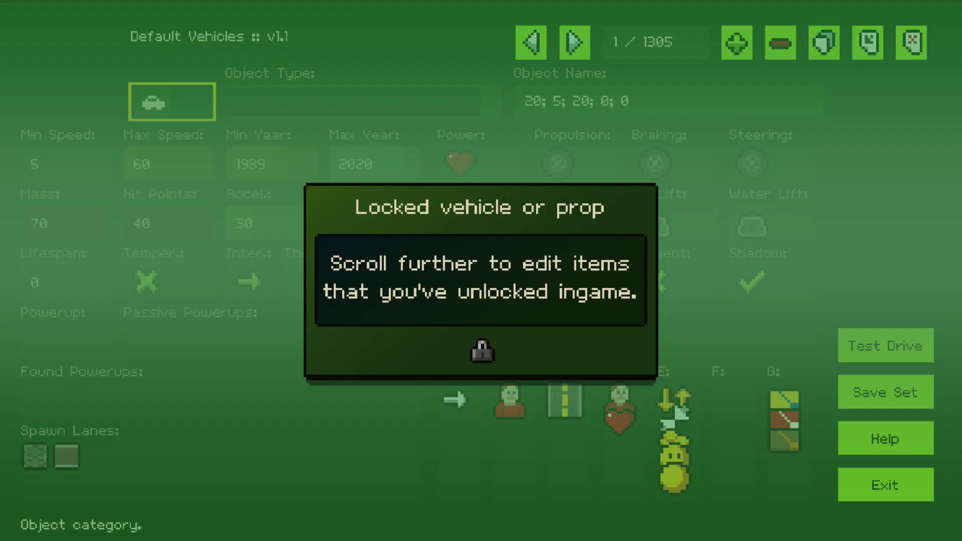
pyautogui.press('Right')
pyautogui.press('Right')
pyautogui.press('Up')
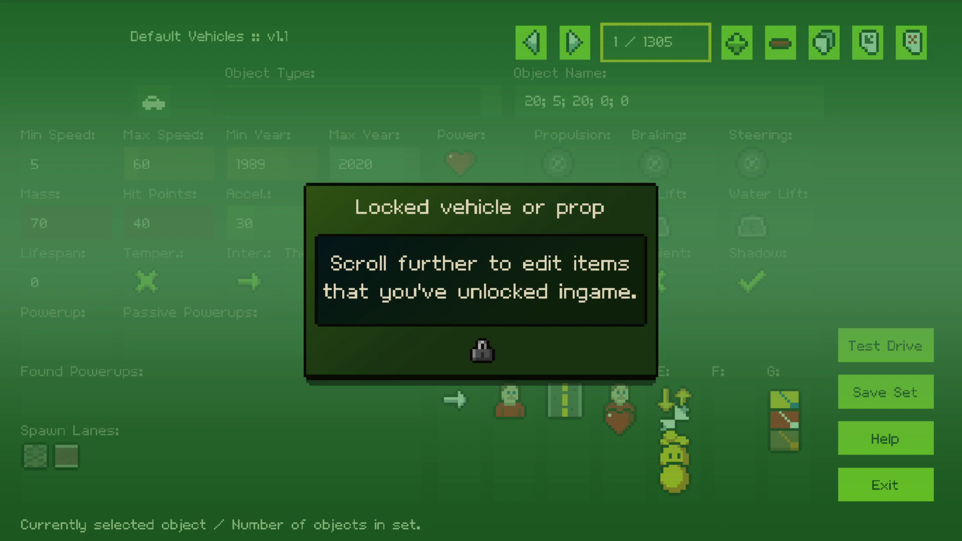
pyautogui.press('Down')
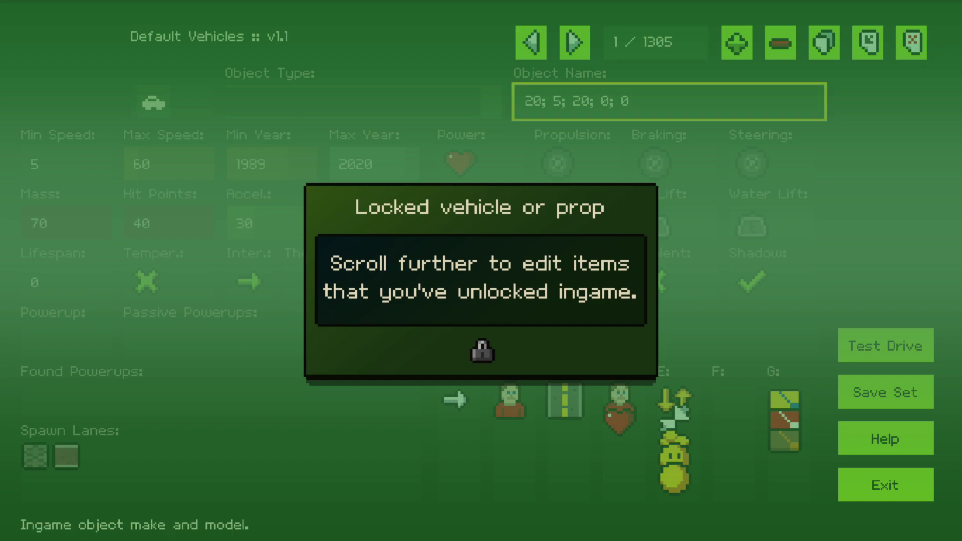
pyautogui.press('Left')
pyautogui.press('Left')
pyautogui.press('Down')
pyautogui.press('Down')
pyautogui.press('Down')
pyautogui.press('Up')
pyautogui.press('Up')
pyautogui.press('Up')
pyautogui.press('Right')
pyautogui.press('Right')
pyautogui.press('Up')
# Advance through the Default Vehicles objects to the unlocked Mountain Bike
pyautogui.press('Left')
pyautogui.press('Return')
pyautogui.press('Return')
pyautogui.press('Return')
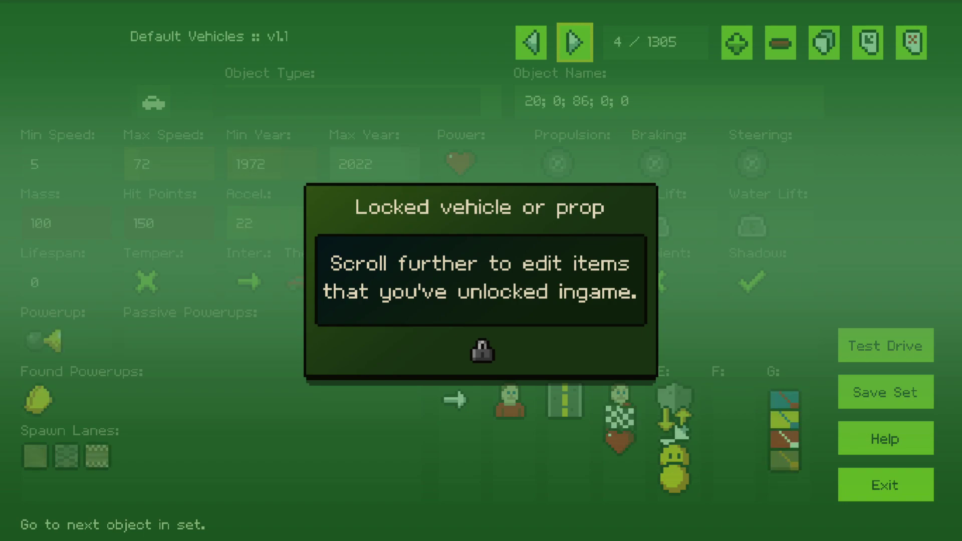
pyautogui.press('Return')
# Set the Mountain Bike's Accel value to 36
pyautogui.press('Down')
pyautogui.press('Left')
pyautogui.press('Down')
pyautogui.press('Left')
pyautogui.press('Down')
pyautogui.press('Right')
pyautogui.press('Right')
pyautogui.press('Right')
pyautogui.press('Right')
pyautogui.press('Down')
pyautogui.press('Left')
pyautogui.press('Up')
pyautogui.write('36')
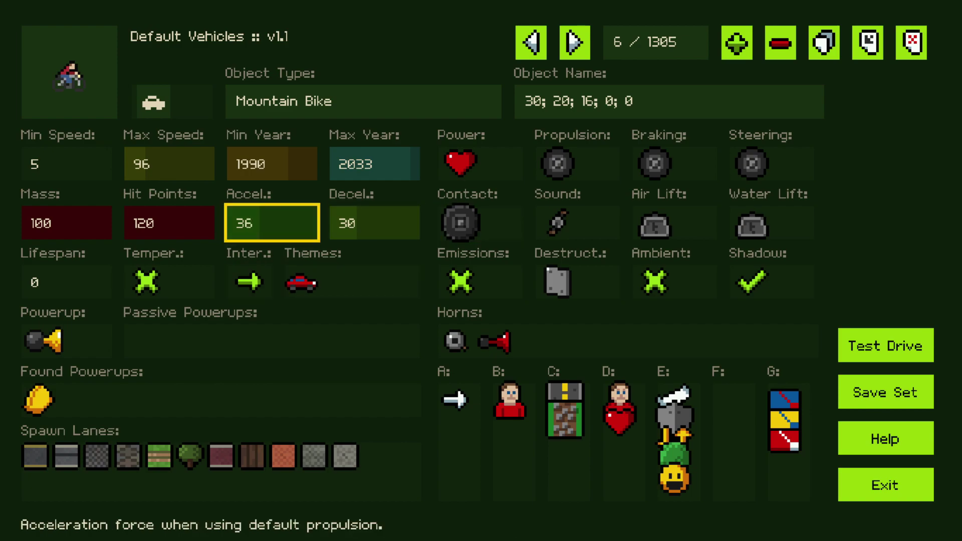
# Open and cancel the Mountain Bike's sprite picker, then bring up Object Set Selection
pyautogui.press('Right')
pyautogui.press('Down')
pyautogui.press('Right')
pyautogui.press('Right')
pyautogui.press('Left')
pyautogui.press('Left')
pyautogui.press('Up')
pyautogui.press('Down')
pyautogui.press('Left')
pyautogui.press('Left')
pyautogui.press('Down')
pyautogui.press('Up')
pyautogui.press('Left')
pyautogui.press('Up')
pyautogui.press('Up')
pyautogui.press('Up')
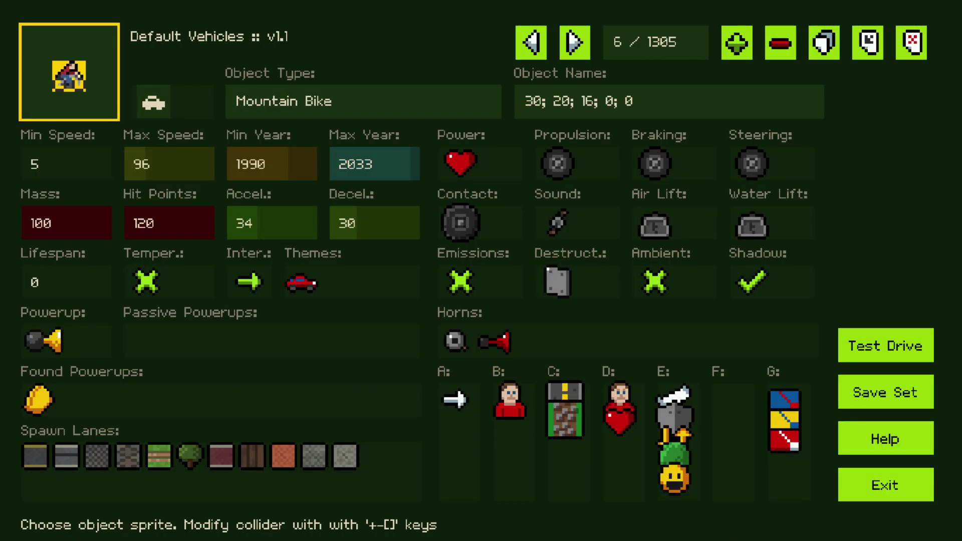
pyautogui.press('Right')
pyautogui.press('Escape')
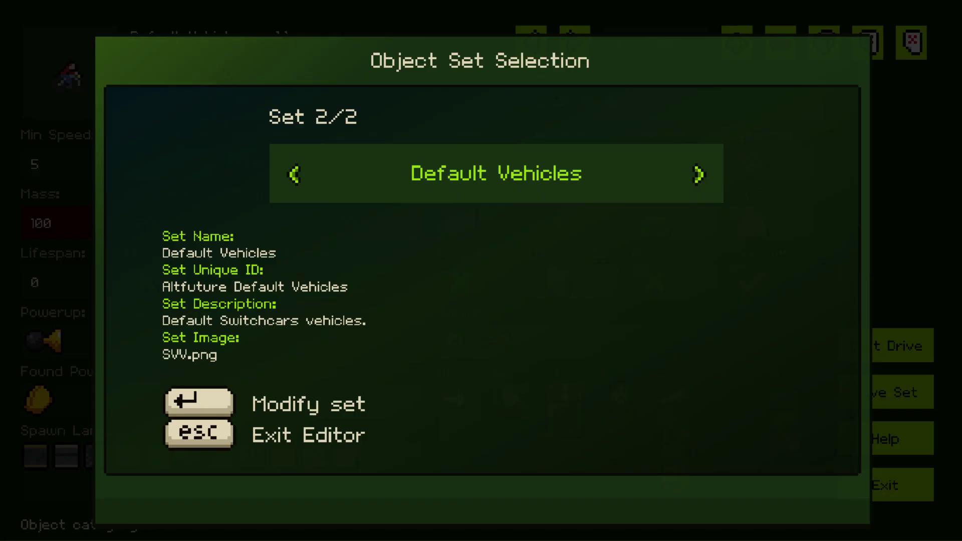
# Create a new set and give its first object the yellow sprite
pyautogui.press('Right')
pyautogui.press('Return')
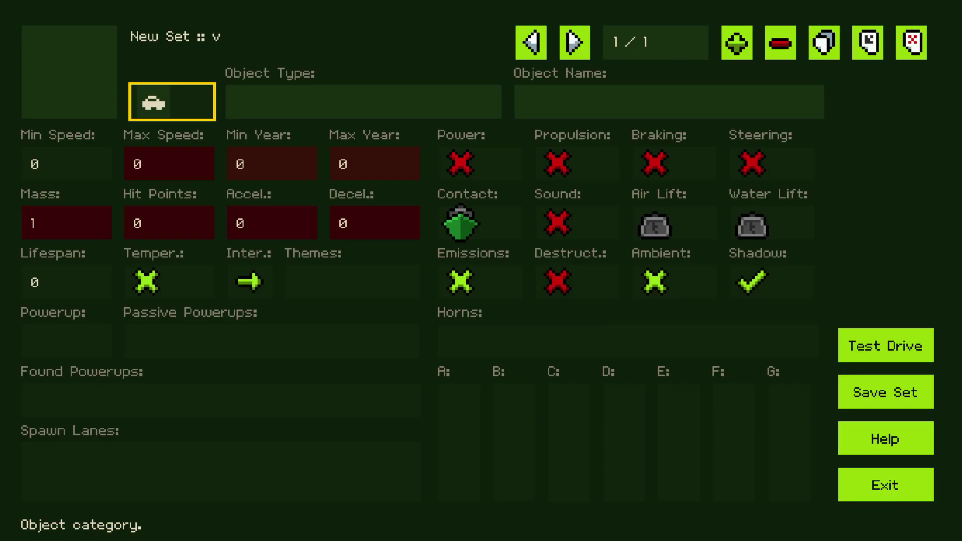
pyautogui.press('Right')
pyautogui.press('Right')
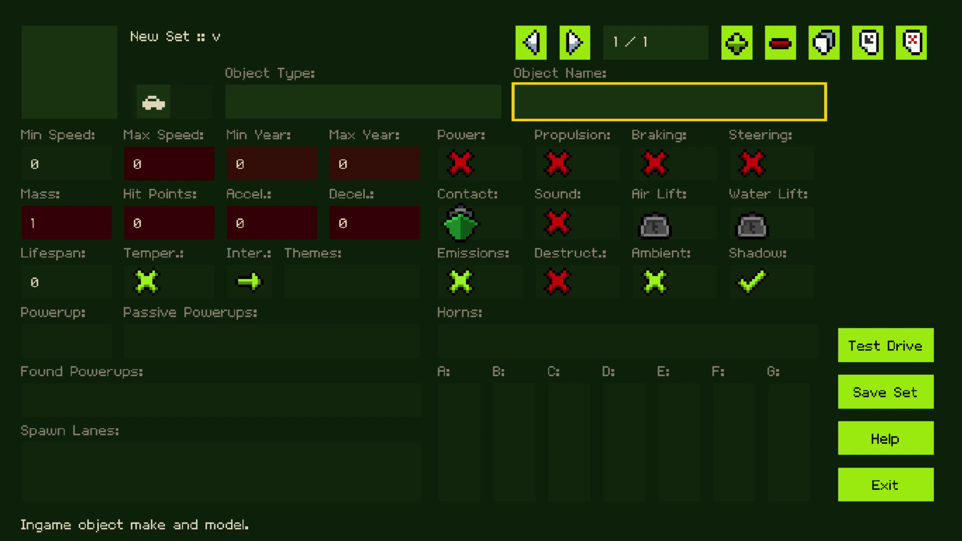
pyautogui.press('Down')
pyautogui.press('Up')
pyautogui.press('Down')
pyautogui.press('Left')
pyautogui.press('Left')
pyautogui.press('Left')
pyautogui.press('Return')
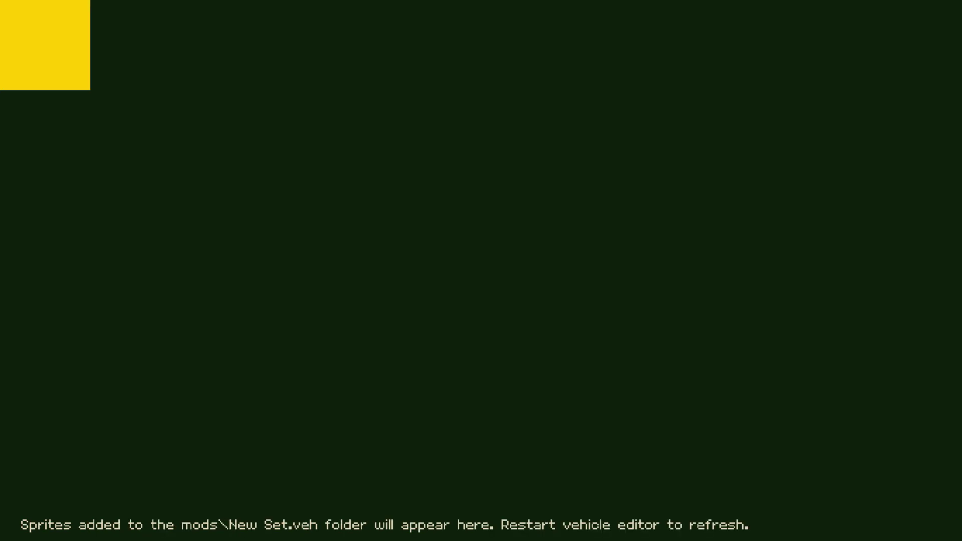
pyautogui.press('Return')
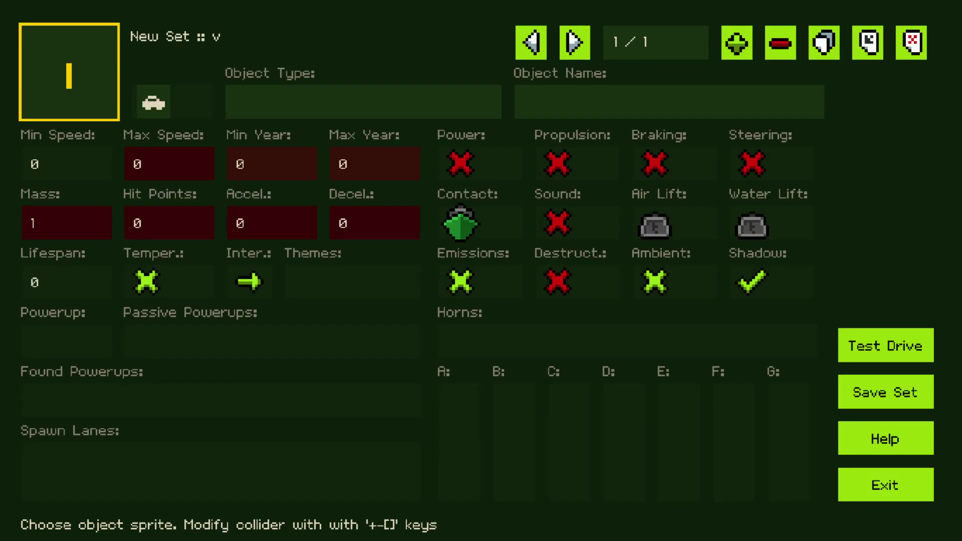
# Save New Set, exit the editor and quit Switchcars
pyautogui.press('Down')
pyautogui.press('Right')
pyautogui.press('Down')
pyautogui.press('Right')
pyautogui.press('Down')
pyautogui.press('Down')
pyautogui.press('Right')
pyautogui.press('Down')
pyautogui.press('Return')
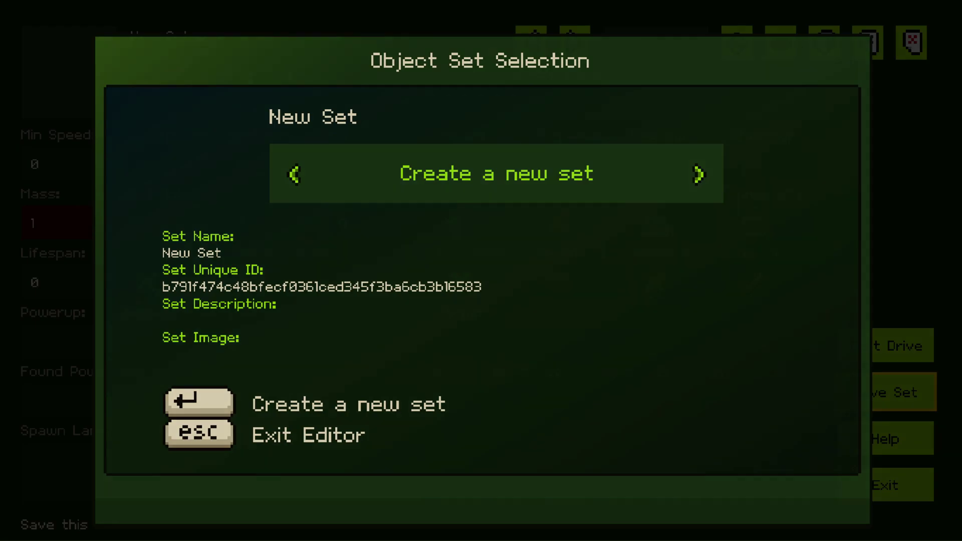
pyautogui.press('Escape')
pyautogui.press('Escape')
pyautogui.press('Return')
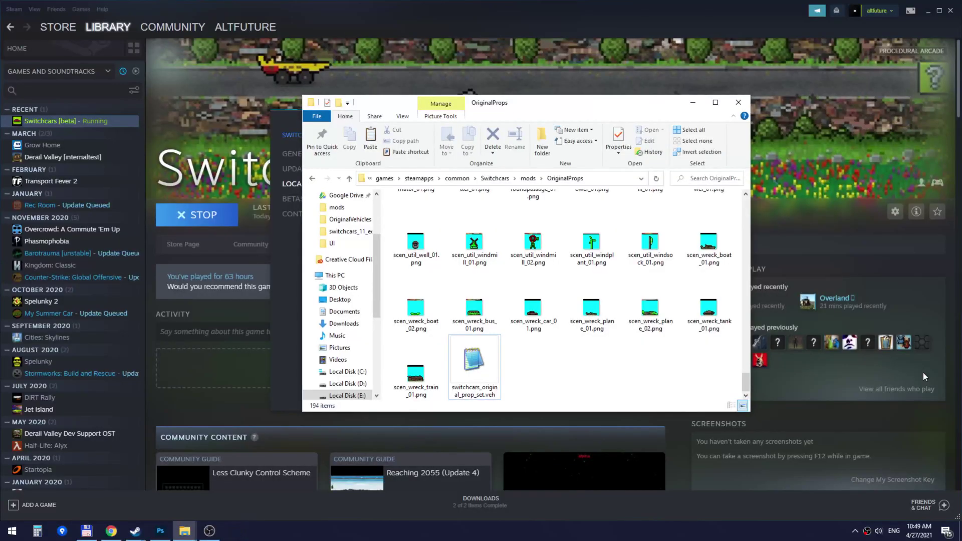
# Show the mods folder with New Set.veh selected, minimizing Steam out of the way
pyautogui.click(528, 179)
pyautogui.click(928, 10)
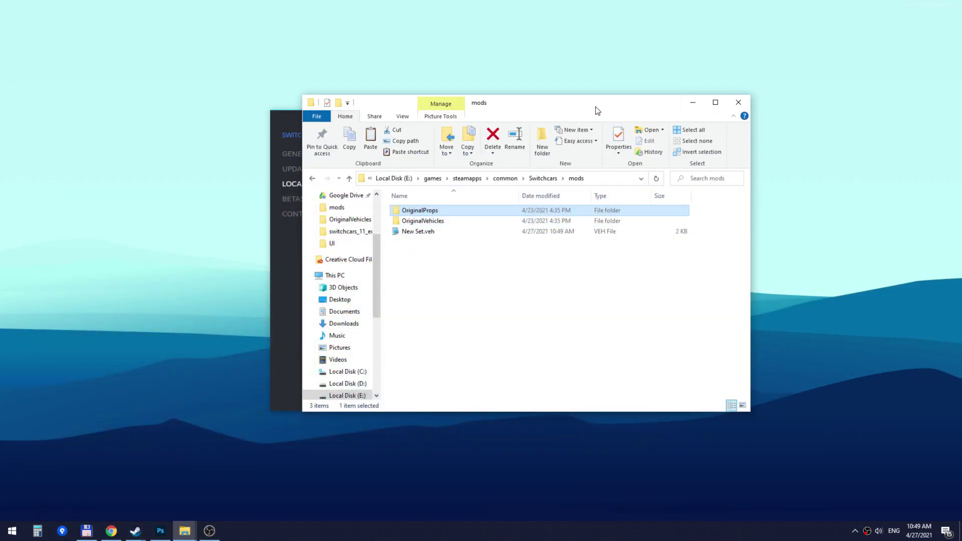
pyautogui.moveTo(594, 107); pyautogui.dragTo(546, 102)
pyautogui.click(361, 229)
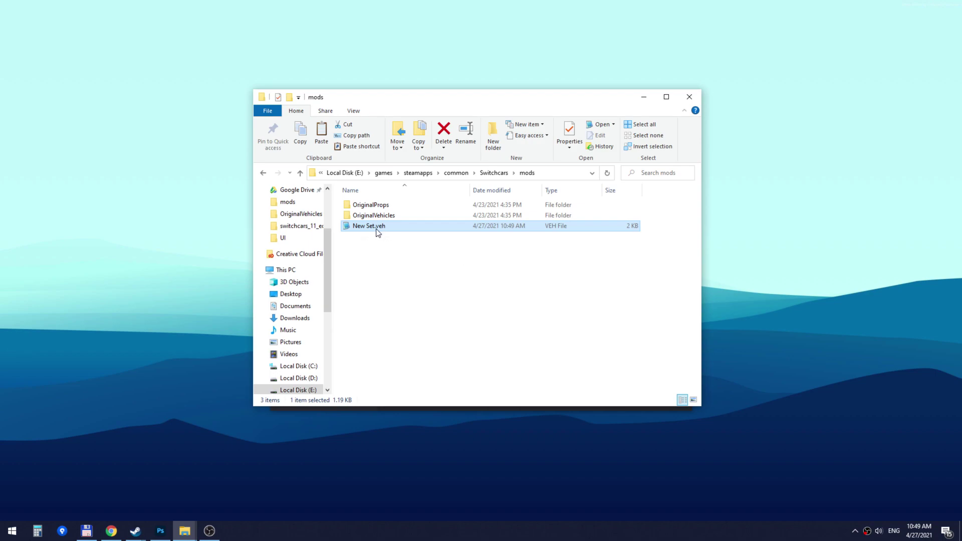
# Create a new folder named 'Altfuture Test Set' in mods
pyautogui.rightClick(431, 262)
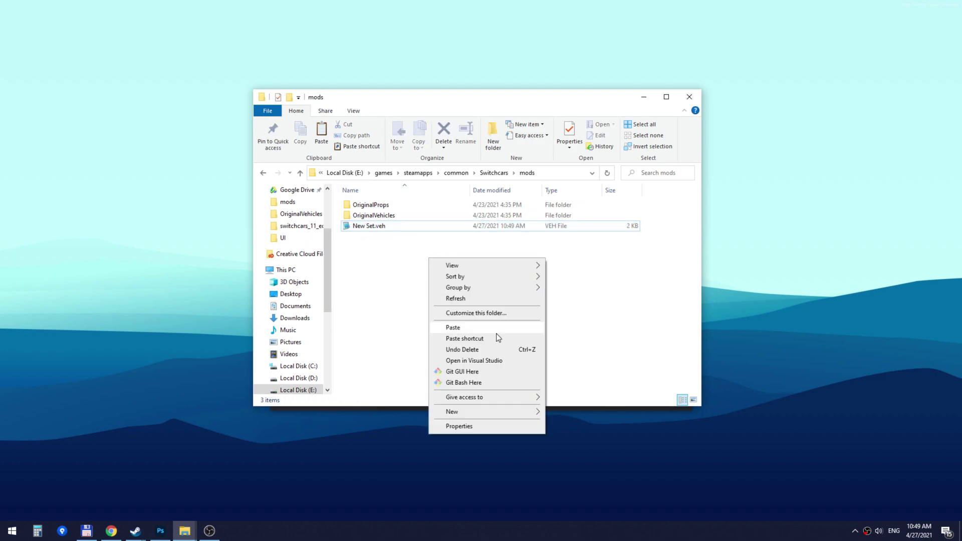
pyautogui.moveTo(531, 450)
pyautogui.click(650, 409)
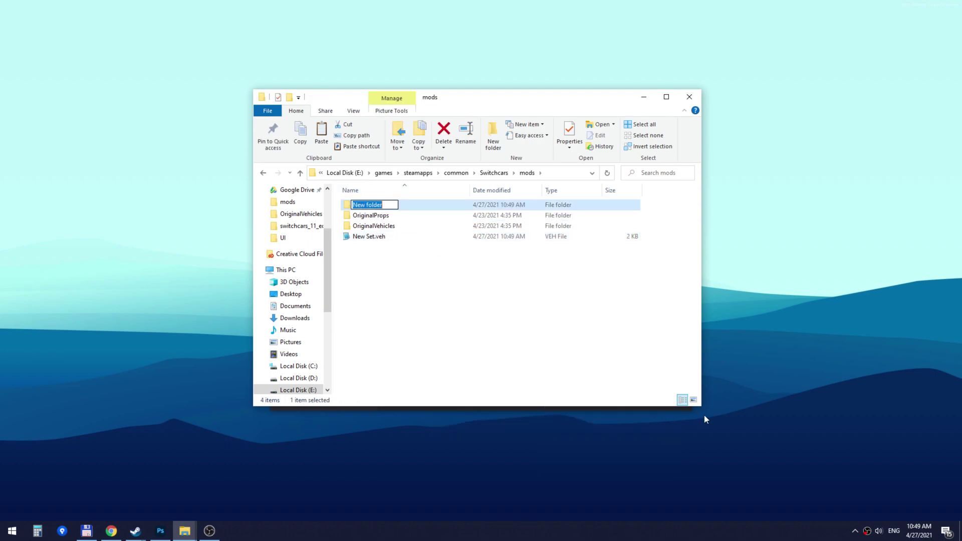
pyautogui.write('Altfuture Test Set')
pyautogui.press('Return')
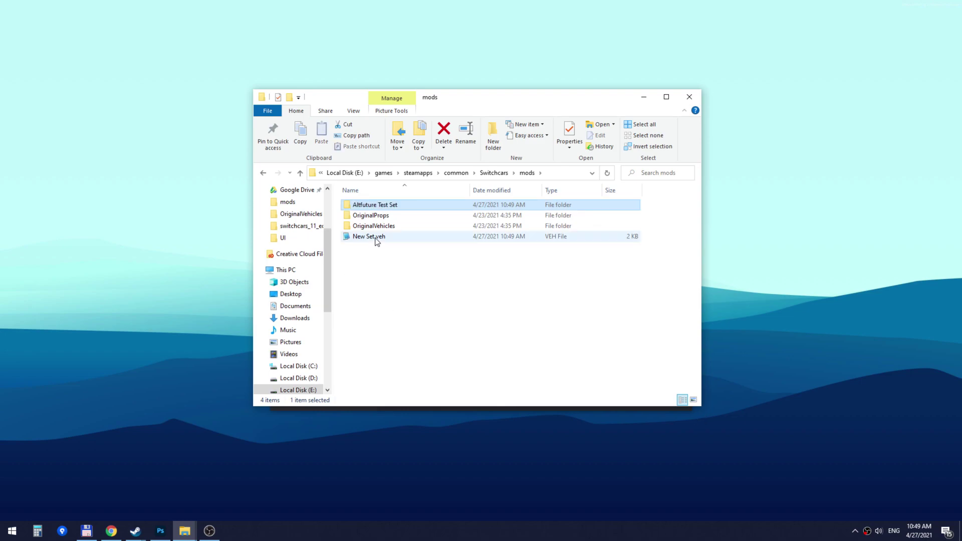
# Move New Set.veh into Altfuture Test Set and rename it Altfuture Test Set.veh
pyautogui.moveTo(377, 241); pyautogui.dragTo(383, 205)
pyautogui.doubleClick(389, 206)
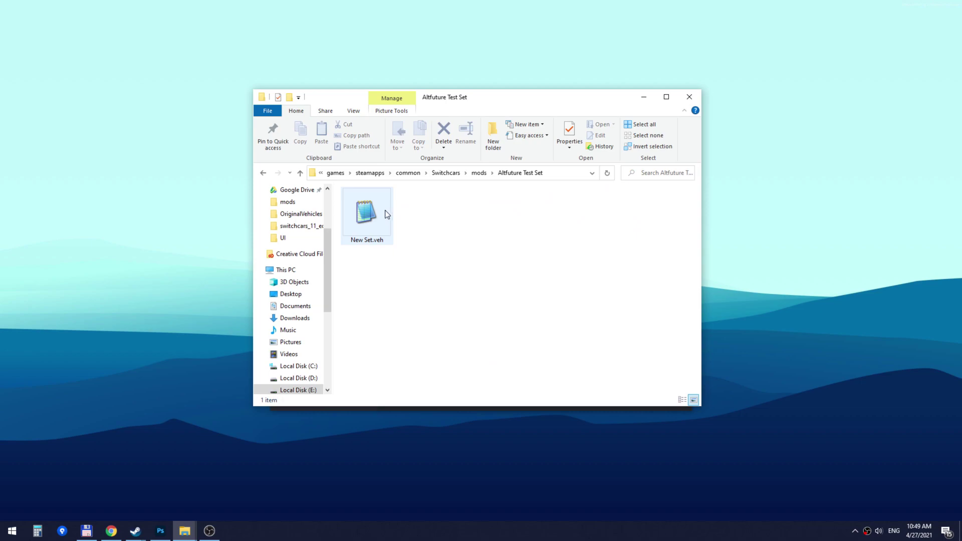
pyautogui.click(387, 215)
pyautogui.press('F2')
pyautogui.write('Altfuture Test Set')
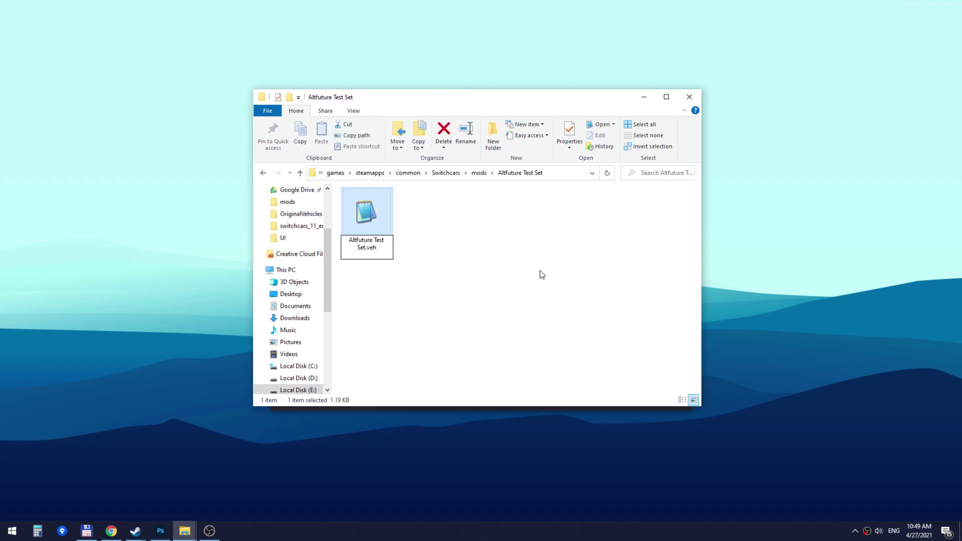
pyautogui.press('Return')
# In Altfuture Test Set.veh, change the line-2 set name from New Set to Altfuture Test Set, then review the header and vehicle blocks
pyautogui.doubleClick(353, 216)
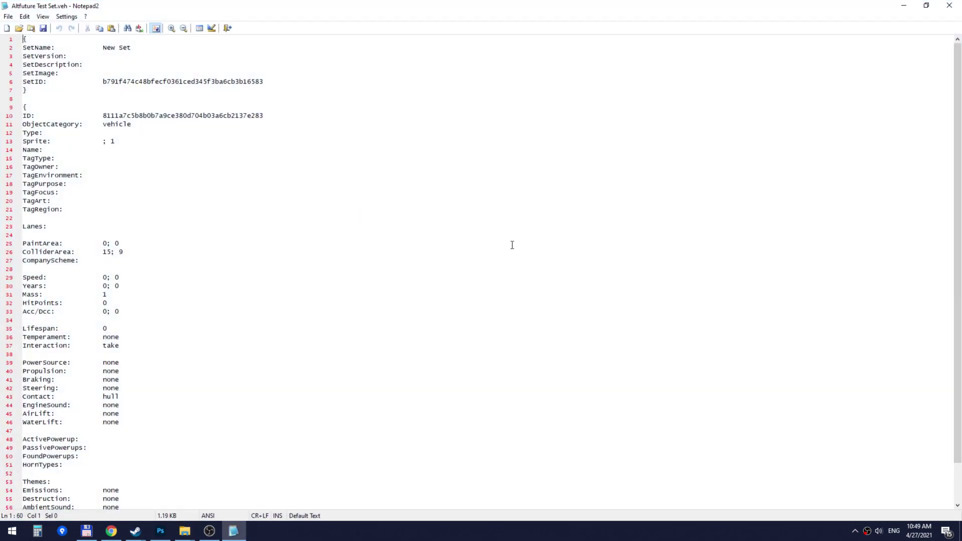
pyautogui.moveTo(103, 47); pyautogui.dragTo(131, 48)
pyautogui.write('Altfuture Test Set')
pyautogui.moveTo(24, 40); pyautogui.dragTo(42, 90)
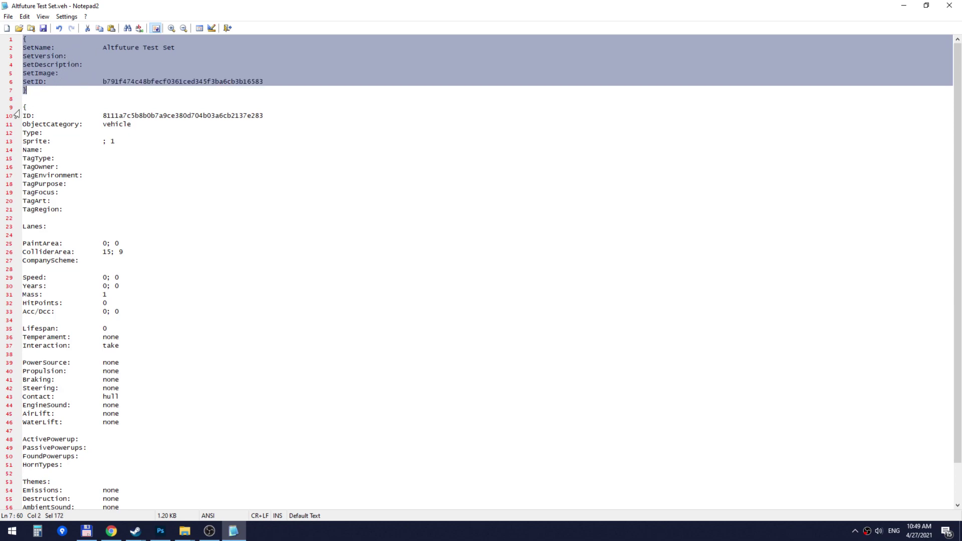
pyautogui.moveTo(24, 107); pyautogui.dragTo(31, 482)
pyautogui.scroll(1, 33, 227)
pyautogui.scroll(-1, 34, 226)
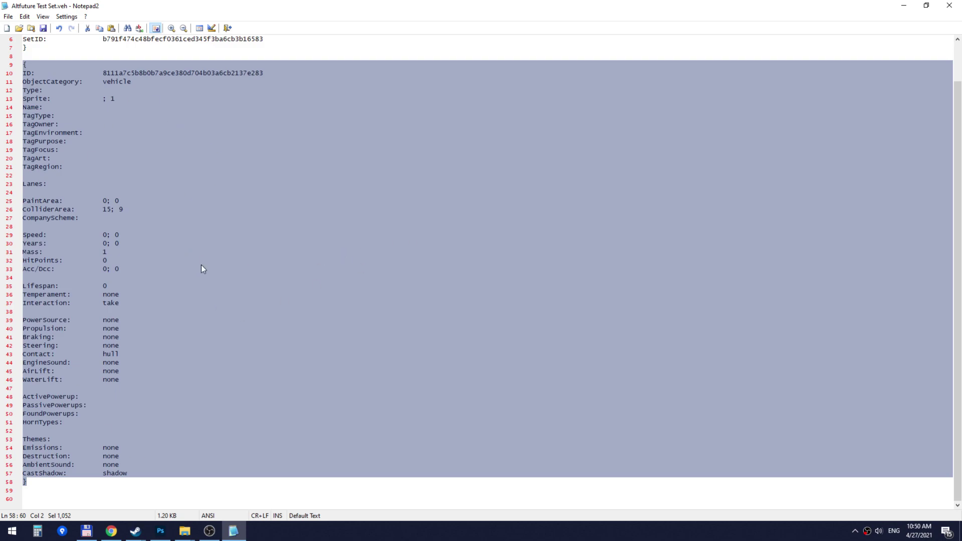
# Close Notepad2 and launch Switchcars from the Steam library
pyautogui.click(946, 11)
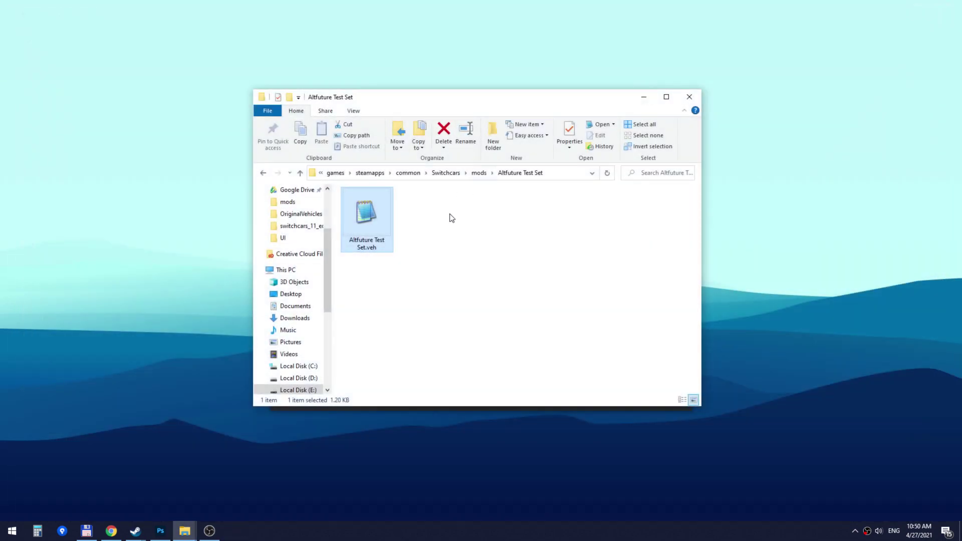
pyautogui.click(454, 259)
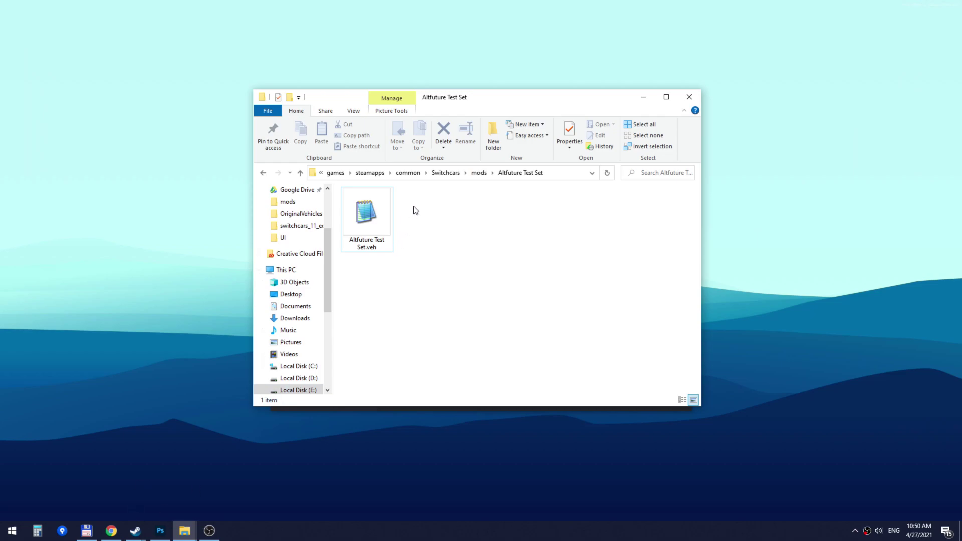
pyautogui.click(479, 173)
pyautogui.moveTo(135, 531)
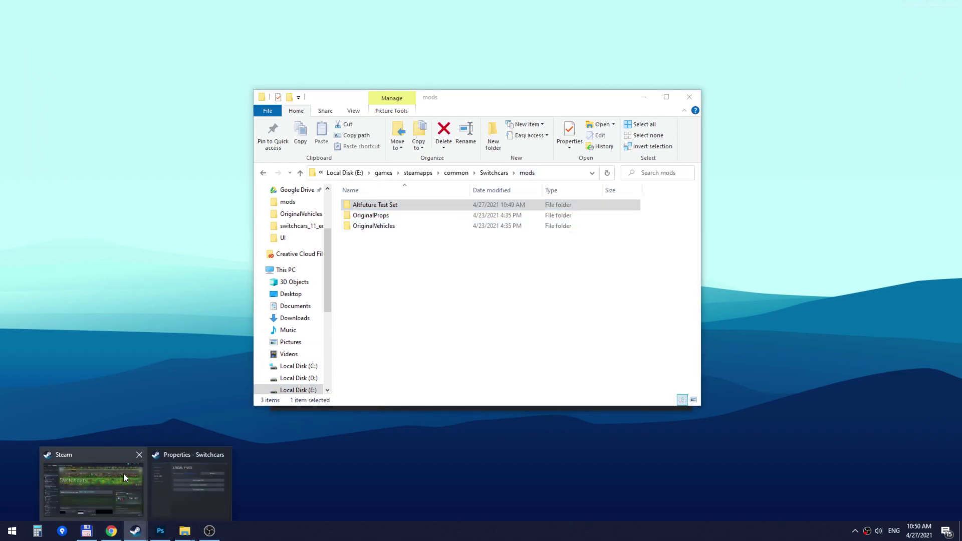
pyautogui.click(121, 477)
pyautogui.click(197, 215)
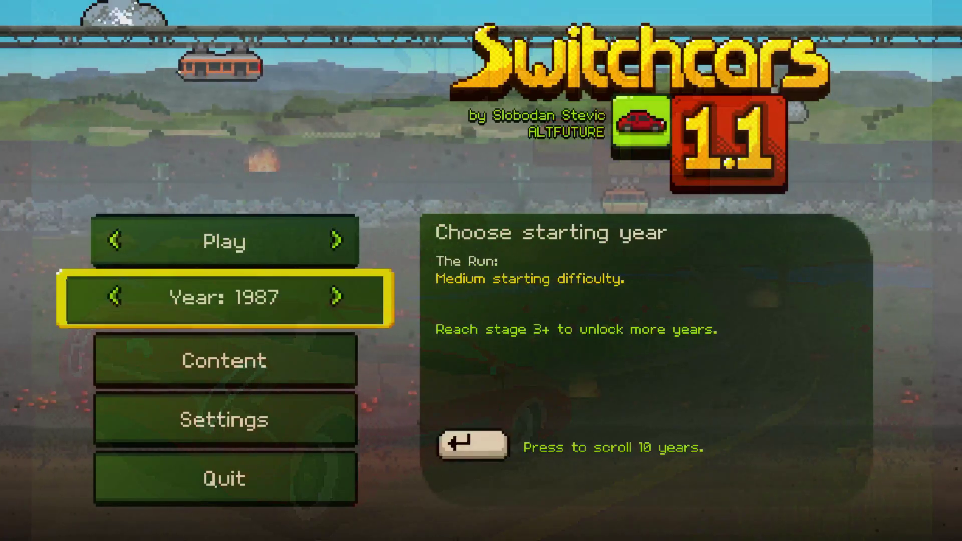
# Check Content > Mods to confirm Altfuture Test Set is listed and enabled
pyautogui.press('Down')
pyautogui.press('Down')
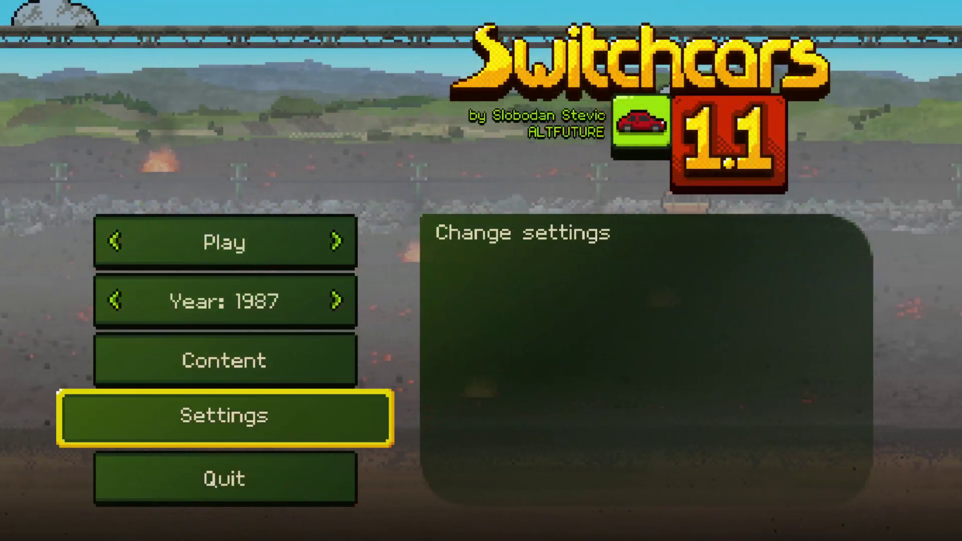
pyautogui.press('Up')
pyautogui.press('Return')
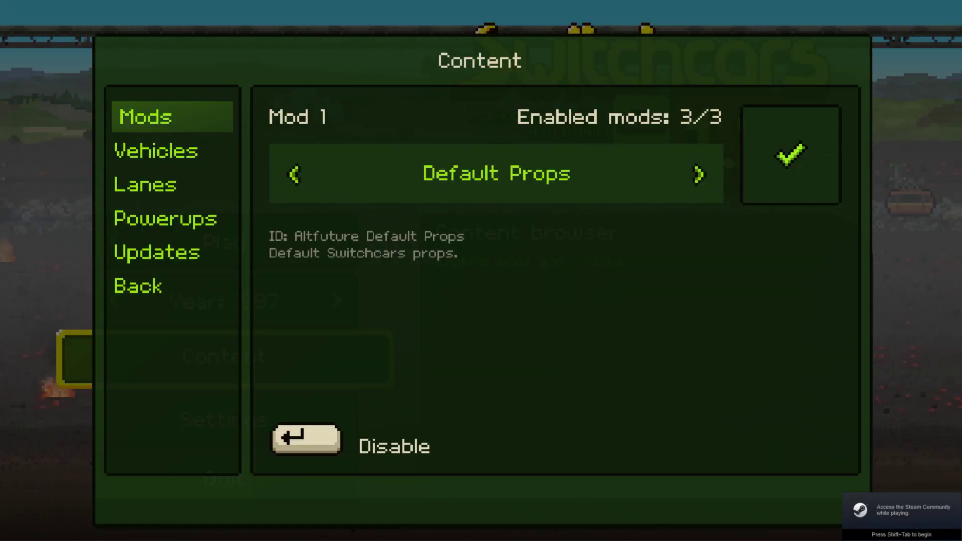
pyautogui.press('Right')
pyautogui.press('Right')
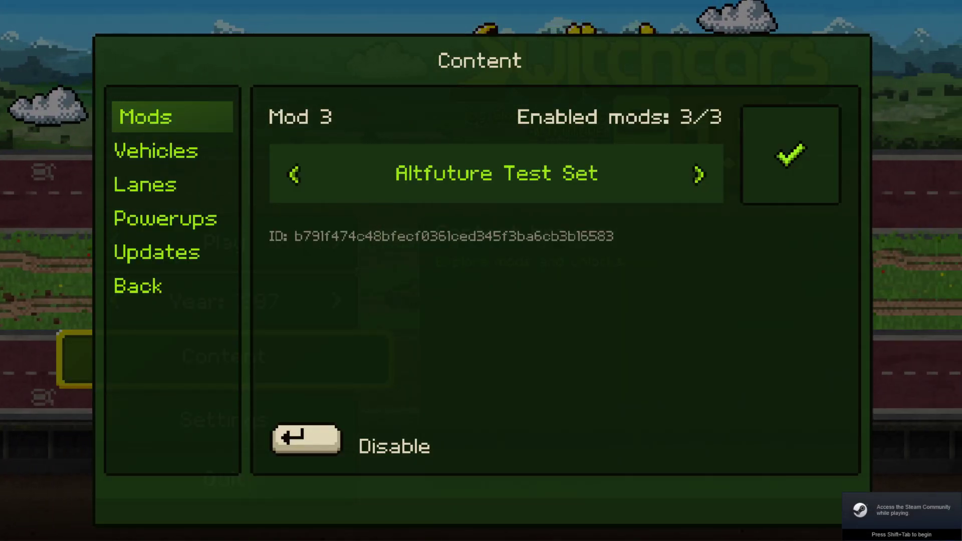
pyautogui.press('Escape')
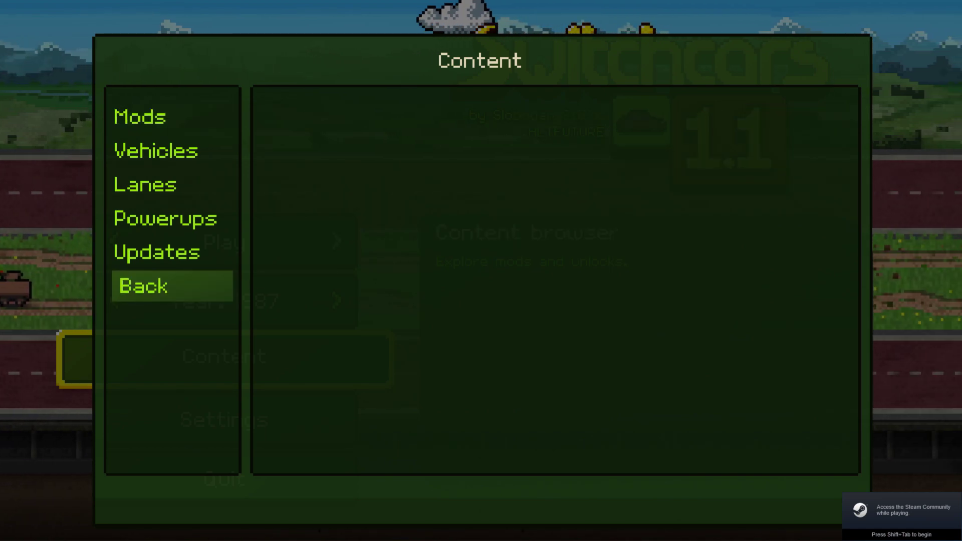
pyautogui.press('Return')
# Go to Play and open the Editor's object set selection
pyautogui.press('Up')
pyautogui.press('Up')
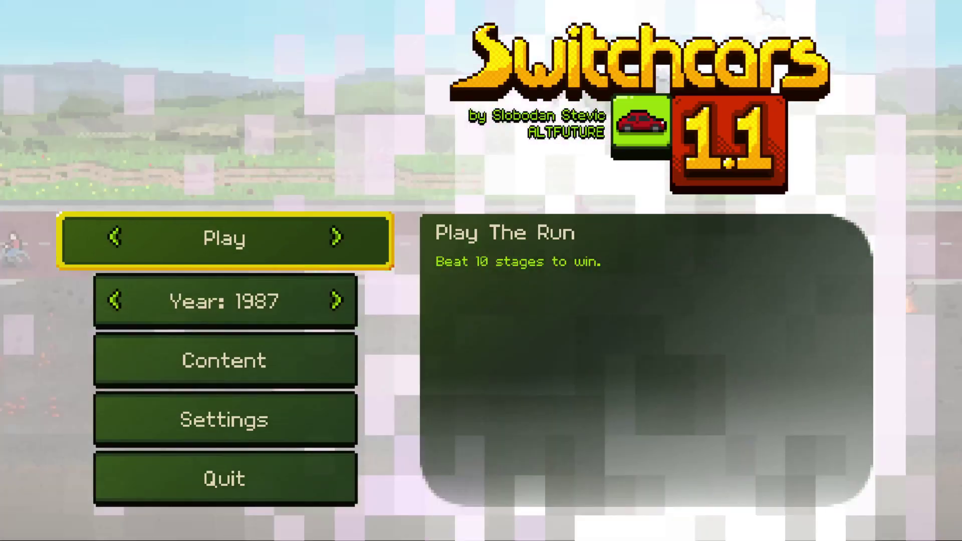
pyautogui.press('Right')
pyautogui.press('Right')
pyautogui.press('Right')
pyautogui.press('Return')
# Open Altfuture Test Set for editing, confirm its Sprite list is empty, then Alt+Tab to Steam
pyautogui.press('Right')
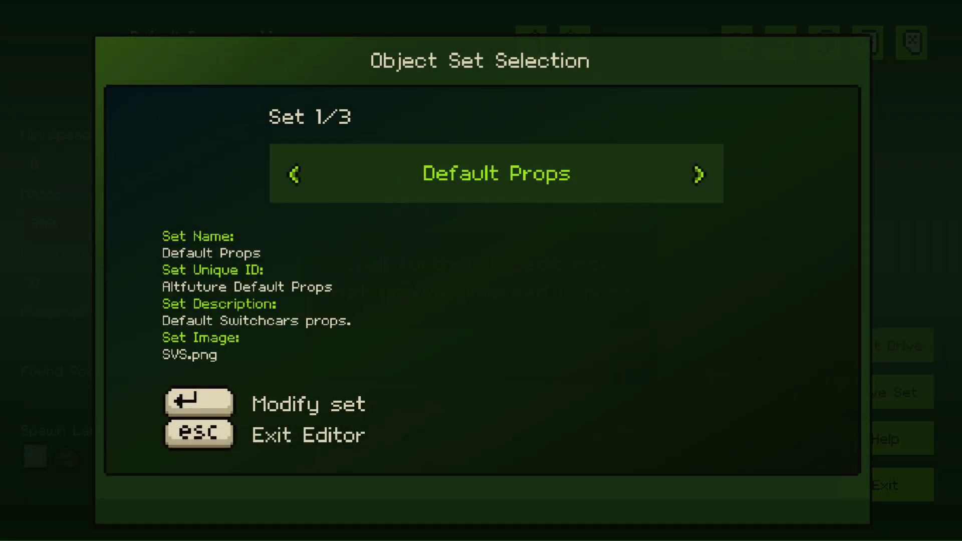
pyautogui.press('Right')
pyautogui.press('Right')
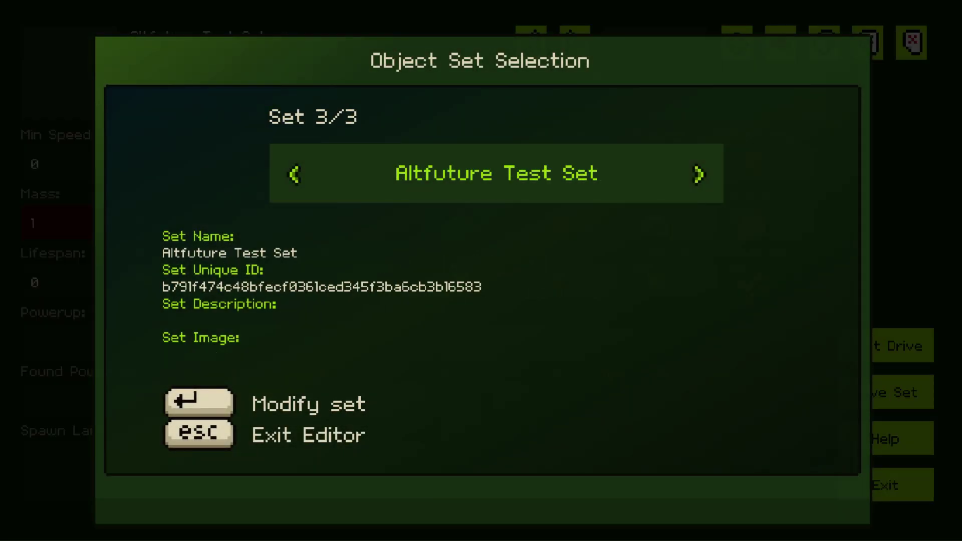
pyautogui.press('Return')
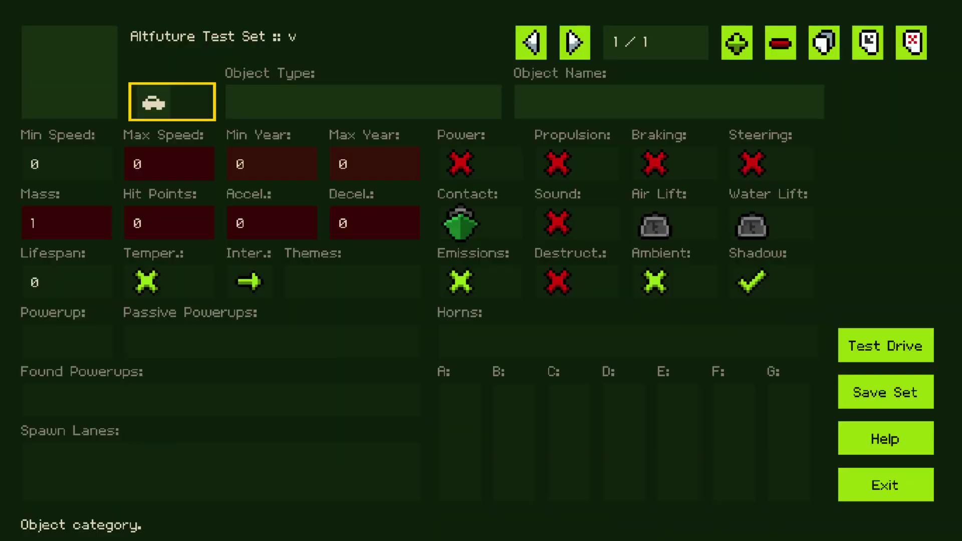
pyautogui.press('Right')
pyautogui.press('Right')
pyautogui.press('Down')
pyautogui.press('Left')
pyautogui.press('Left')
pyautogui.press('Left')
pyautogui.press('Left')
pyautogui.press('Left')
pyautogui.press('Left')
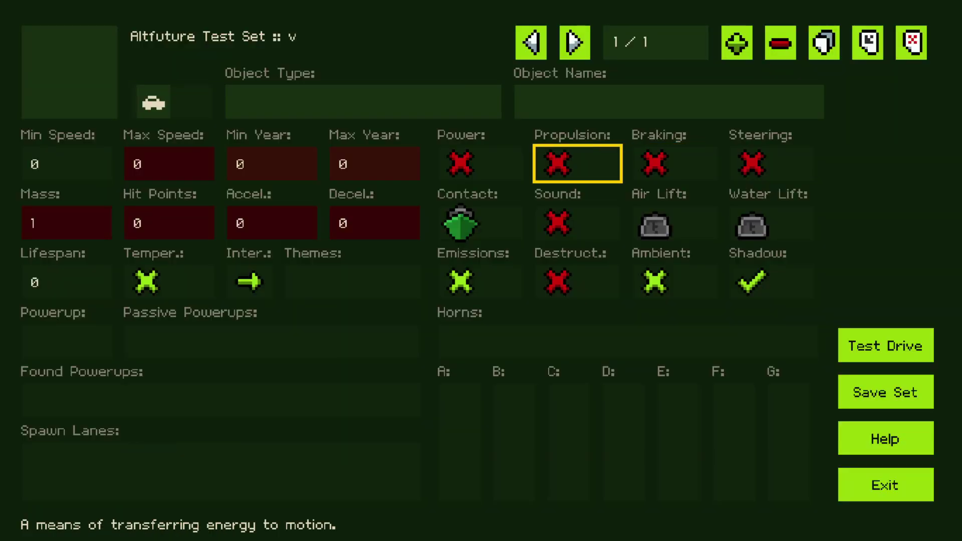
pyautogui.press('Up')
pyautogui.press('Return')
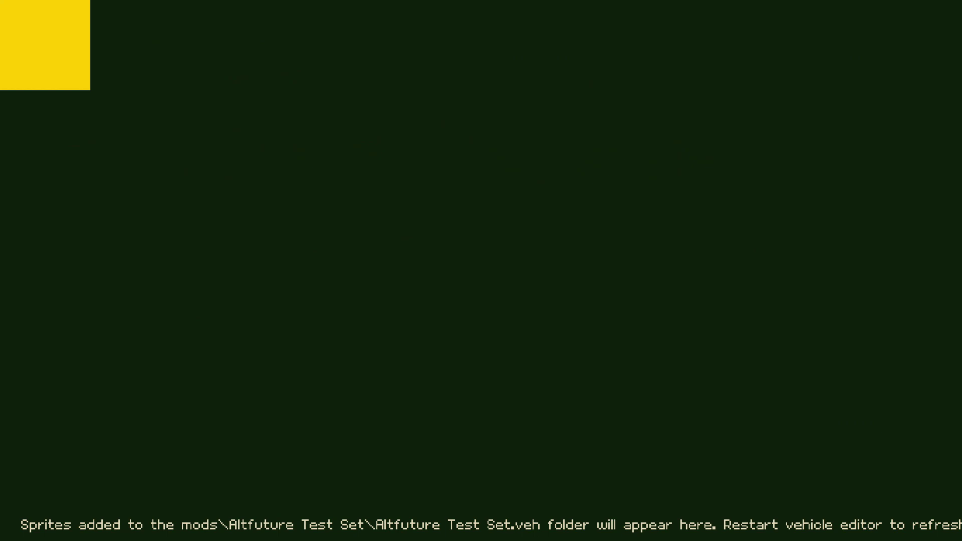
pyautogui.press('Escape')
pyautogui.hotkey('alt', 'Tab')
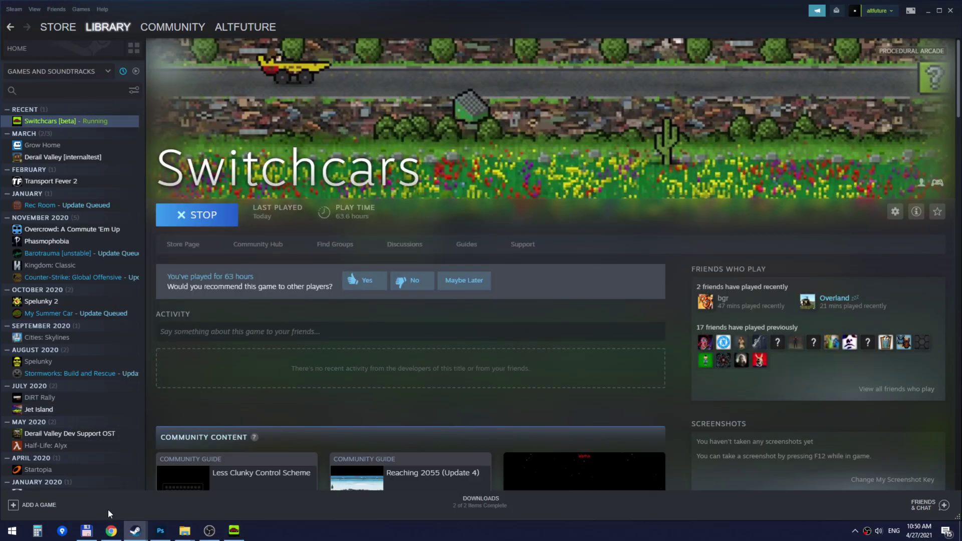
# Copy veh_4x4_jeep_c1_altfuture.png from the vehicle_editor folder
pyautogui.click(160, 531)
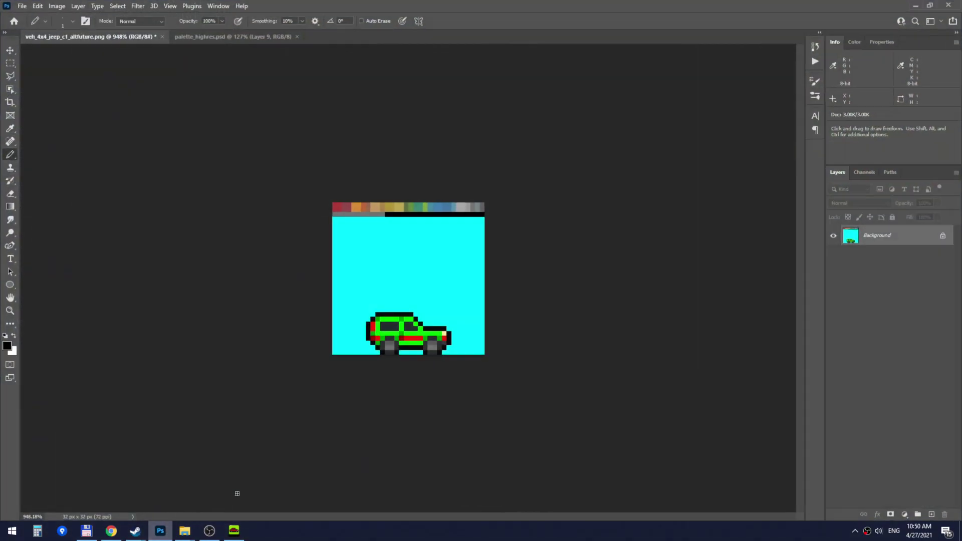
pyautogui.scroll(-1, 408, 165)
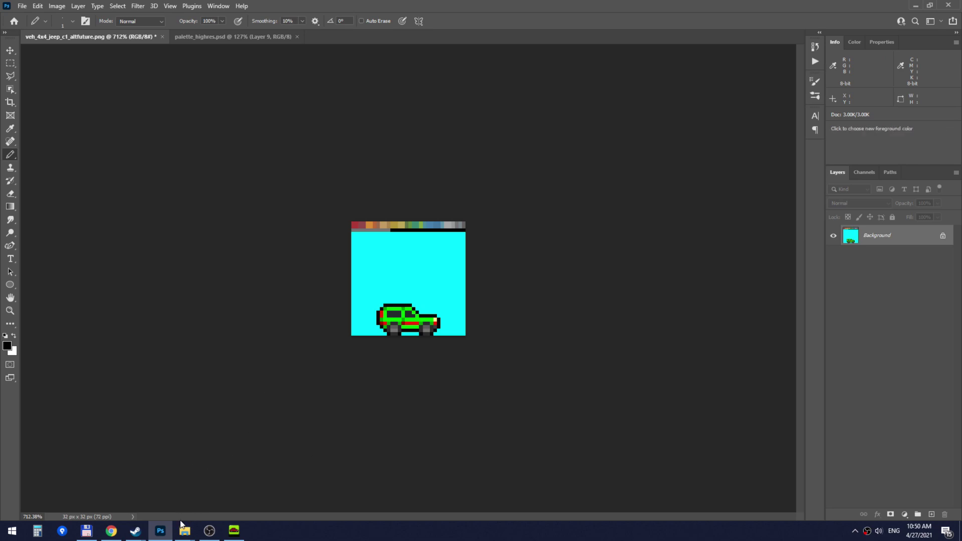
pyautogui.moveTo(184, 532)
pyautogui.click(153, 483)
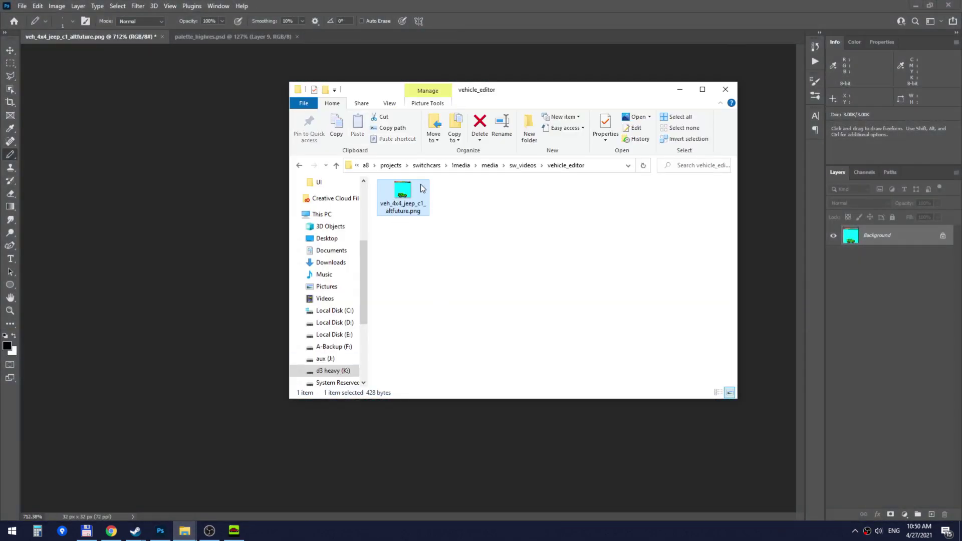
pyautogui.rightClick(403, 205)
pyautogui.click(454, 442)
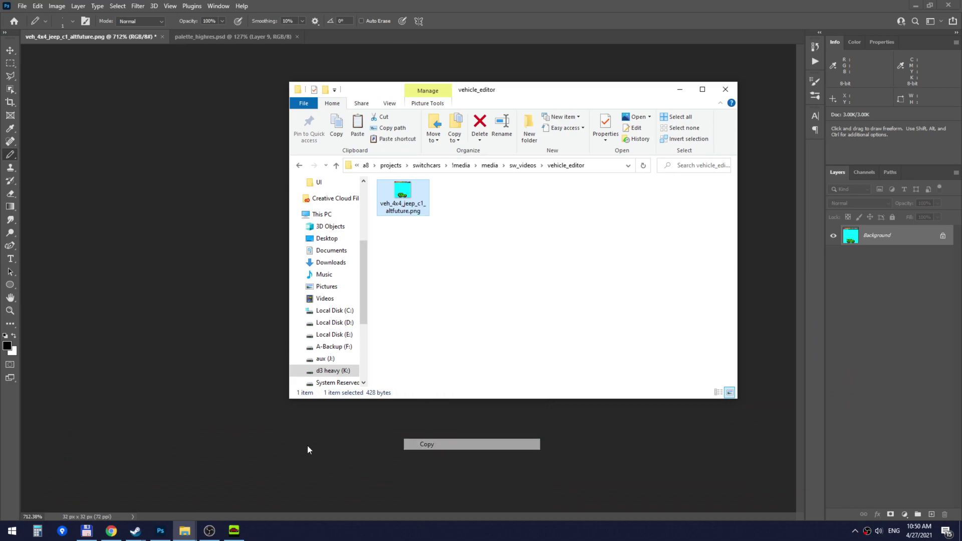
# Paste the jeep sprite into mods\Altfuture Test Set and return to Switchcars
pyautogui.moveTo(183, 538)
pyautogui.click(233, 485)
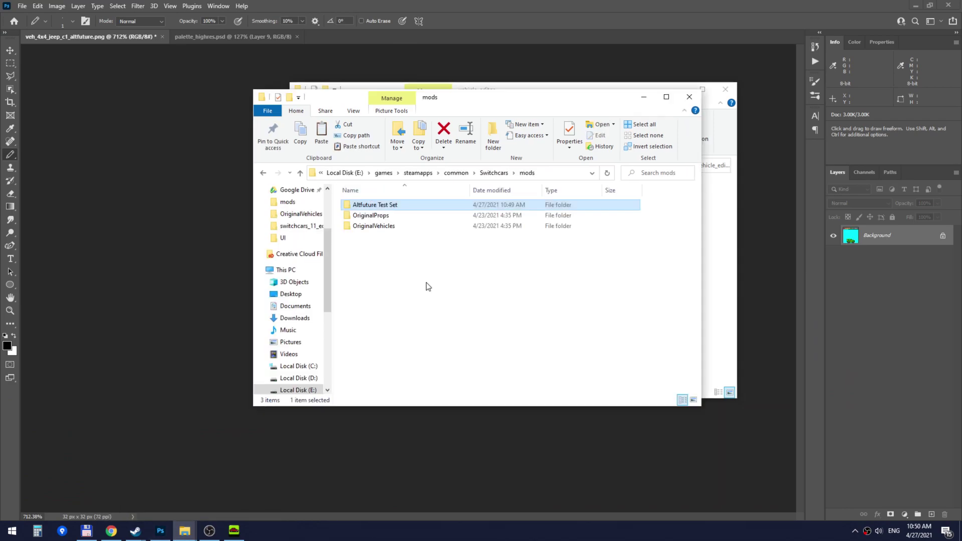
pyautogui.doubleClick(385, 209)
pyautogui.rightClick(471, 228)
pyautogui.click(495, 297)
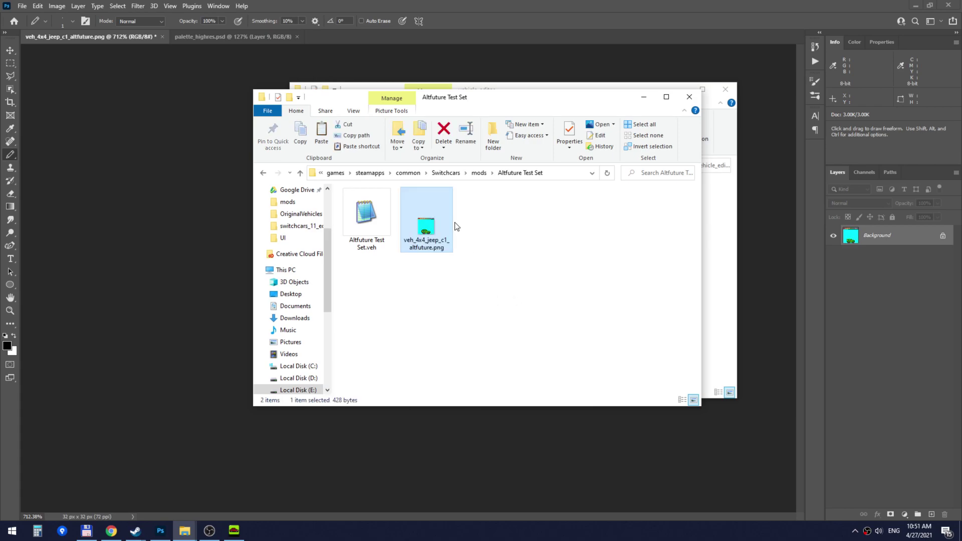
pyautogui.click(234, 530)
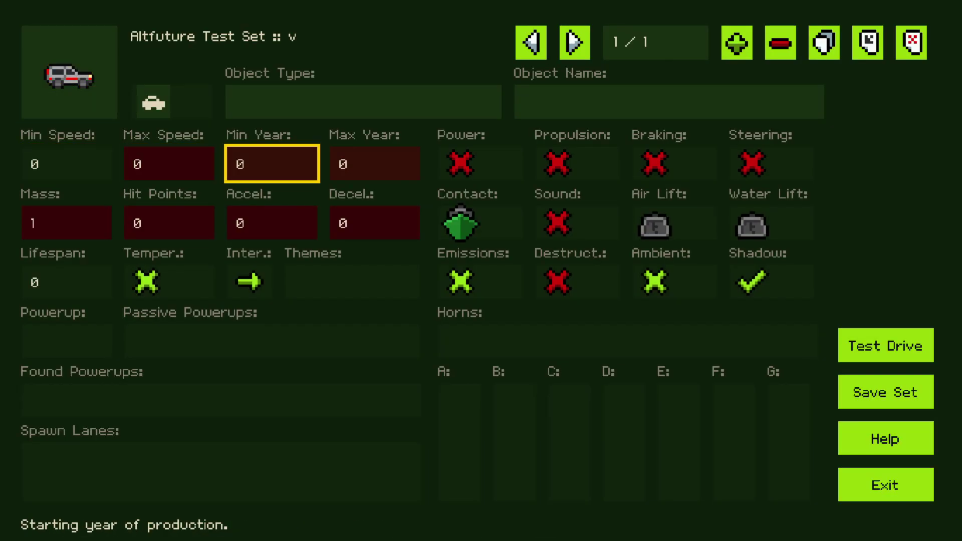
# Step through the new object's sprite, speed, year and part fields
pyautogui.press('Right')
pyautogui.press('Left')
pyautogui.press('Left')
pyautogui.press('Left')
pyautogui.press('Down')
pyautogui.press('Right')
pyautogui.press('Right')
pyautogui.press('Right')
pyautogui.press('Up')
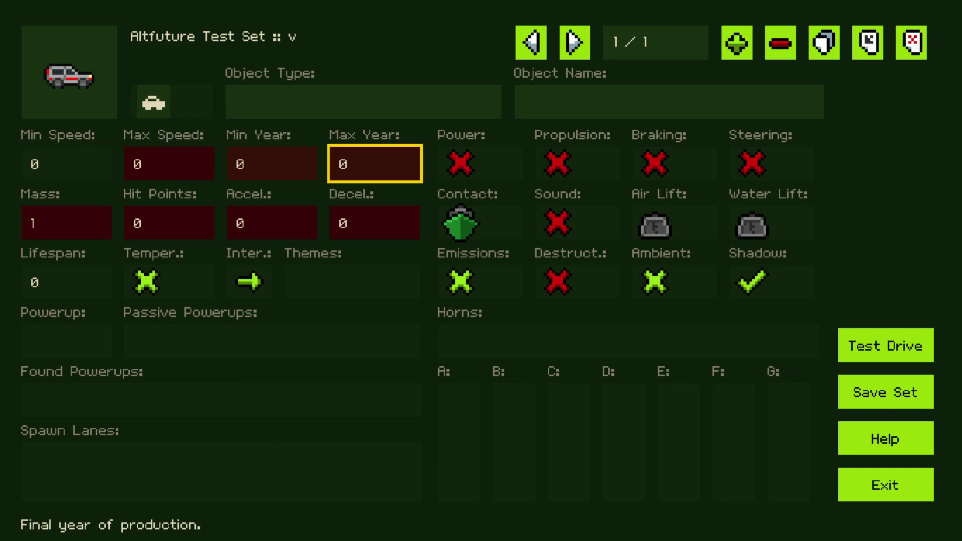
pyautogui.press('Left')
pyautogui.press('Right')
pyautogui.press('Right')
pyautogui.press('Right')
pyautogui.press('Right')
pyautogui.press('Down')
pyautogui.press('Left')
pyautogui.press('Up')
pyautogui.press('Up')
pyautogui.press('Down')
# Copy all data of object 70, the Station Wagon, in the Default Vehicles set
pyautogui.press('Escape')
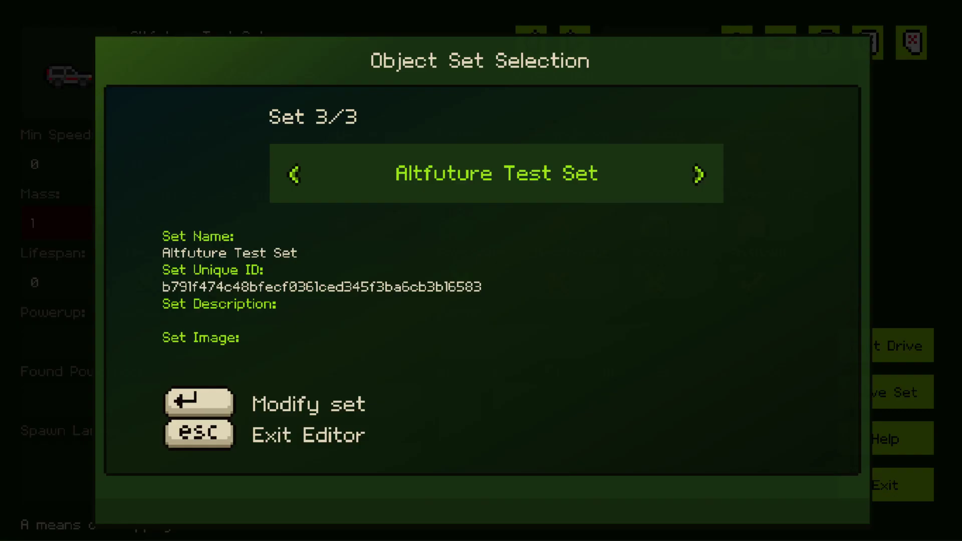
pyautogui.press('Left')
pyautogui.press('Return')
pyautogui.press('Up')
pyautogui.press('Up')
pyautogui.press('Return')
pyautogui.write('70')
pyautogui.press('Return')
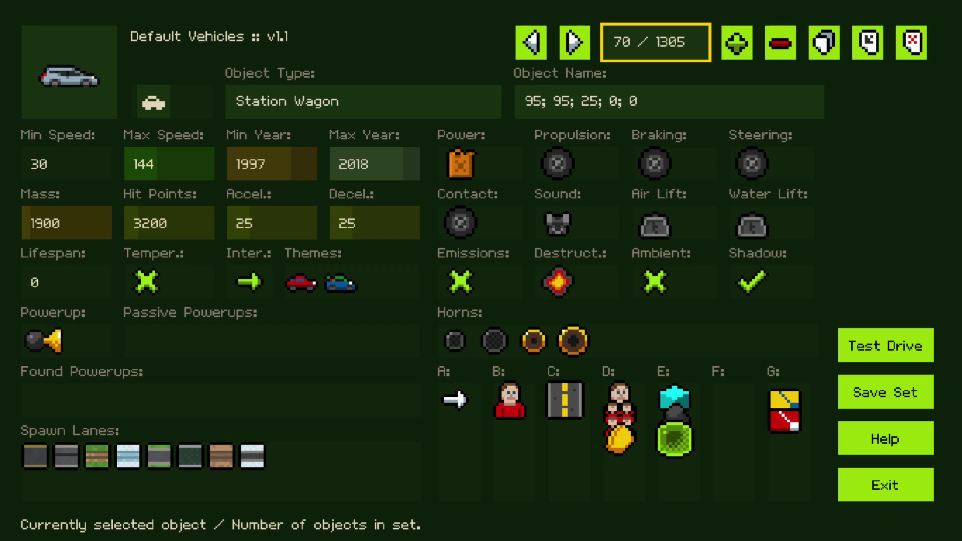
pyautogui.press('Left')
pyautogui.press('Left')
pyautogui.press('Down')
pyautogui.press('Right')
pyautogui.press('Up')
pyautogui.press('Right')
pyautogui.press('Right')
pyautogui.press('Right')
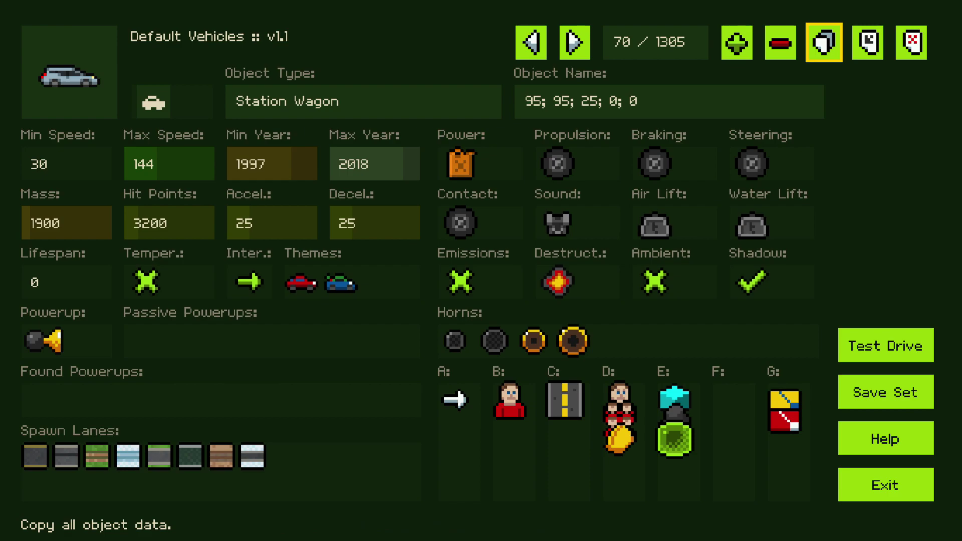
pyautogui.press('Down')
pyautogui.press('Left')
# Paste the Station Wagon data into the Altfuture Test Set's object
pyautogui.press('Escape')
pyautogui.press('Right')
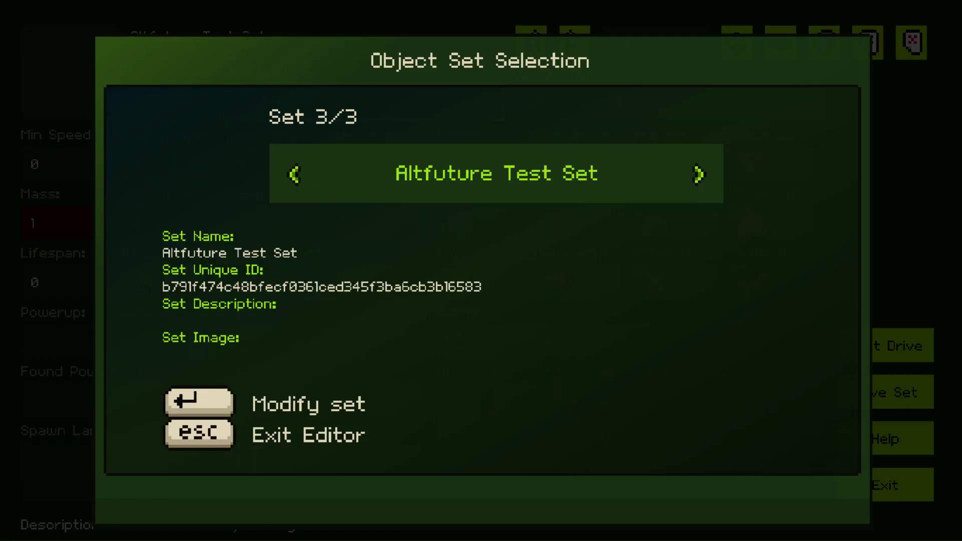
pyautogui.press('Return')
pyautogui.press('Right')
pyautogui.press('Up')
pyautogui.press('Right')
pyautogui.press('Right')
pyautogui.press('Right')
pyautogui.press('Return')
# Set the object's Max Speed to 129 and Min Year to 1996
pyautogui.press('Down')
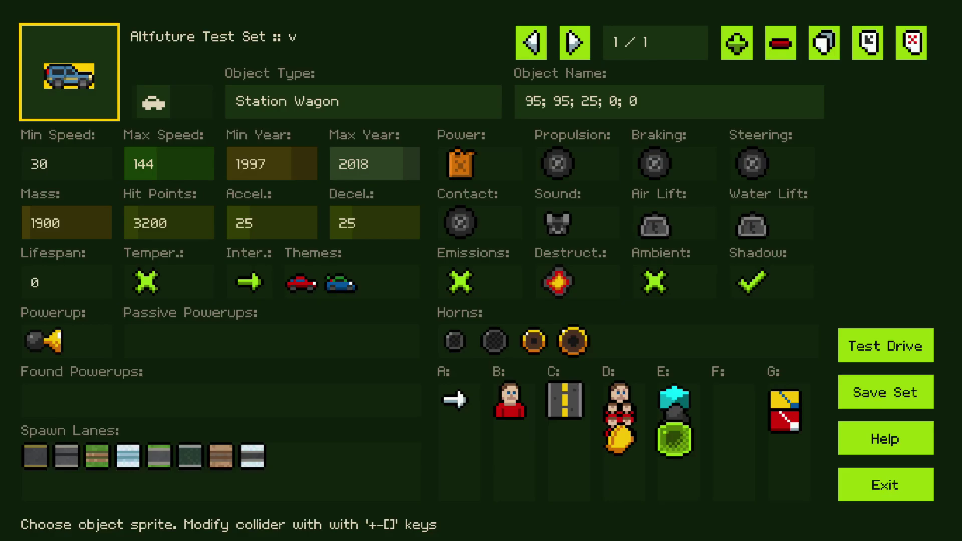
pyautogui.press('Right')
pyautogui.press('Right')
pyautogui.press('Down')
pyautogui.press('Left')
pyautogui.press('Left')
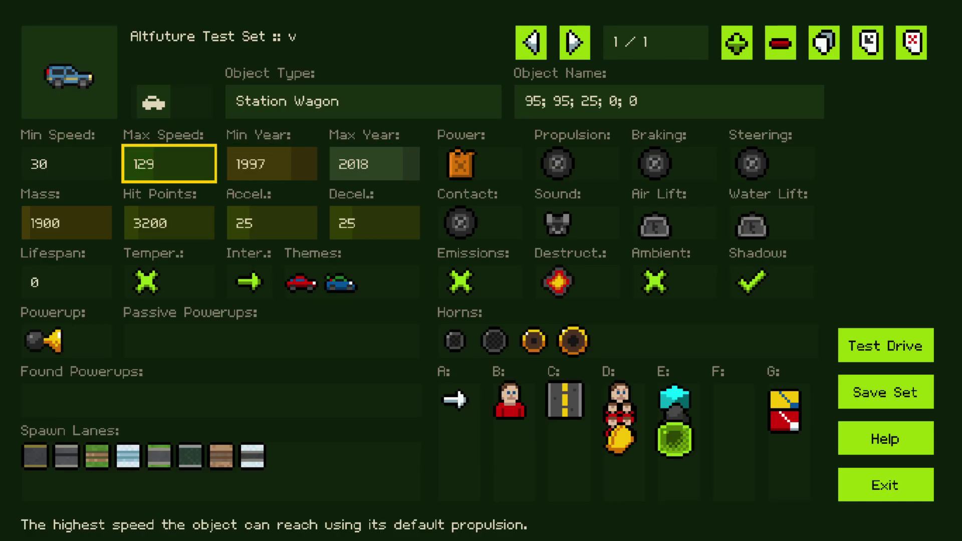
pyautogui.press('Right')
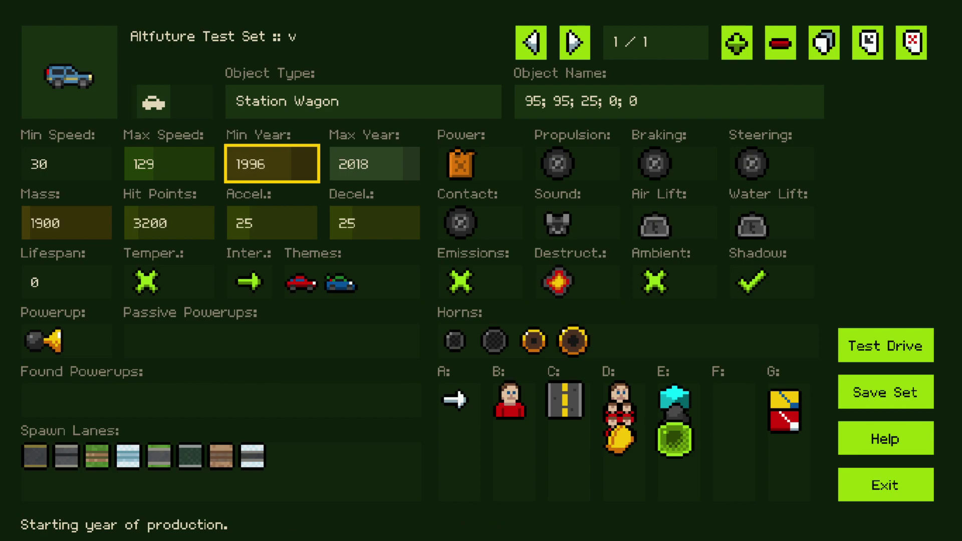
pyautogui.press('Down')
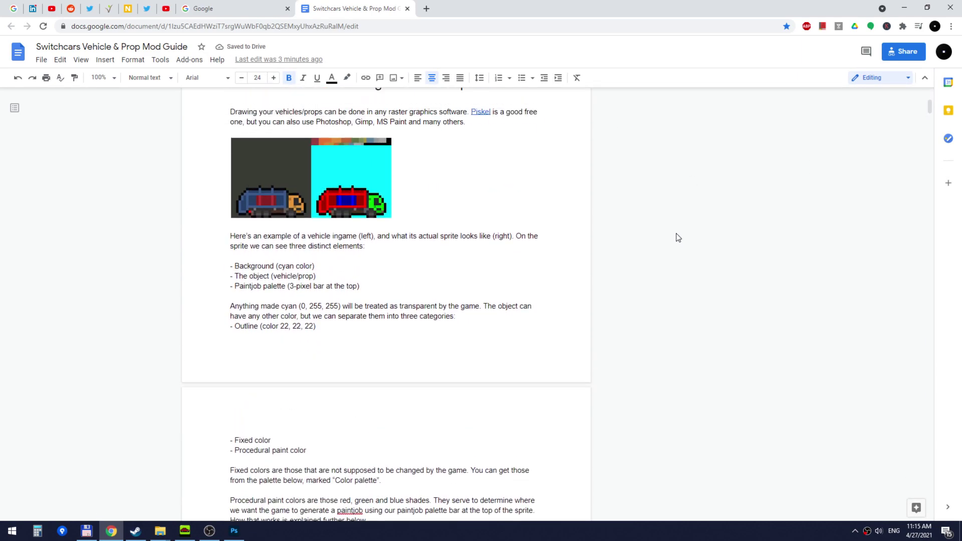
# Read the mod guide down to its Sprite and Object Category notes, then bring back Photoshop
pyautogui.moveTo(405, 252); pyautogui.dragTo(507, 393)
pyautogui.scroll(-10, 252, 160)
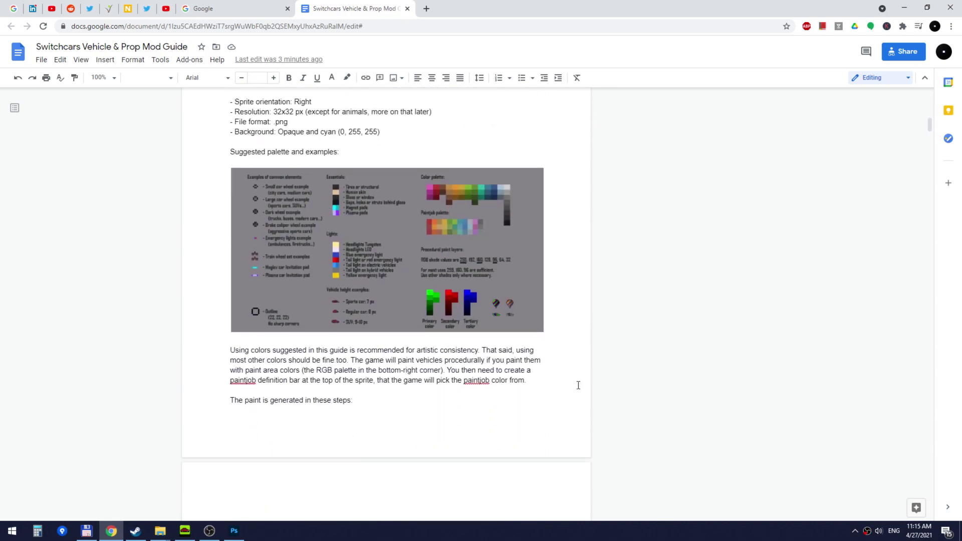
pyautogui.scroll(-10, 405, 298)
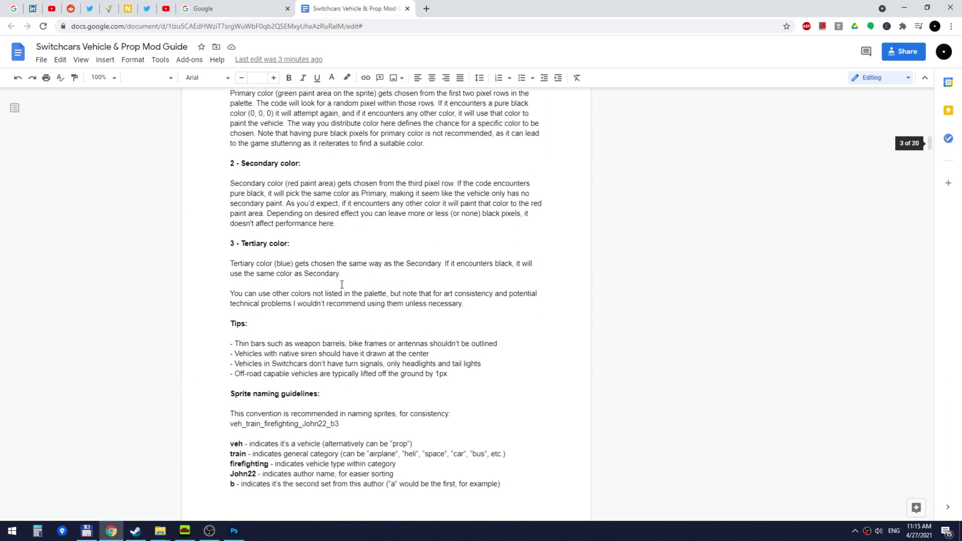
pyautogui.moveTo(228, 151); pyautogui.dragTo(581, 404)
pyautogui.scroll(-8, 582, 404)
pyautogui.scroll(-5, 646, 393)
pyautogui.moveTo(268, 257); pyautogui.dragTo(652, 438)
pyautogui.scroll(-5, 656, 415)
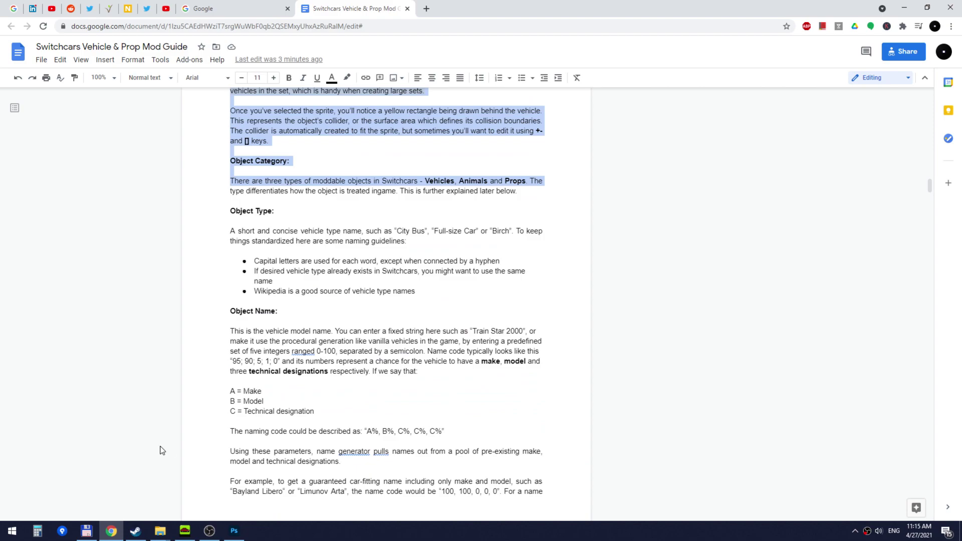
pyautogui.moveTo(185, 532)
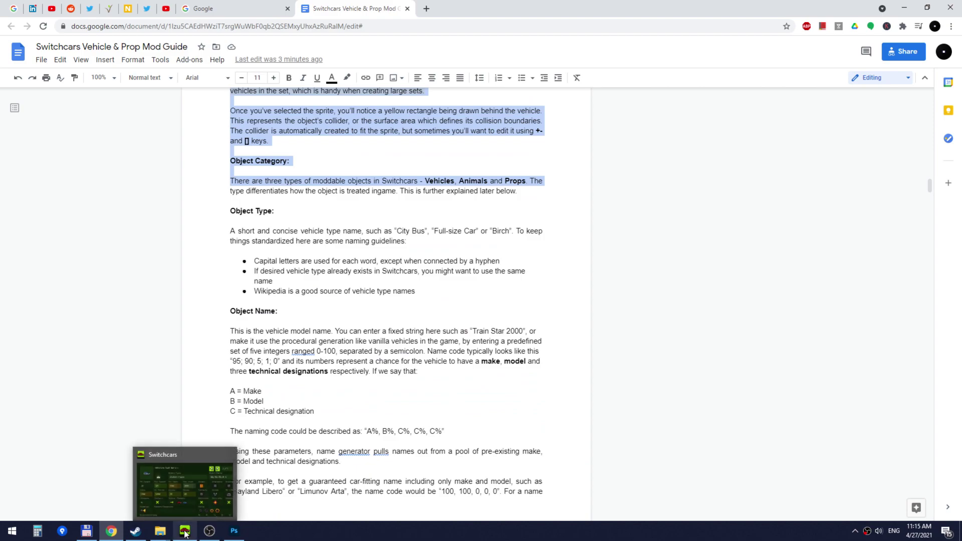
pyautogui.scroll(4, 343, 148)
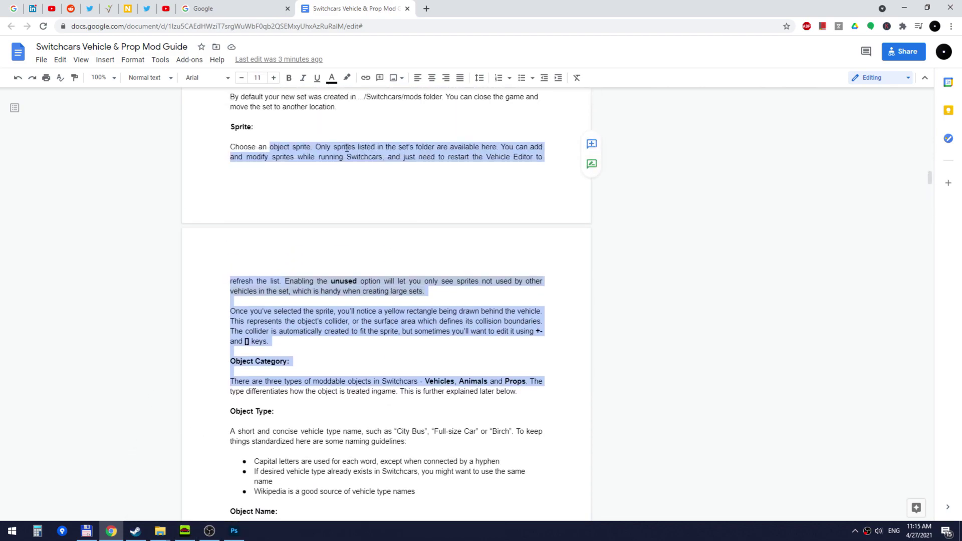
pyautogui.click(234, 531)
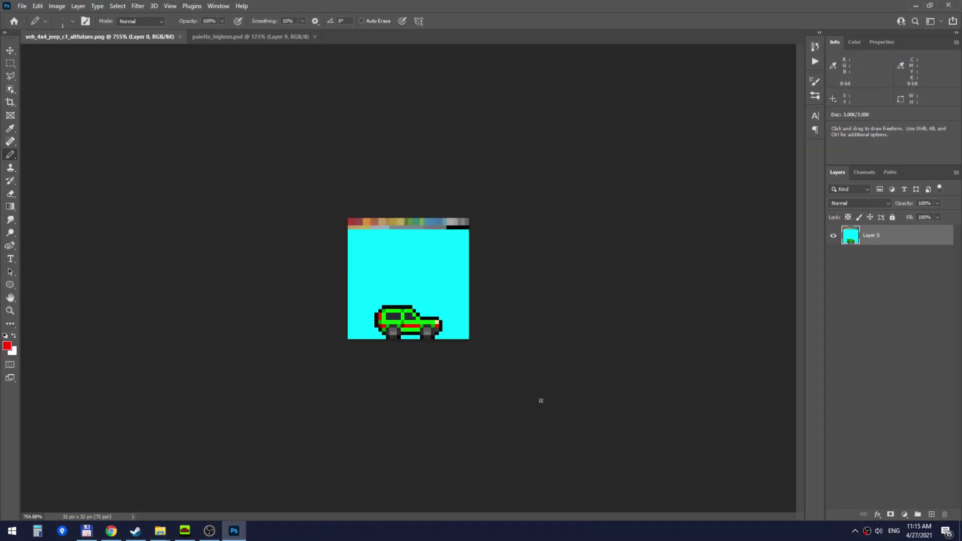
# Zoom the jeep sprite, then open the palette_highres.psd reference sheet and zoom into it
pyautogui.scroll(3, 536, 400)
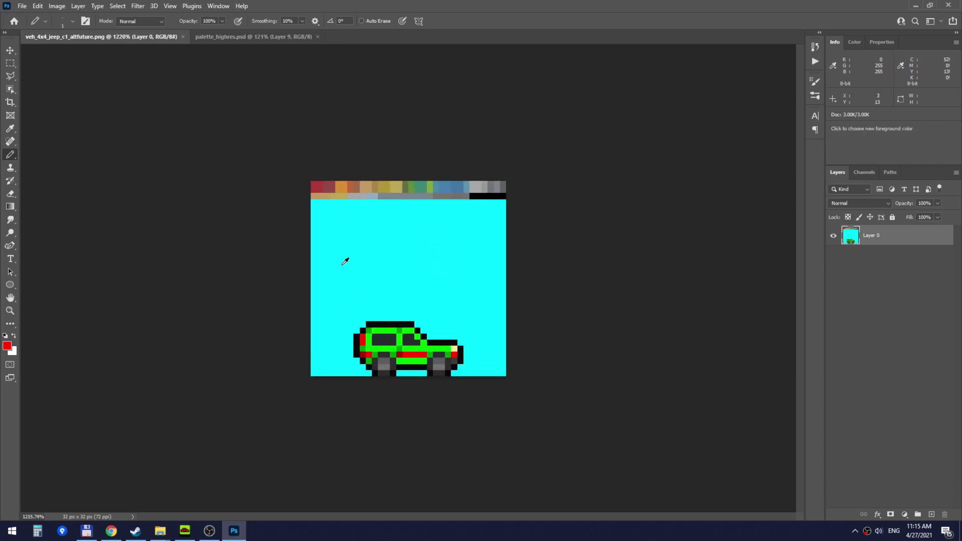
pyautogui.scroll(1, 417, 264)
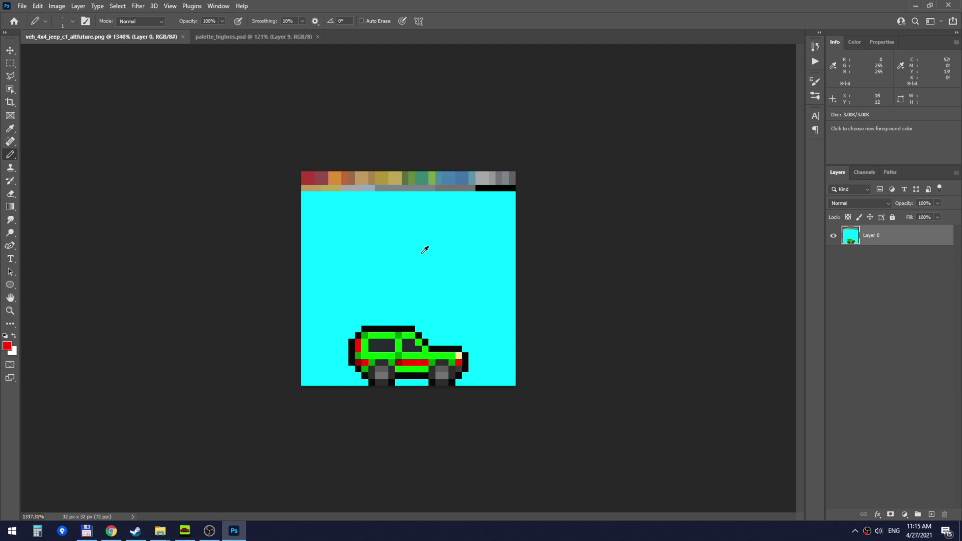
pyautogui.scroll(-1, 465, 294)
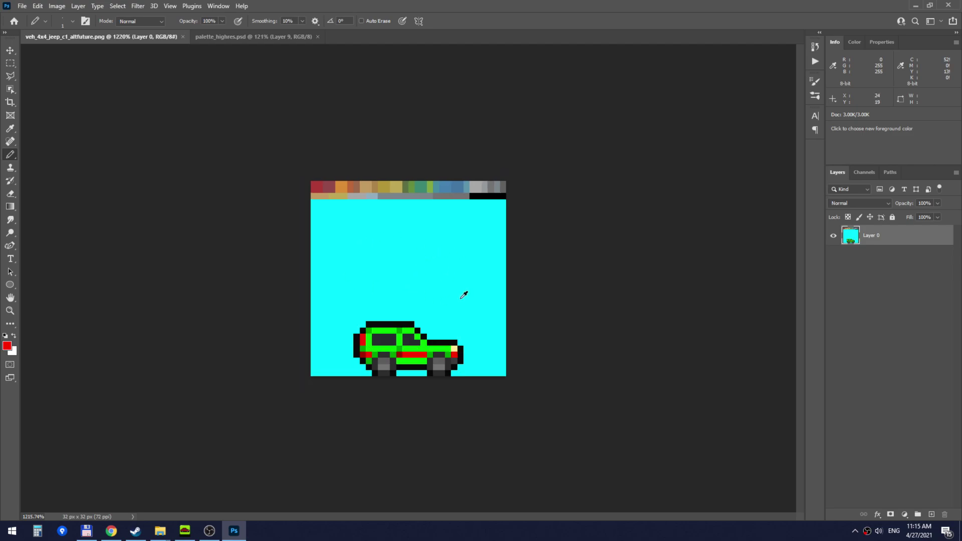
pyautogui.click(265, 38)
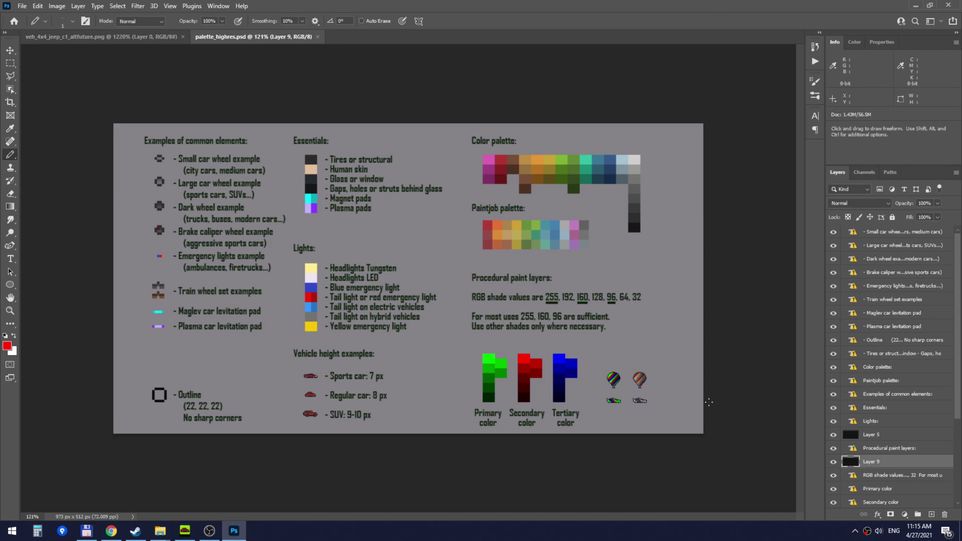
pyautogui.scroll(4, 623, 474)
pyautogui.scroll(4, 626, 475)
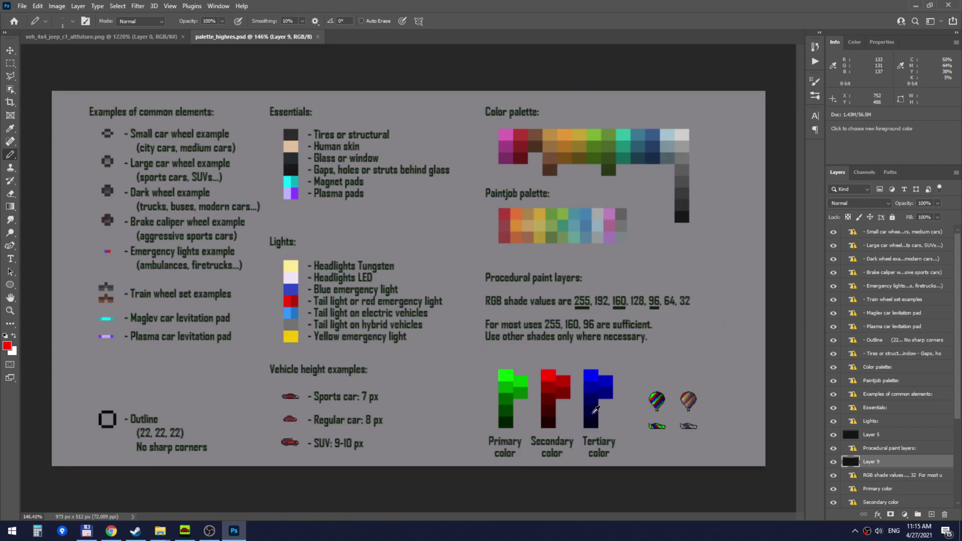
# Alternate between the jeep sprite and the palette sheet, zooming to compare colours
pyautogui.click(143, 38)
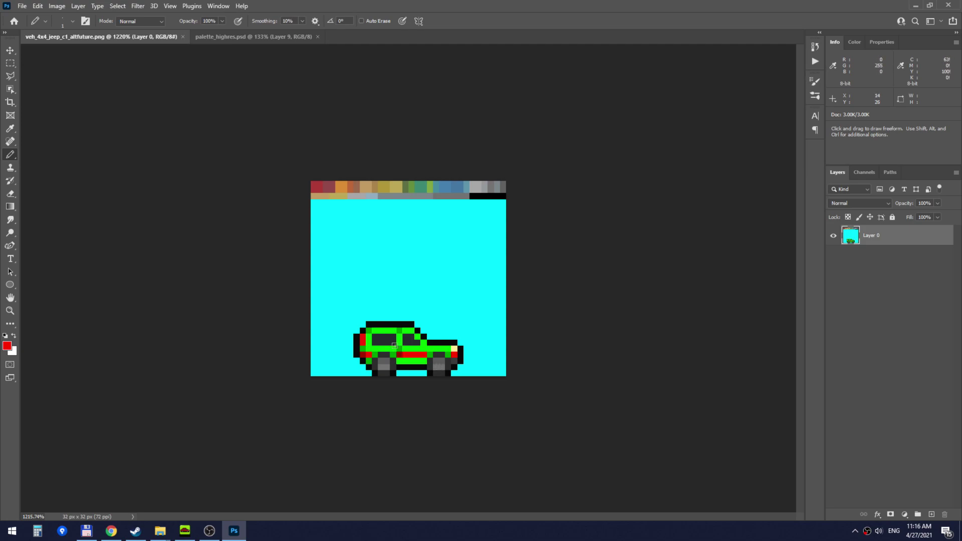
pyautogui.keyDown('alt'); pyautogui.scroll(5, 423, 408); pyautogui.keyUp('alt')
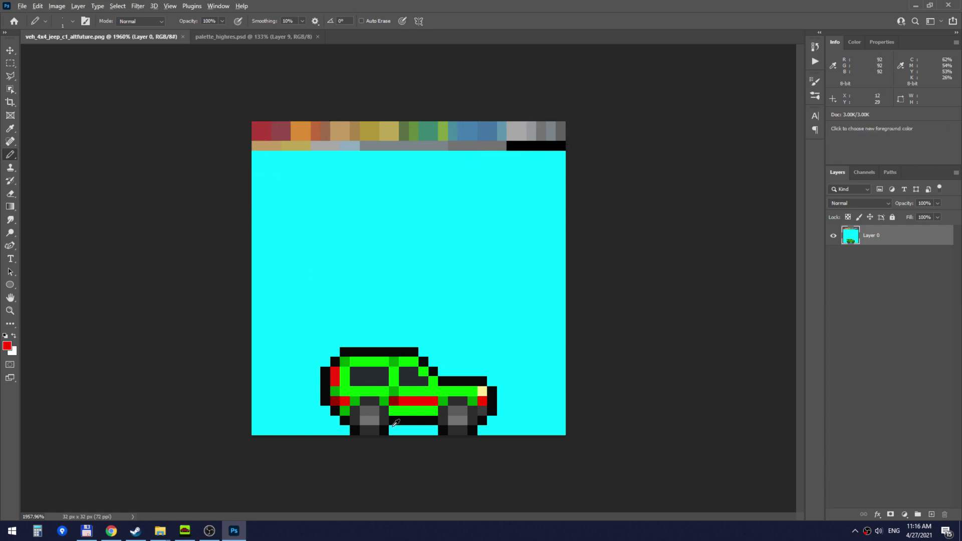
pyautogui.keyDown('alt'); pyautogui.scroll(1, 422, 419); pyautogui.keyUp('alt')
pyautogui.keyDown('alt'); pyautogui.scroll(-1, 422, 419); pyautogui.keyUp('alt')
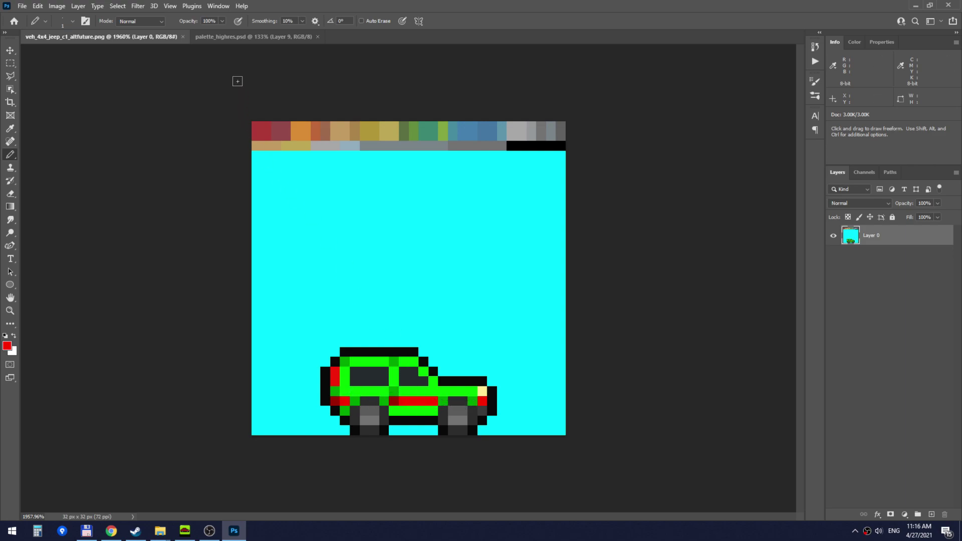
pyautogui.click(241, 42)
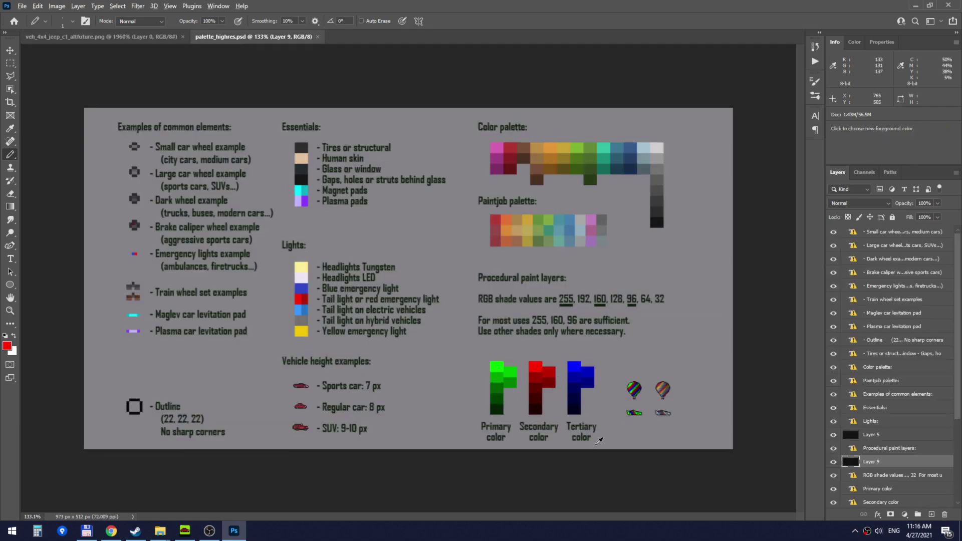
pyautogui.scroll(3, 569, 439)
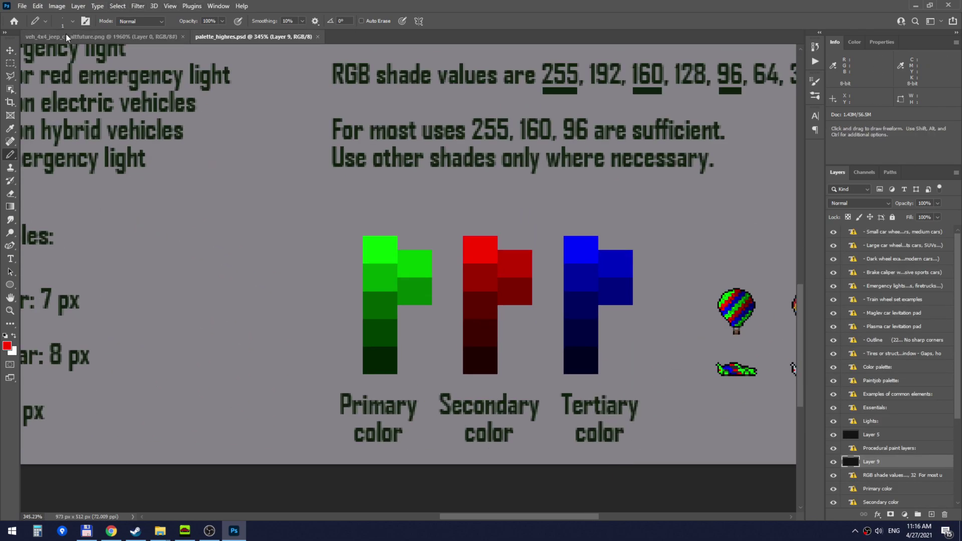
pyautogui.click(100, 37)
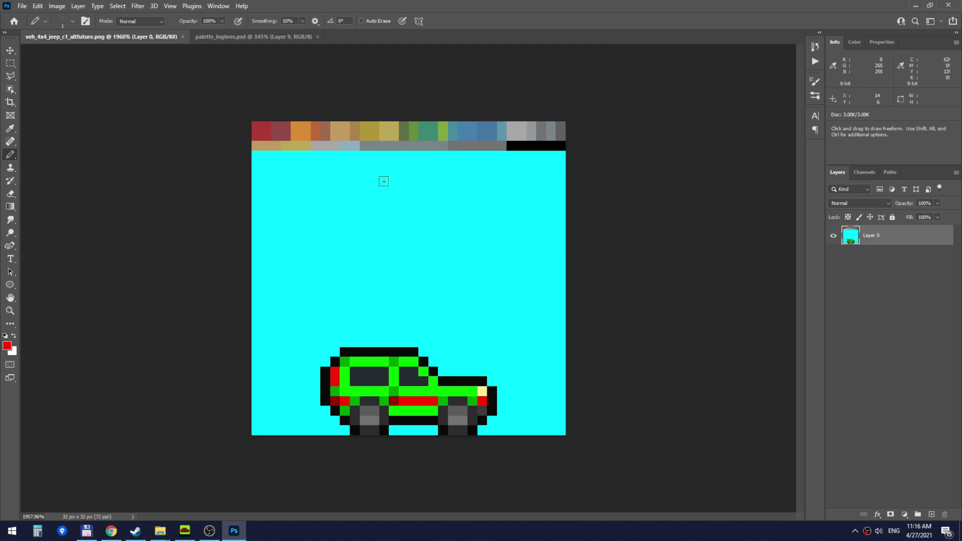
pyautogui.scroll(-2, 384, 191)
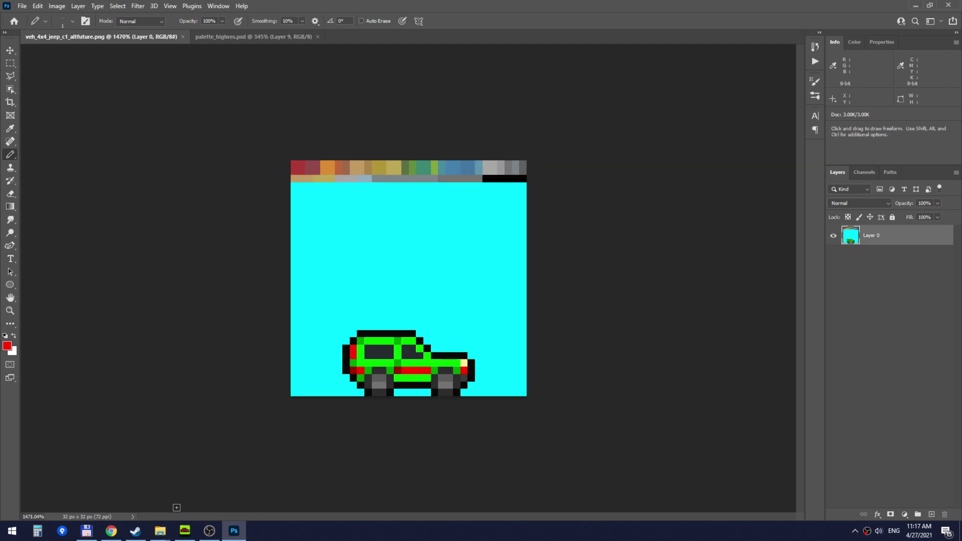
# Review the mod guide's Suggested palette and examples section, then return to the Switchcars editor
pyautogui.click(110, 530)
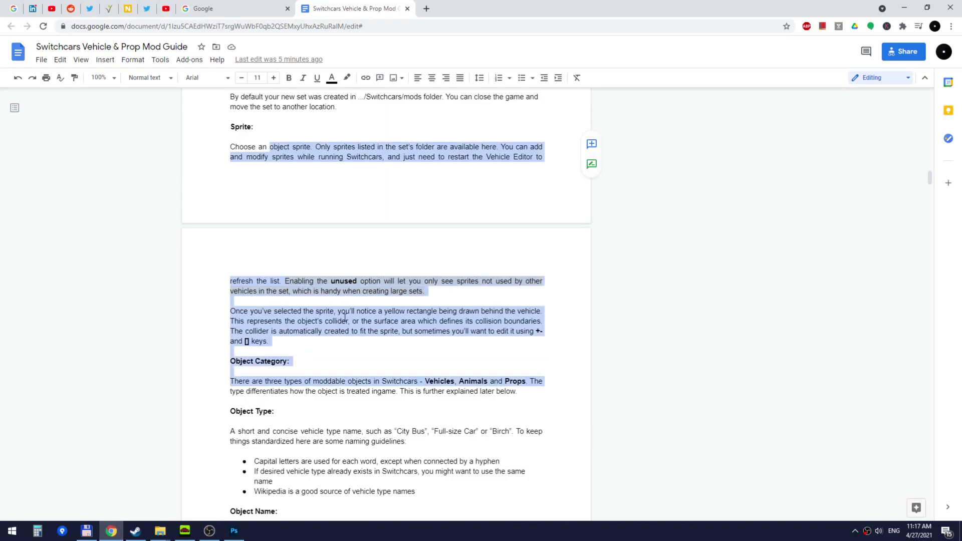
pyautogui.scroll(15, 545, 286)
pyautogui.scroll(11, 481, 323)
pyautogui.scroll(-7, 543, 407)
pyautogui.scroll(-7, 511, 394)
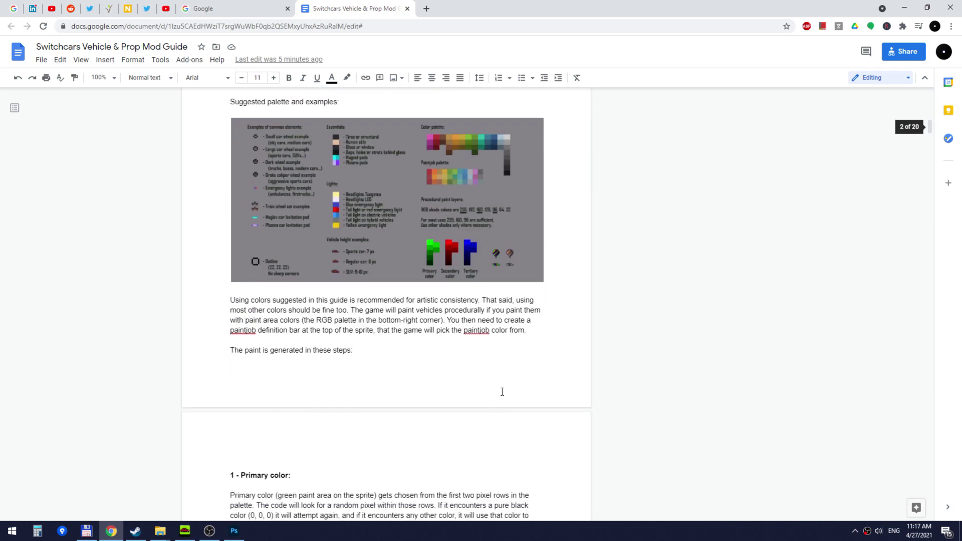
pyautogui.click(184, 530)
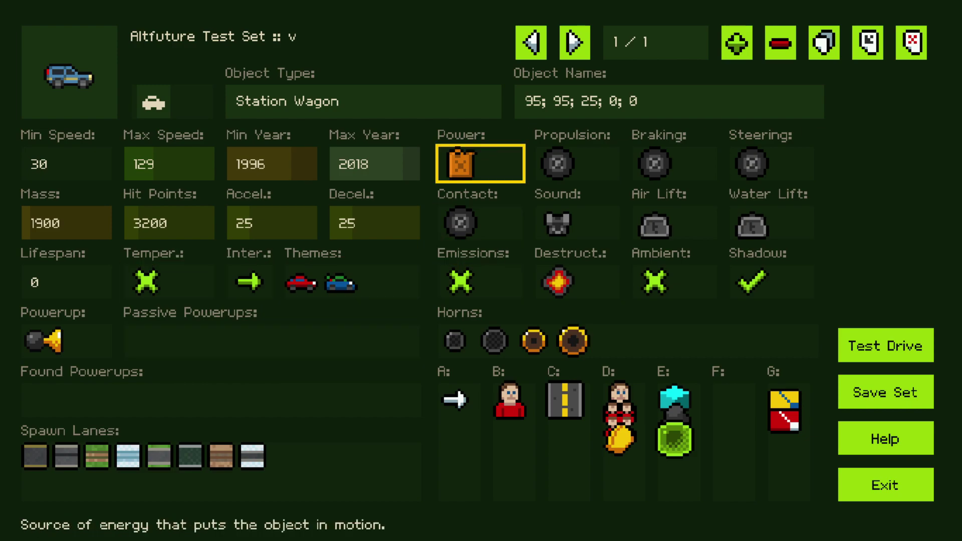
# Review the power source, propulsion, braking and steering settings, keeping fuel and wheeled propulsion
pyautogui.click(480, 163)
pyautogui.press('Escape')
pyautogui.press('Return')
pyautogui.press('Escape')
pyautogui.press('Right')
pyautogui.press('Return')
pyautogui.press('Escape')
pyautogui.press('Right')
pyautogui.press('Return')
pyautogui.press('Escape')
pyautogui.press('Down')
pyautogui.press('Left')
pyautogui.press('Left')
# Set the surface contact to Wheels Offroad
pyautogui.press('Left')
pyautogui.press('Return')
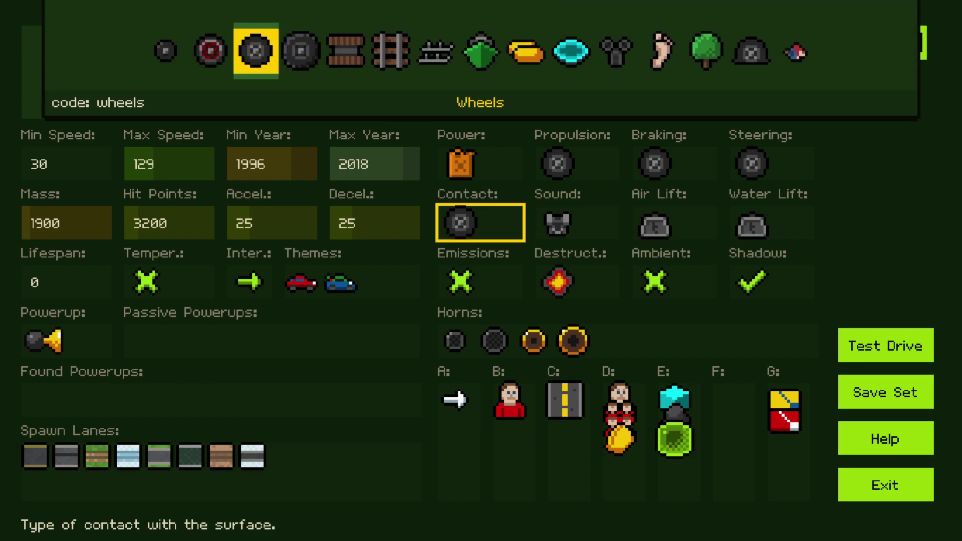
pyautogui.press('Right')
pyautogui.press('Return')
pyautogui.press('Left')
pyautogui.press('Left')
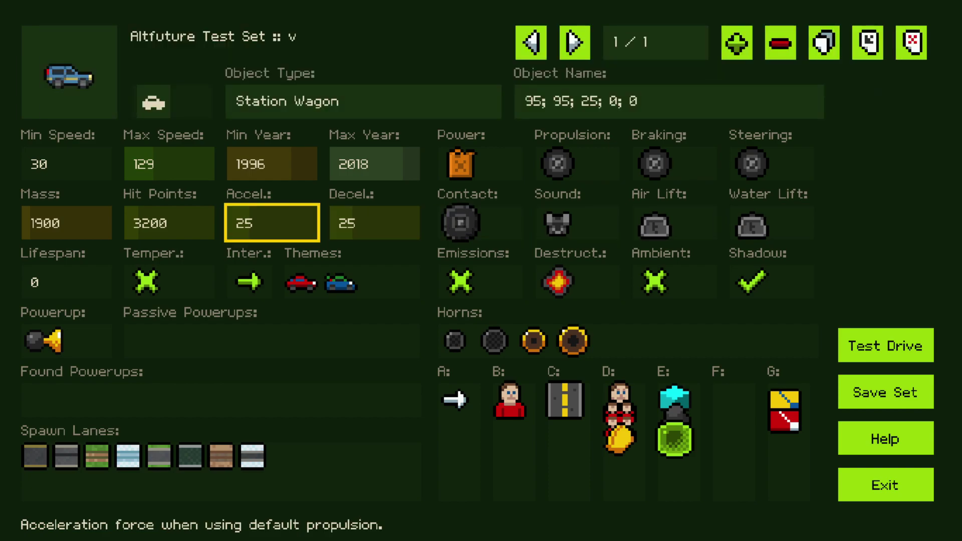
pyautogui.press('Right')
# Change the object type to SUV
pyautogui.press('Up')
pyautogui.press('Up')
pyautogui.press('Return')
pyautogui.write('SUV')
pyautogui.press('Return')
# Set the engine sound to Van
pyautogui.press('Down')
pyautogui.press('Down')
pyautogui.press('Right')
pyautogui.press('Right')
pyautogui.press('Return')
pyautogui.press('Right')
pyautogui.press('Right')
pyautogui.press('Right')
pyautogui.press('Right')
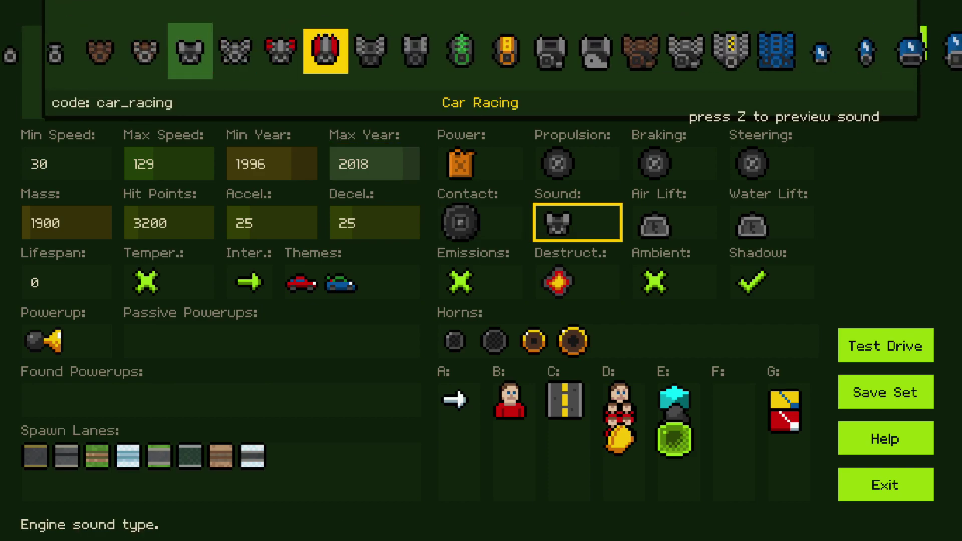
pyautogui.press('Right')
pyautogui.press('Return')
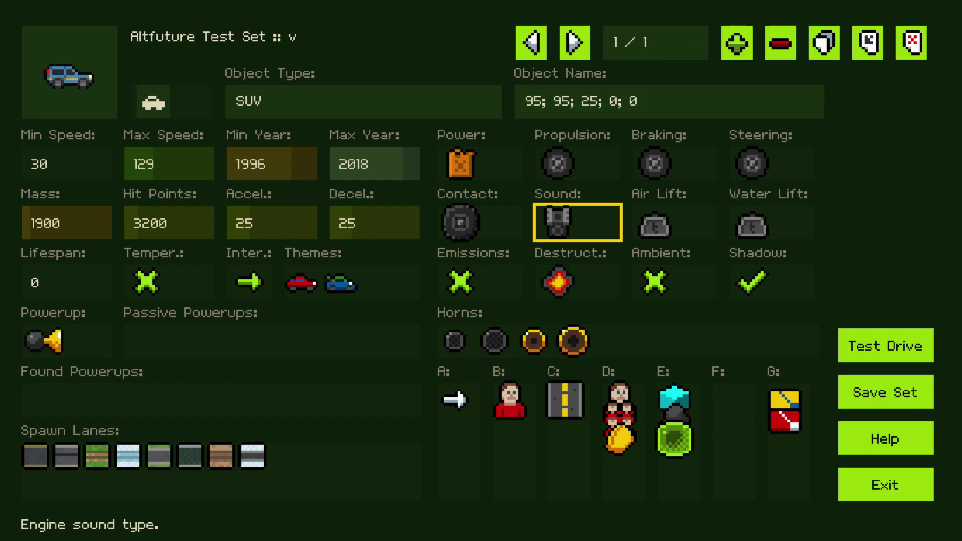
# Keep both air lift and water lift set to none
pyautogui.press('Right')
pyautogui.press('Right')
pyautogui.press('Left')
pyautogui.press('Return')
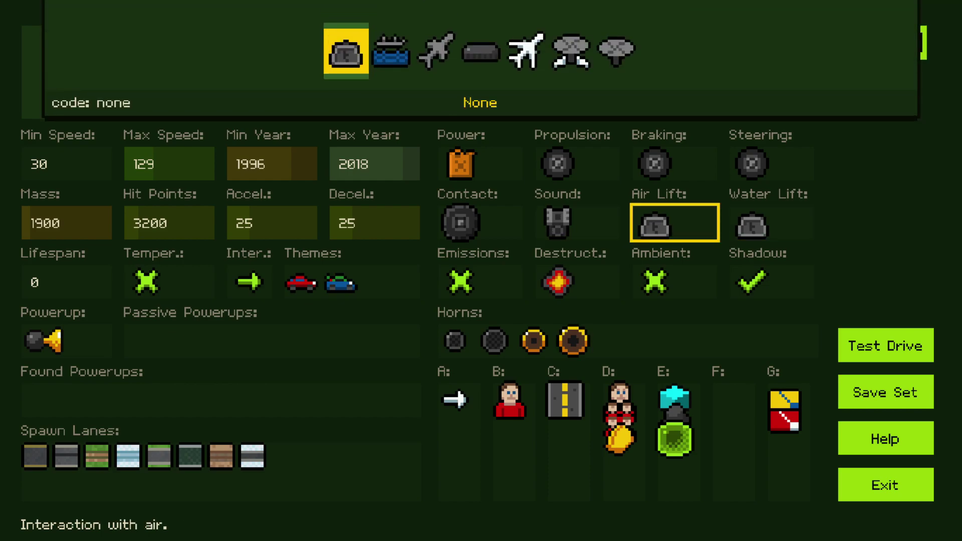
pyautogui.press('Return')
pyautogui.press('Right')
pyautogui.press('Return')
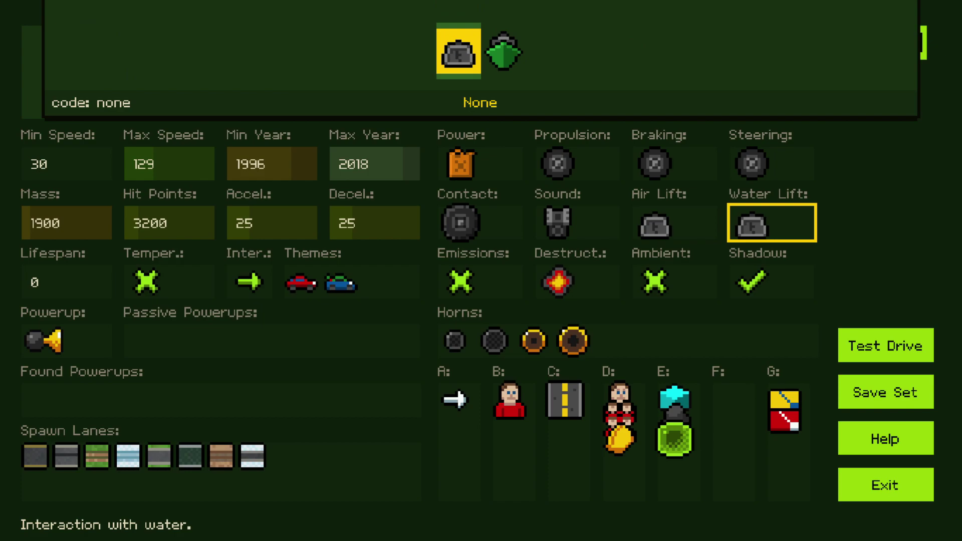
pyautogui.press('Return')
# Set the emissions to Tailpipe Smoke and confirm the choice
pyautogui.press('Down')
pyautogui.press('Left')
pyautogui.press('Left')
pyautogui.press('Left')
pyautogui.press('Return')
pyautogui.press('Right')
pyautogui.press('Return')
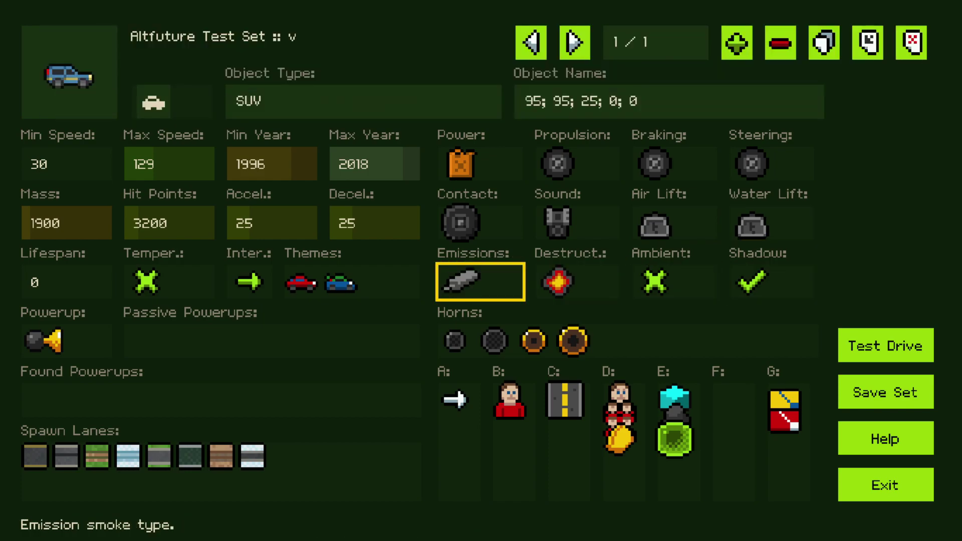
pyautogui.press('Right')
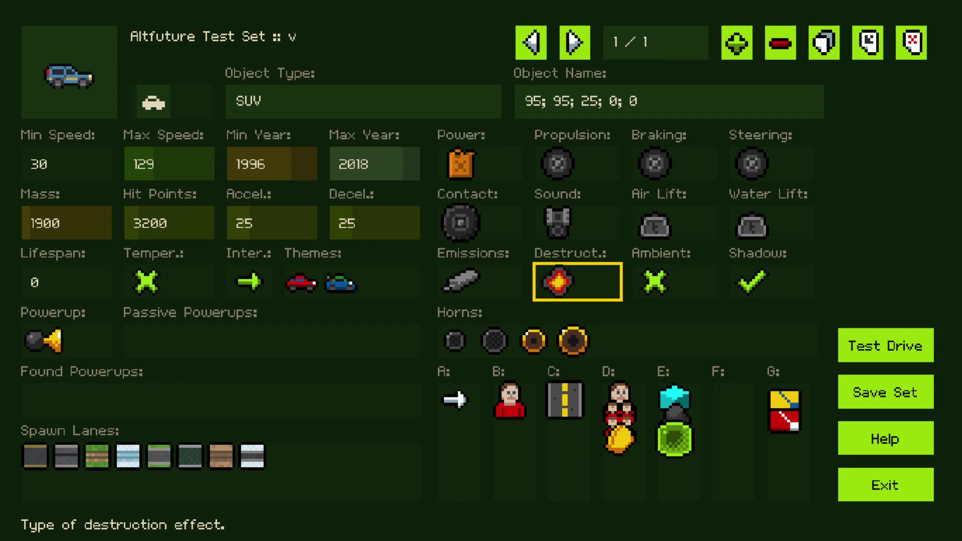
pyautogui.press('Left')
pyautogui.press('Return')
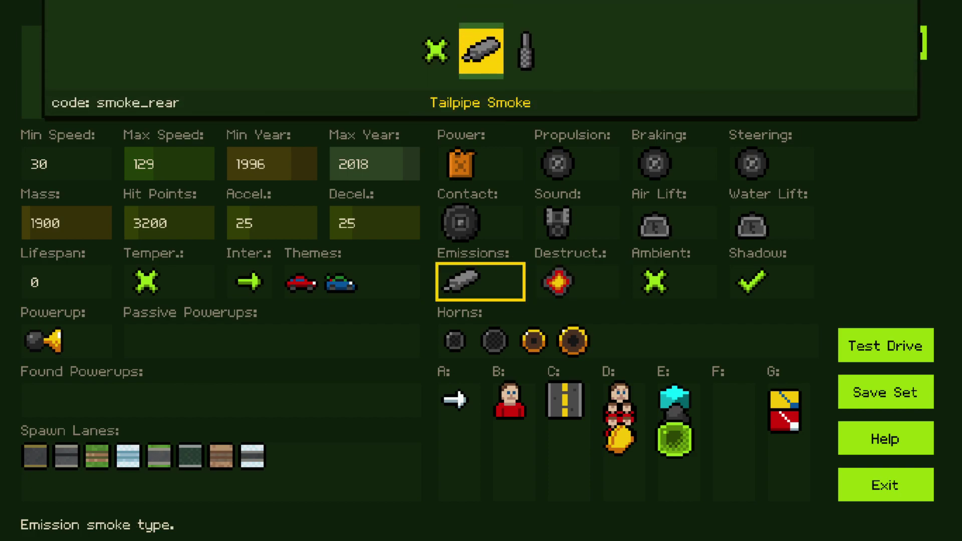
pyautogui.press('Return')
# Keep the Explosion Light destruction effect and no ambient effect, then browse the horn sounds
pyautogui.press('Right')
pyautogui.press('Return')
pyautogui.press('Return')
pyautogui.press('Right')
pyautogui.press('Right')
pyautogui.press('Left')
pyautogui.press('Return')
pyautogui.press('Return')
pyautogui.press('Right')
pyautogui.press('Down')
pyautogui.press('Right')
pyautogui.press('Return')
pyautogui.press('Right')
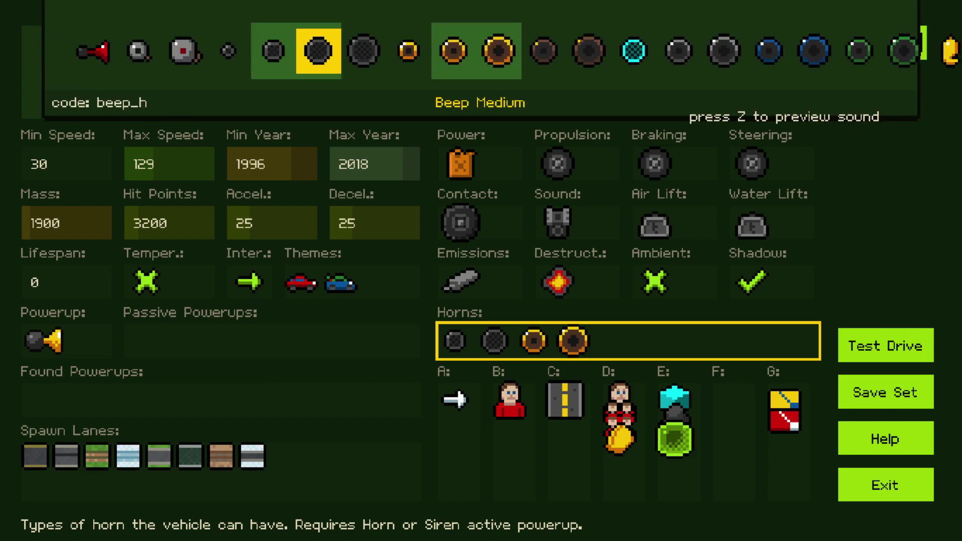
pyautogui.press('Right')
pyautogui.press('Right')
pyautogui.press('Right')
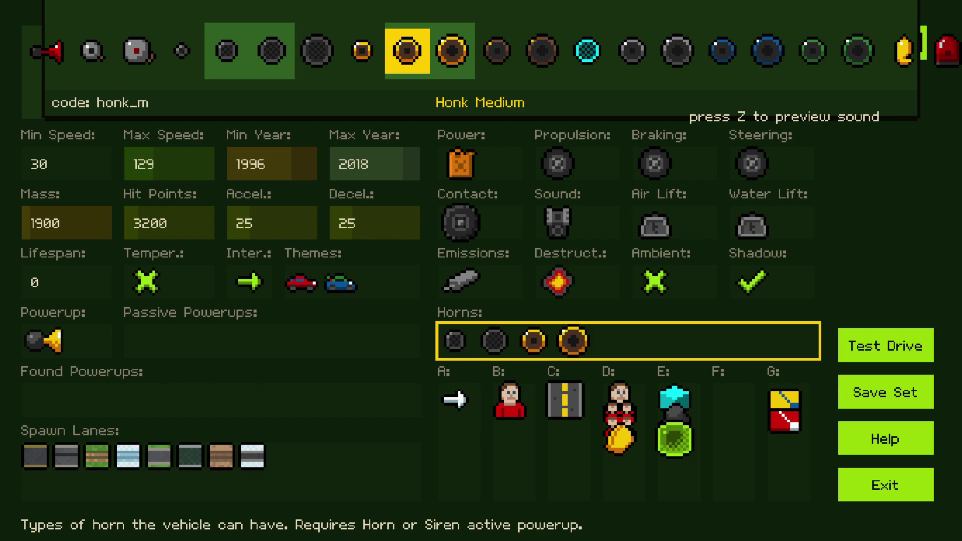
pyautogui.press('Escape')
# Make the machine gun the SUV's active powerup
pyautogui.press('Left')
pyautogui.press('Left')
pyautogui.press('Return')
pyautogui.press('Right')
pyautogui.press('Right')
pyautogui.press('Right')
pyautogui.press('Right')
pyautogui.press('Right')
pyautogui.press('Right')
pyautogui.press('Return')
# Add Airless Tires and Neon Light as passive powerups
pyautogui.press('Right')
pyautogui.press('Return')
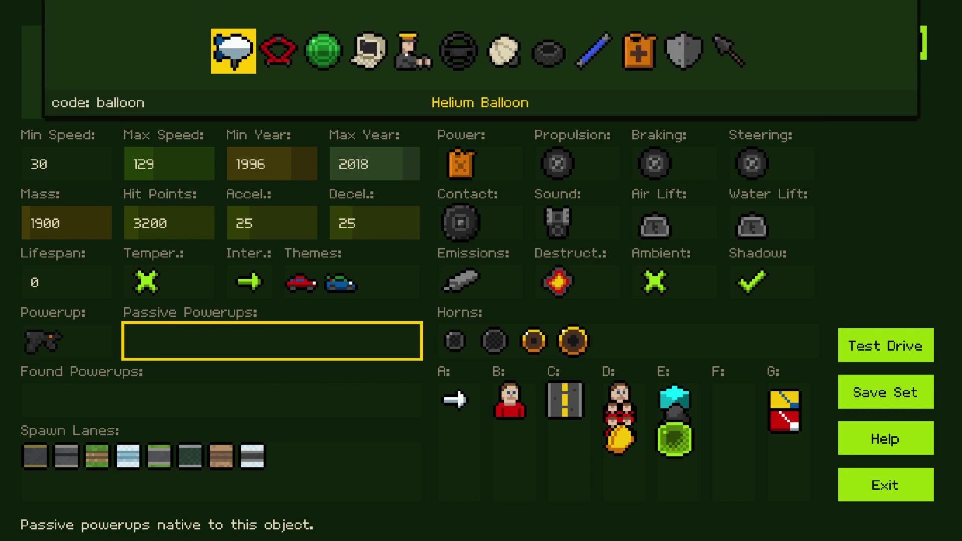
pyautogui.press('Right')
pyautogui.press('Right')
pyautogui.press('Right')
pyautogui.press('Right')
pyautogui.press('Right')
pyautogui.press('Right')
pyautogui.press('Right')
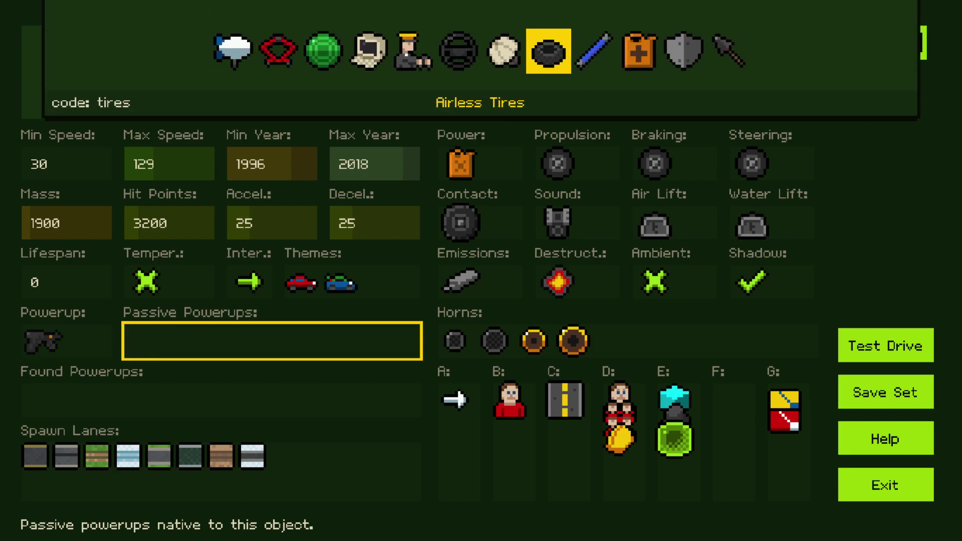
pyautogui.press('Return')
pyautogui.press('Escape')
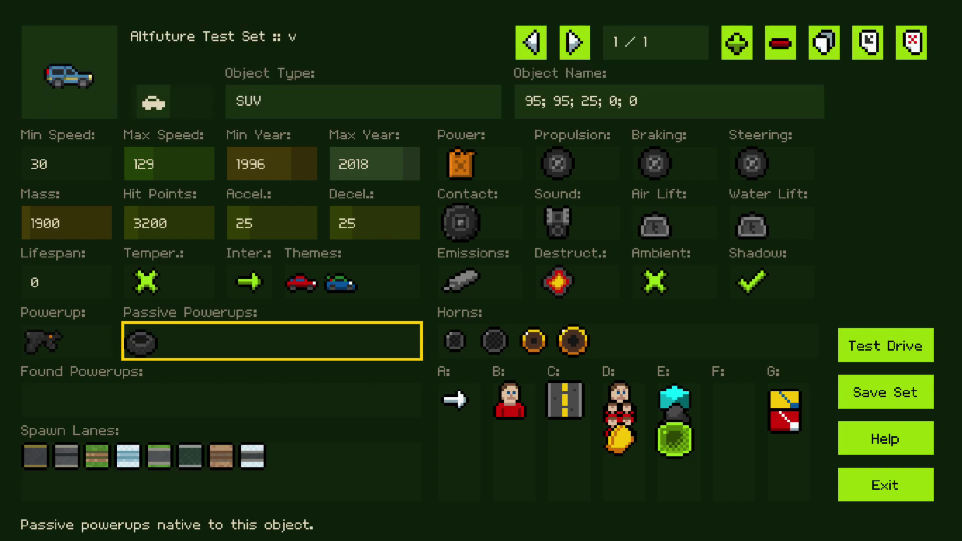
pyautogui.press('Return')
pyautogui.press('Right')
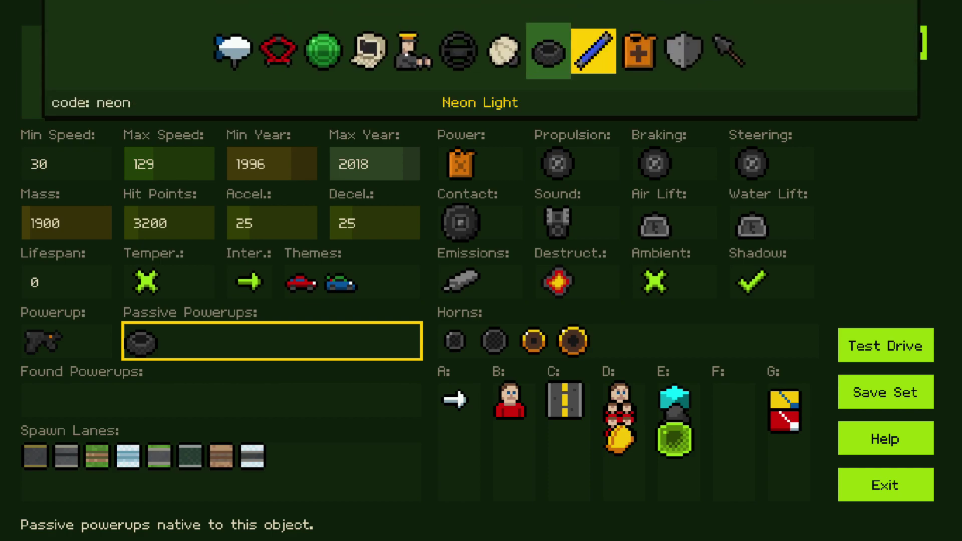
pyautogui.press('Return')
pyautogui.press('Escape')
# Add Grappling Hook and Offroad Wheels as found powerups
pyautogui.press('Down')
pyautogui.press('Return')
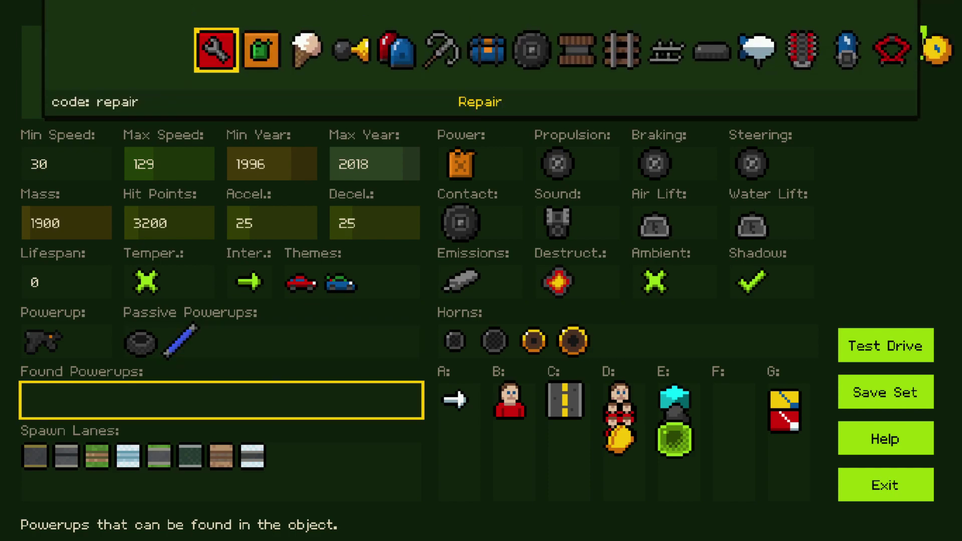
pyautogui.press('Right')
pyautogui.press('Right')
pyautogui.press('Right')
pyautogui.press('Right')
pyautogui.press('Right')
pyautogui.press('Return')
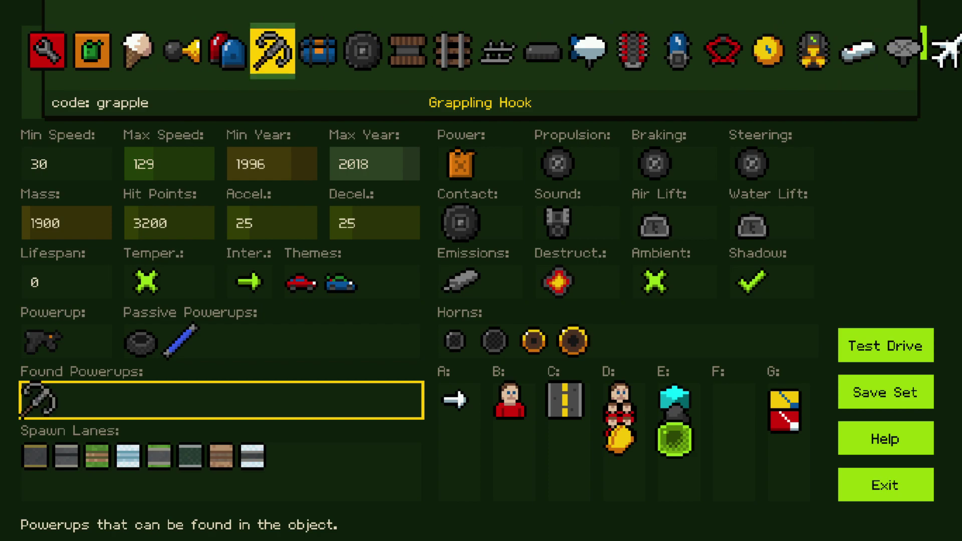
pyautogui.press('Right')
pyautogui.press('Right')
pyautogui.press('Return')
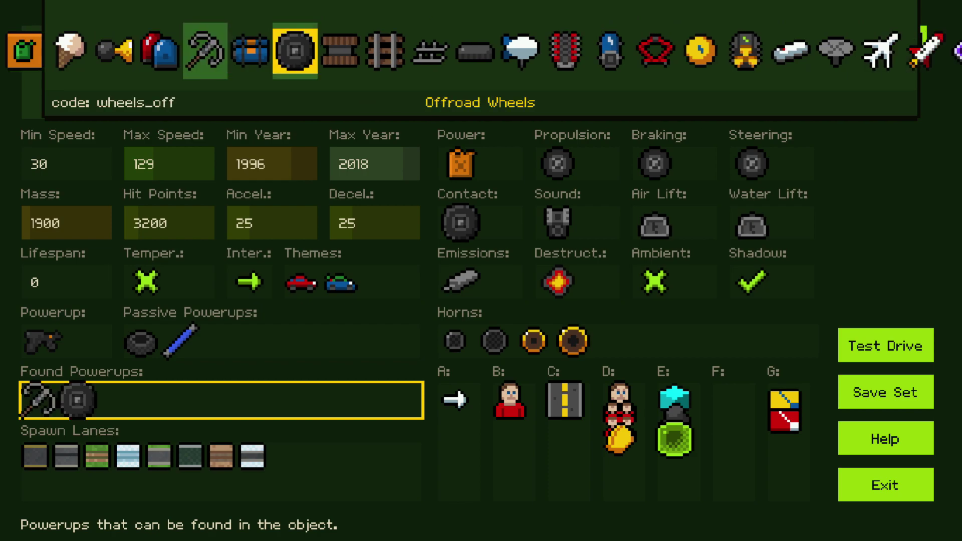
pyautogui.press('Escape')
pyautogui.press('Down')
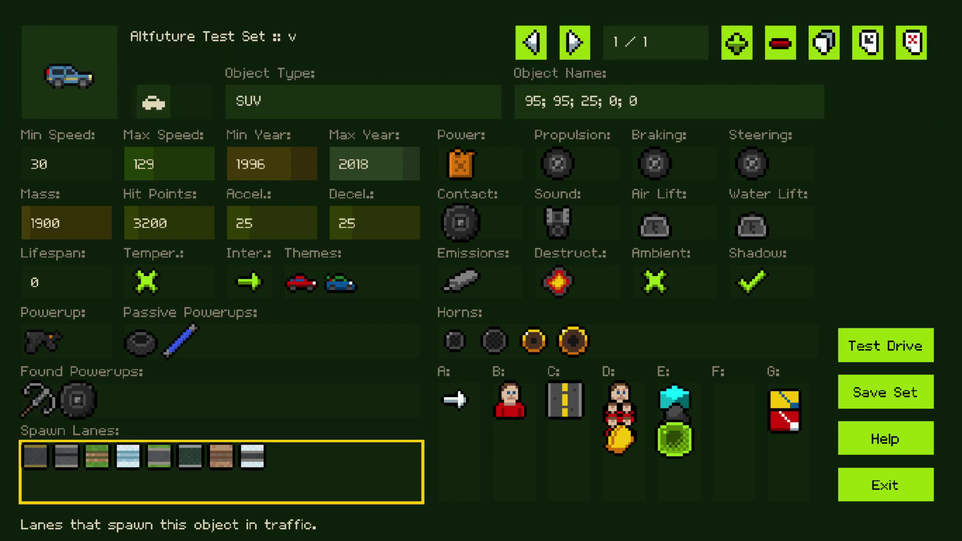
pyautogui.press('Right')
pyautogui.press('Up')
pyautogui.press('Right')
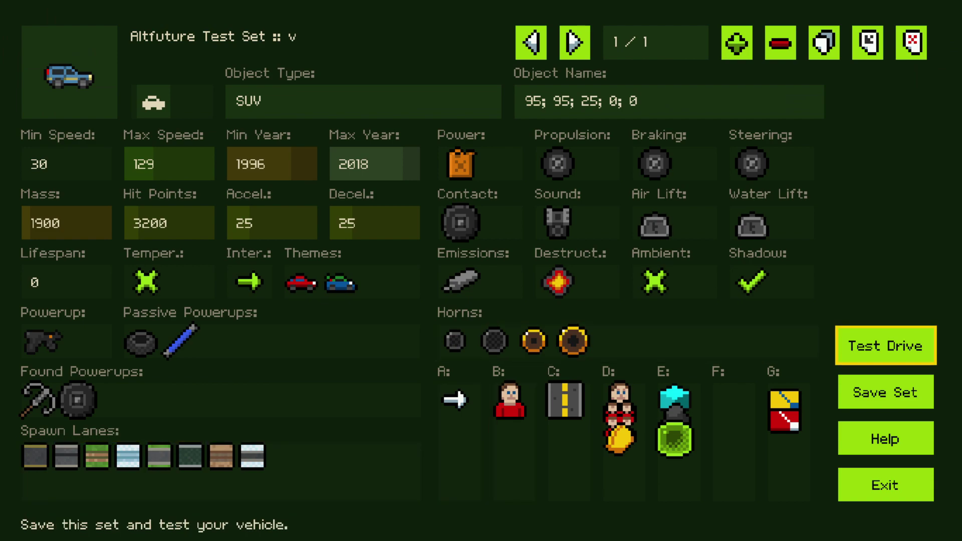
# Test-drive the SUV, swerving between lanes, then exit to the main menu after crashing
pyautogui.press('Return')
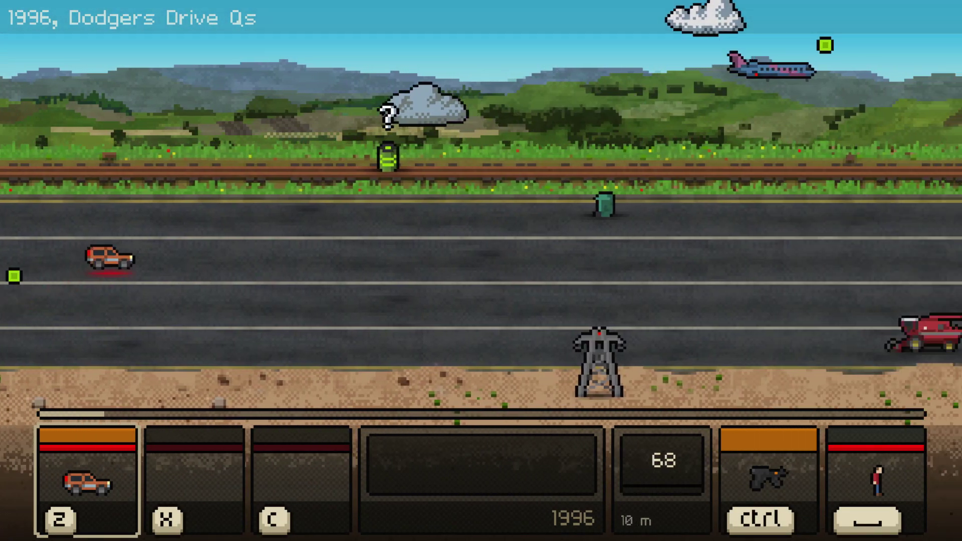
pyautogui.press('Up')
pyautogui.press('Down')
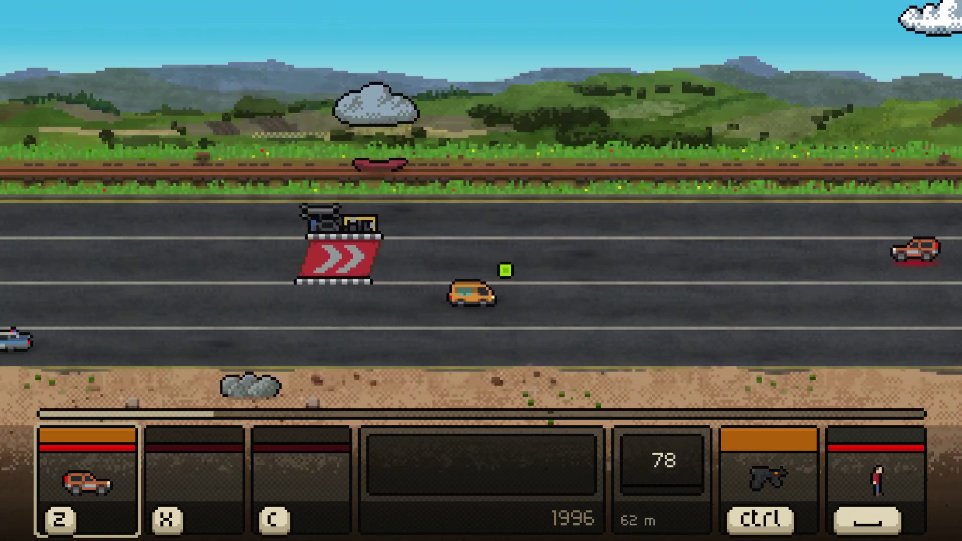
pyautogui.press('Down')
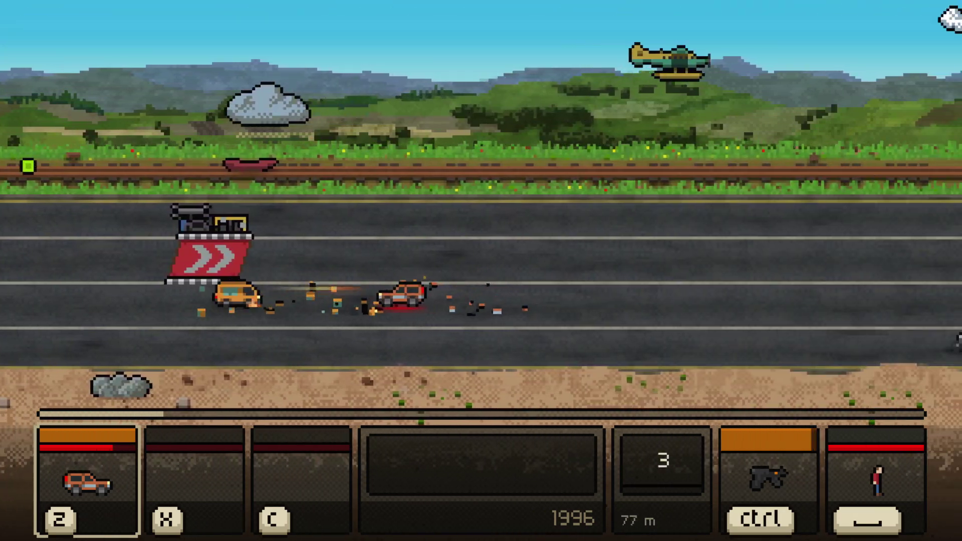
pyautogui.press('Escape')
pyautogui.press('Up')
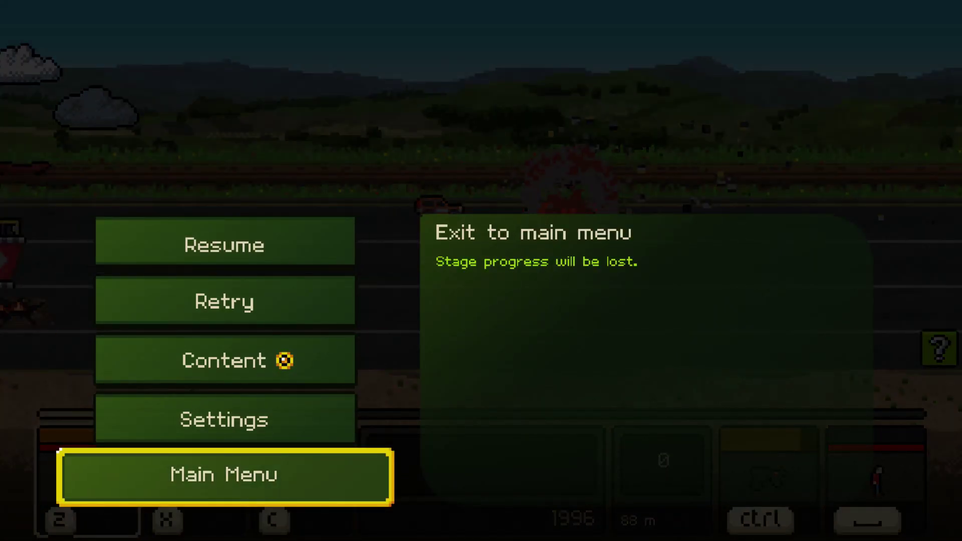
pyautogui.press('Return')
pyautogui.press('Down')
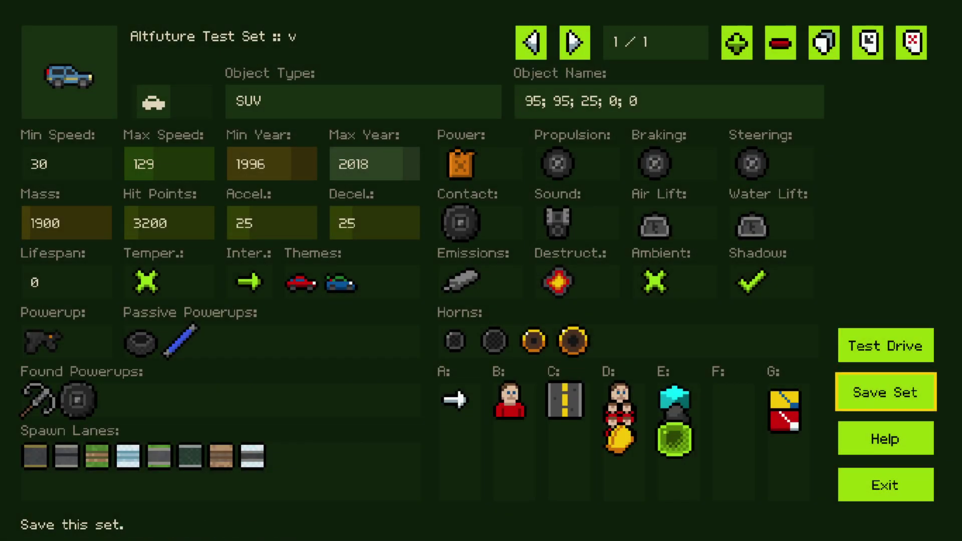
# Open Altfuture Test Set.veh in Notepad2, select the SUV's stat lines, and return to Switchcars
pyautogui.hotkey('alt', 'Tab')
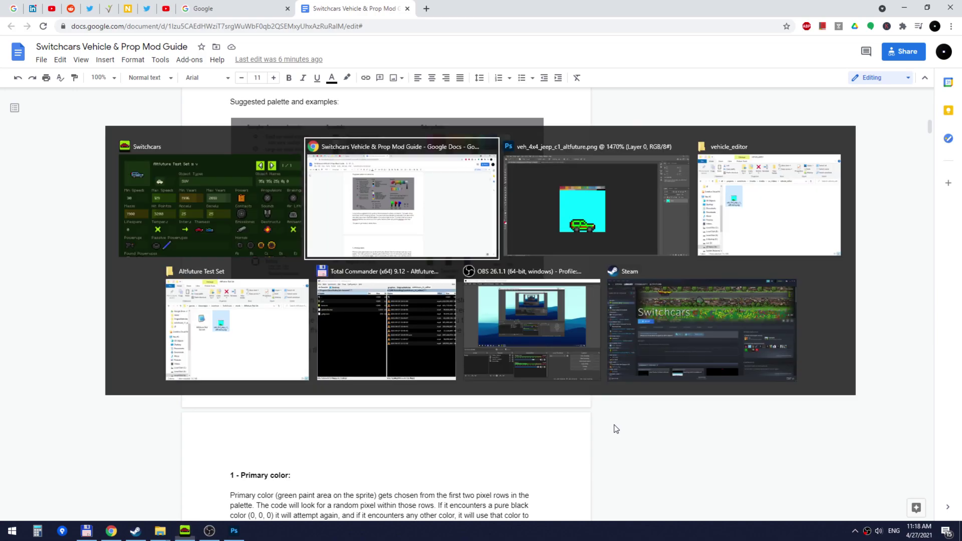
pyautogui.click(305, 315)
pyautogui.click(363, 249)
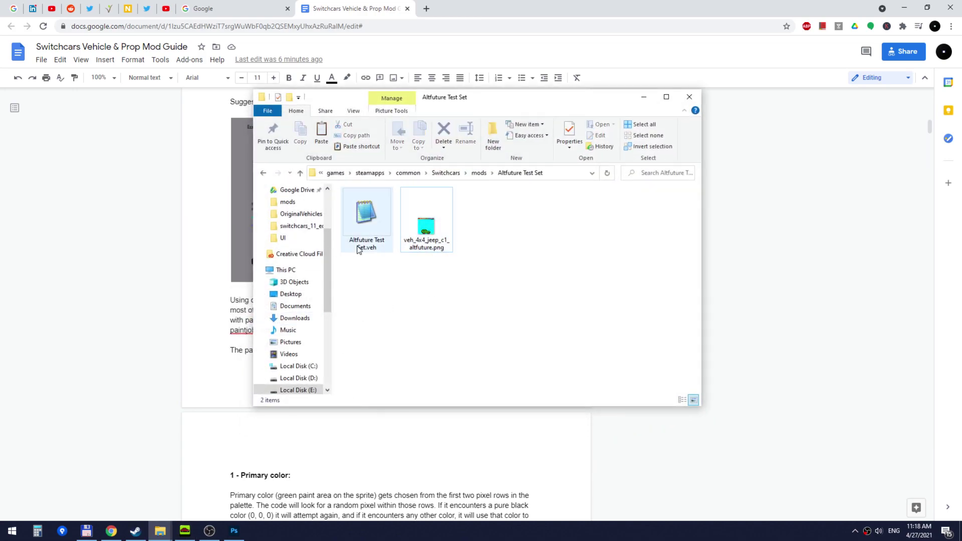
pyautogui.click(363, 250)
pyautogui.doubleClick(359, 214)
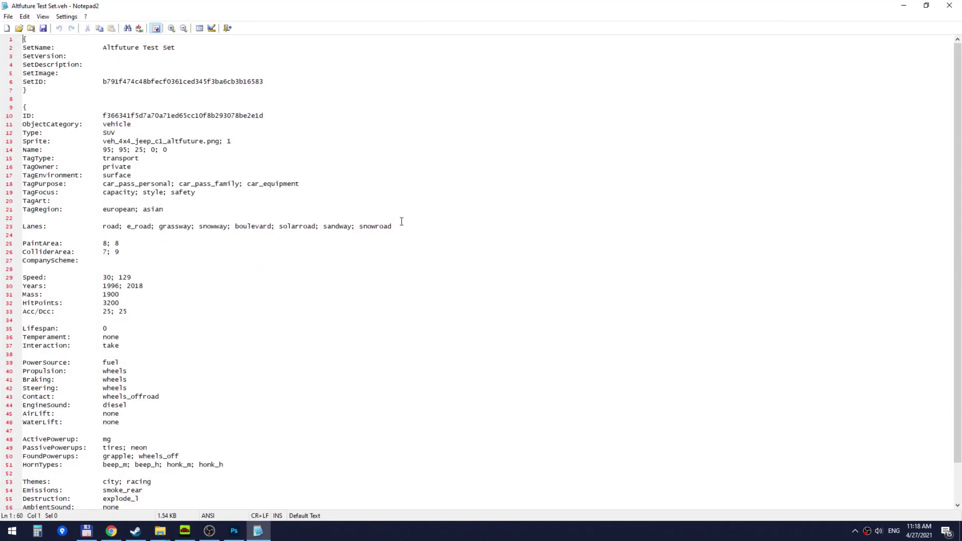
pyautogui.scroll(-2, 62, 75)
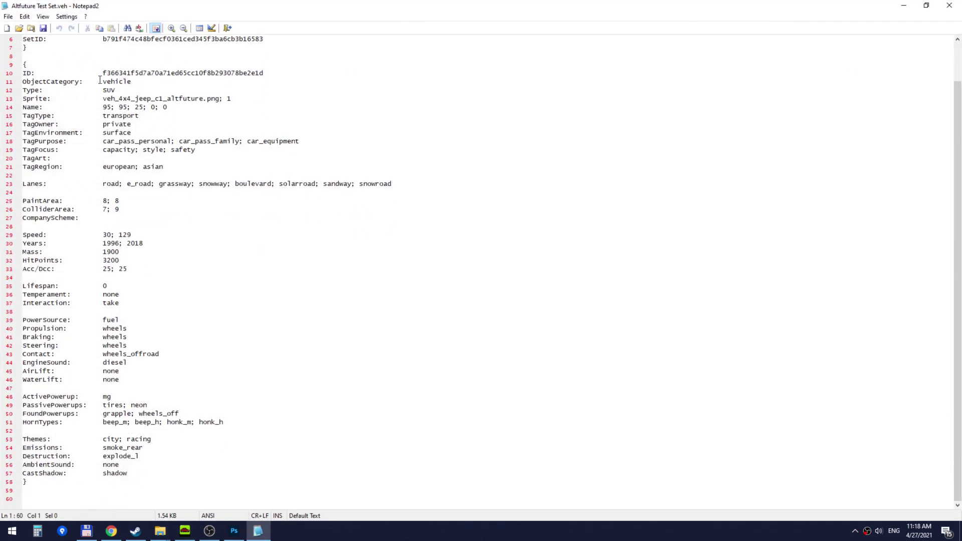
pyautogui.moveTo(99, 234); pyautogui.dragTo(229, 474)
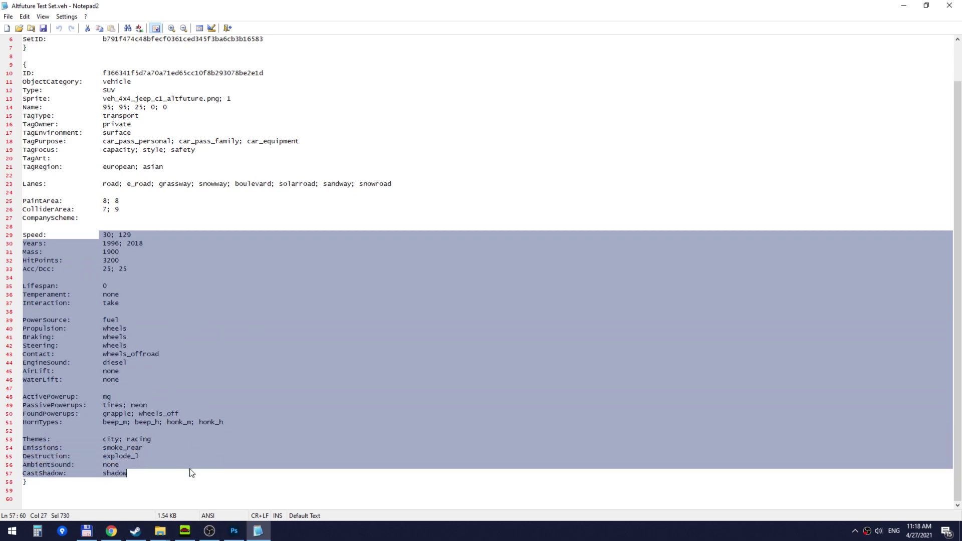
pyautogui.click(185, 530)
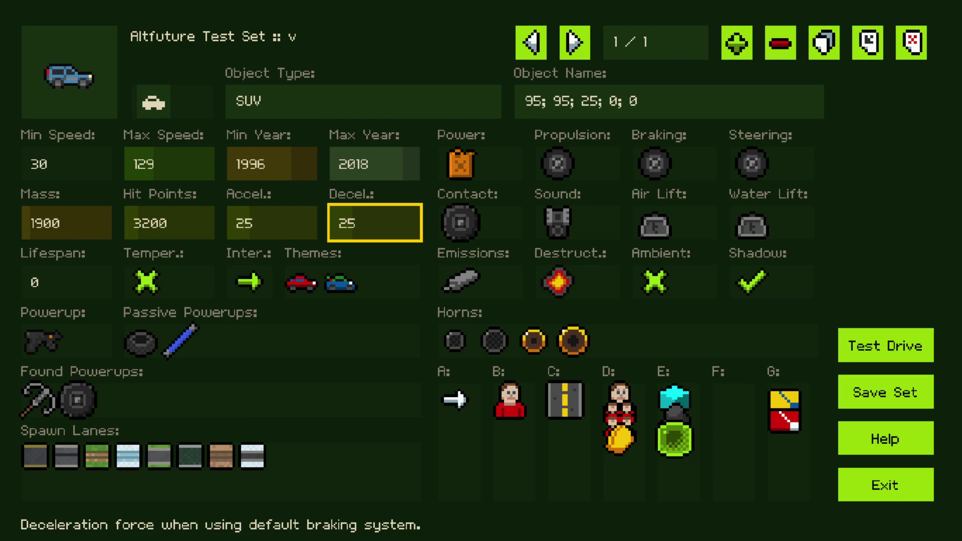
# Load the Default Vehicles set and jump to object 500, the Amphibious Helicopter
pyautogui.press('Escape')
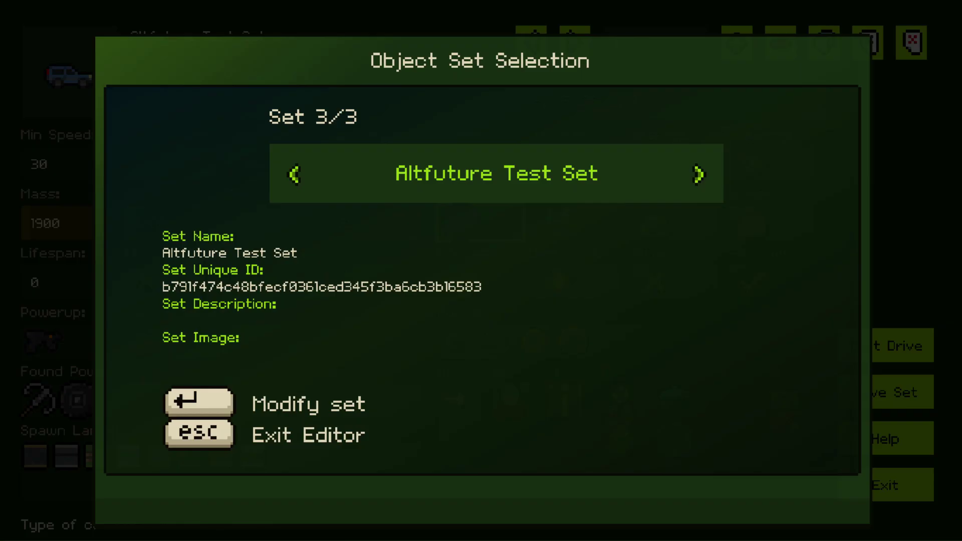
pyautogui.press('Left')
pyautogui.press('Return')
pyautogui.press('Up')
pyautogui.press('Up')
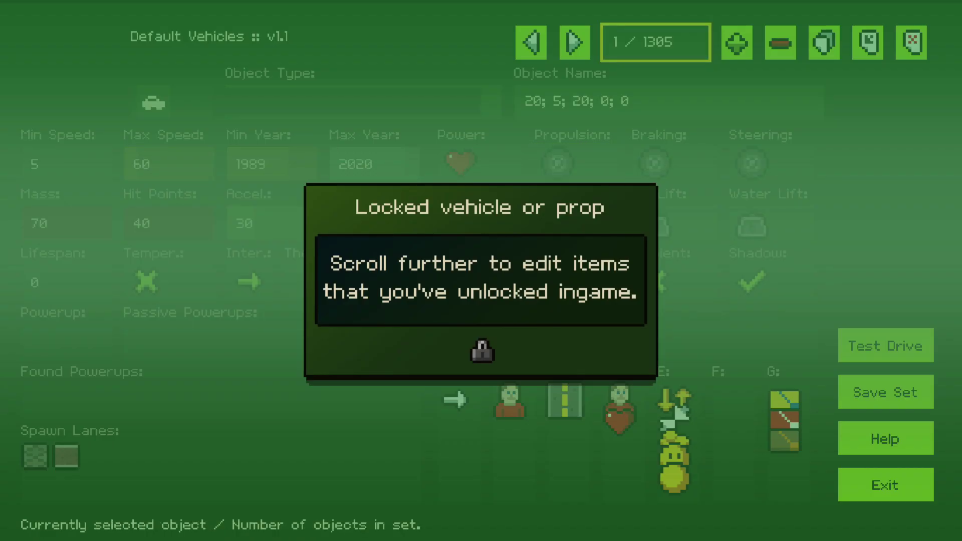
pyautogui.write('500')
pyautogui.press('Return')
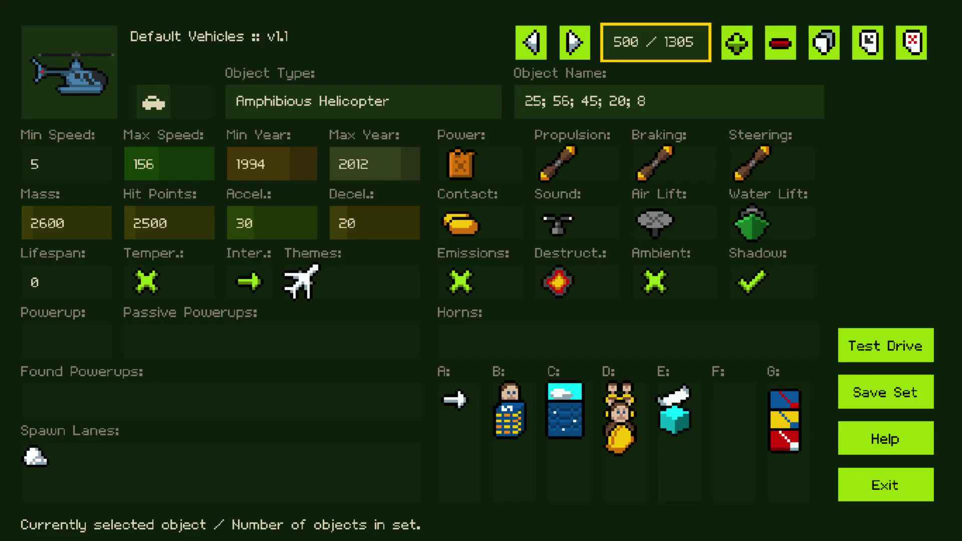
# Copy all of the Amphibious Helicopter's data
pyautogui.press('Down')
pyautogui.press('Left')
pyautogui.press('Right')
pyautogui.press('Up')
pyautogui.press('Right')
pyautogui.press('Right')
pyautogui.press('Right')
pyautogui.press('Down')
pyautogui.press('Left')
pyautogui.press('Down')
pyautogui.press('Escape')
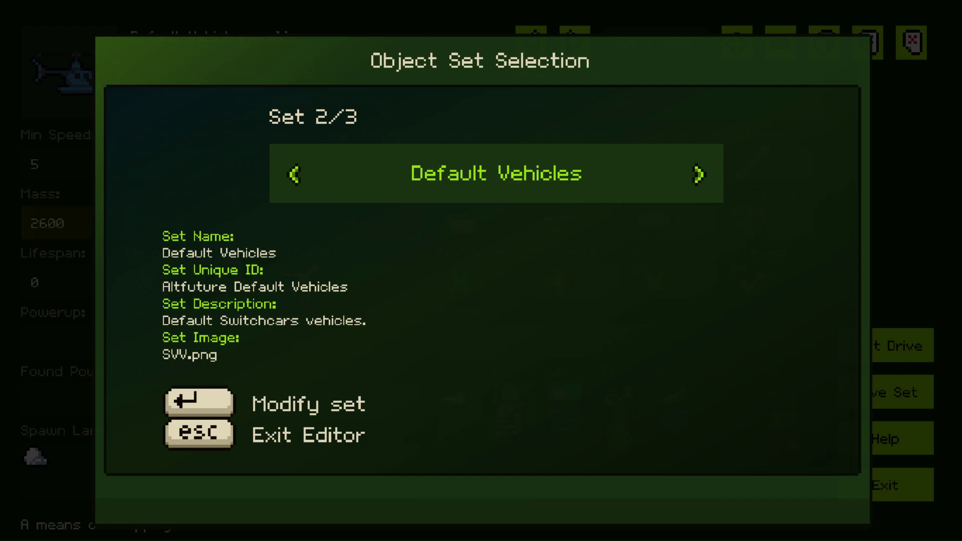
# Add a new object to the Altfuture Test Set and paste the helicopter's data into it
pyautogui.press('Right')
pyautogui.press('Return')
pyautogui.press('Left')
pyautogui.press('Up')
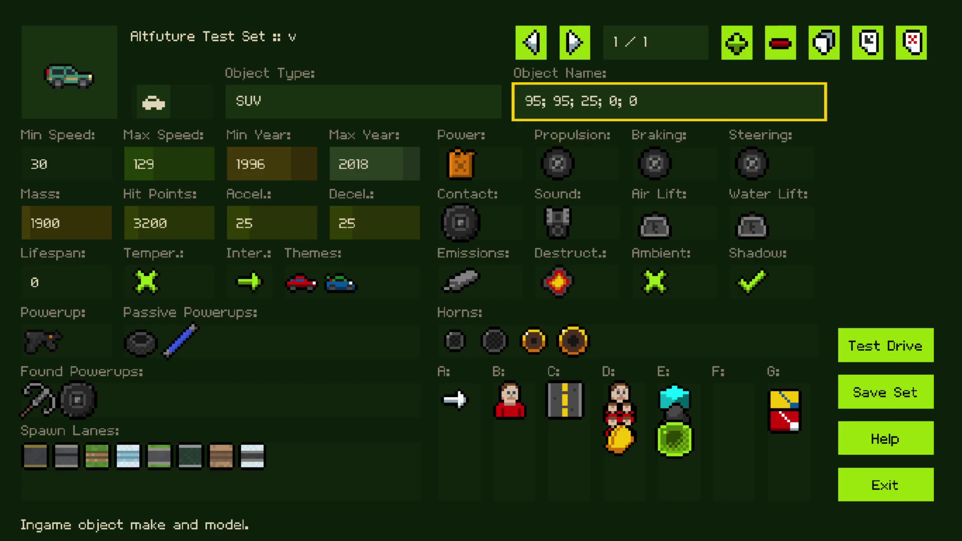
pyautogui.press('Up')
pyautogui.press('Right')
pyautogui.press('Return')
pyautogui.press('Down')
pyautogui.press('Right')
pyautogui.press('Up')
pyautogui.press('Right')
pyautogui.press('Right')
pyautogui.press('Return')
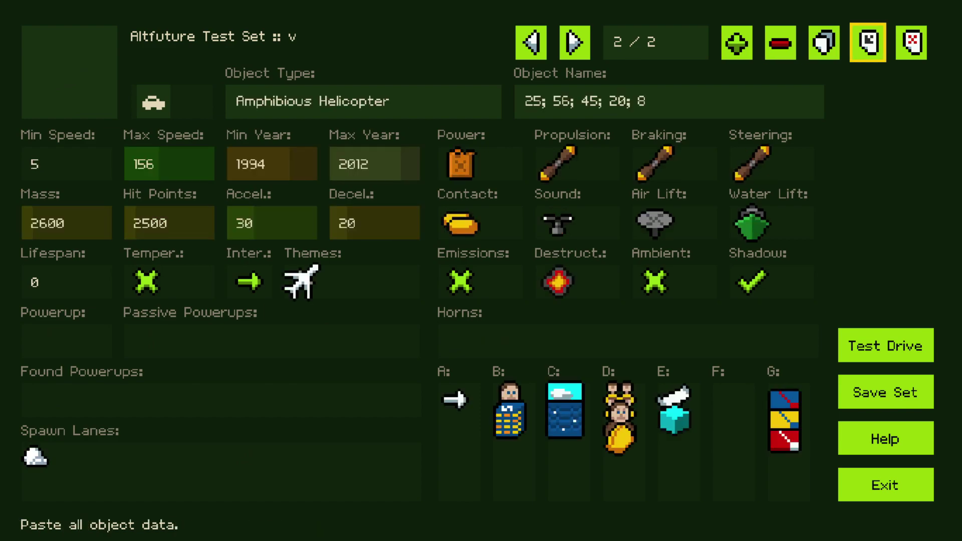
pyautogui.press('Down')
pyautogui.press('Down')
# Check the new object's sprite chooser, leaving the sprite unchanged
pyautogui.press('Left')
pyautogui.press('Left')
pyautogui.press('Up')
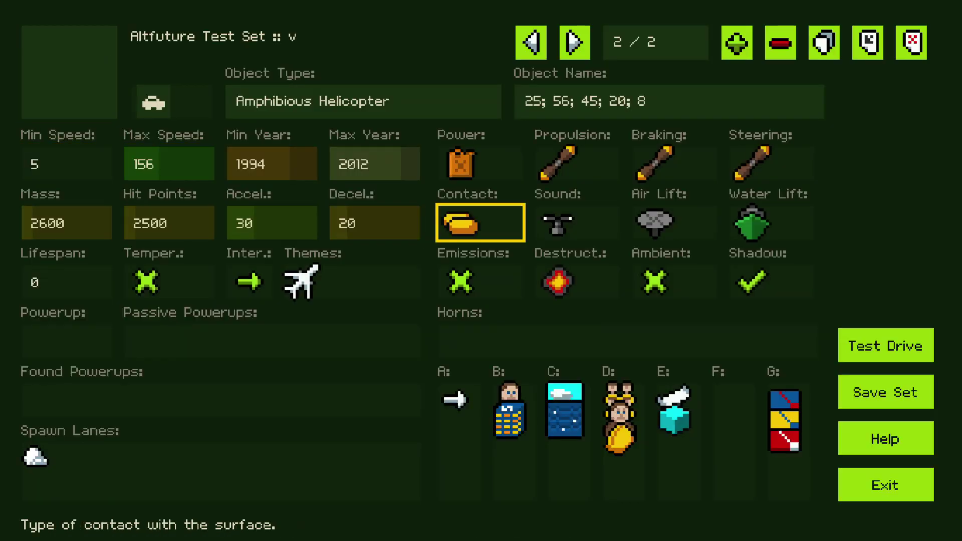
pyautogui.press('Down')
pyautogui.press('Down')
pyautogui.press('Down')
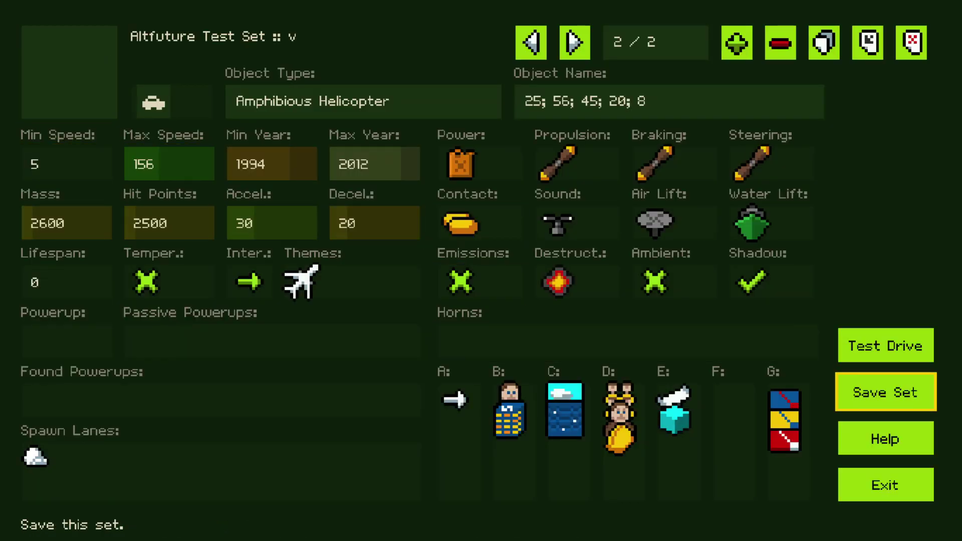
pyautogui.hotkey('alt', 'Tab')
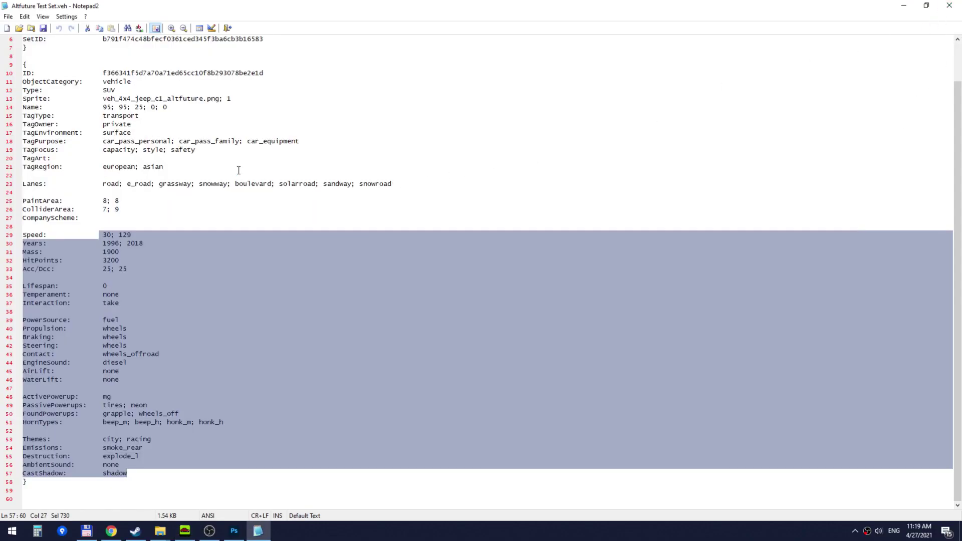
# Reopen Altfuture Test Set.veh in Notepad2 and select the Amphibious Helicopter entry
pyautogui.click(950, 6)
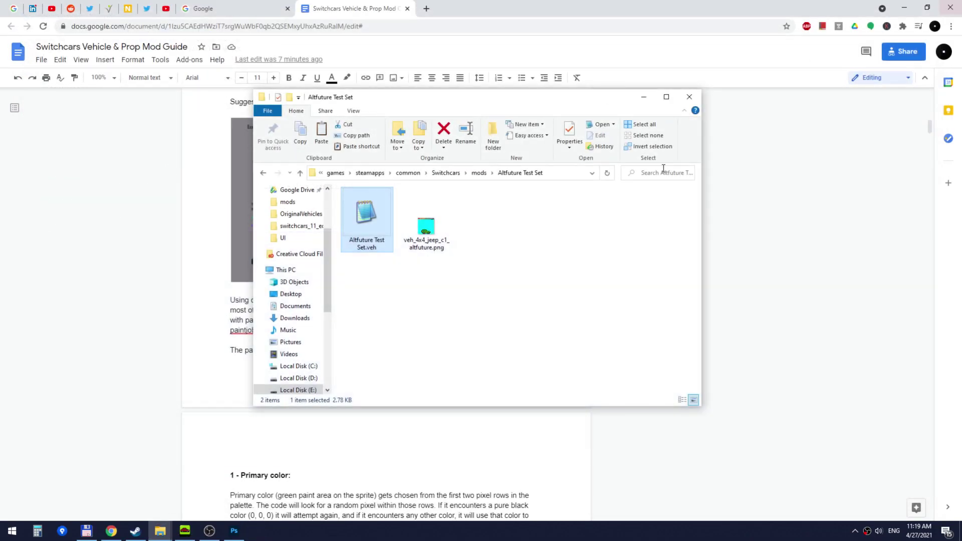
pyautogui.doubleClick(369, 230)
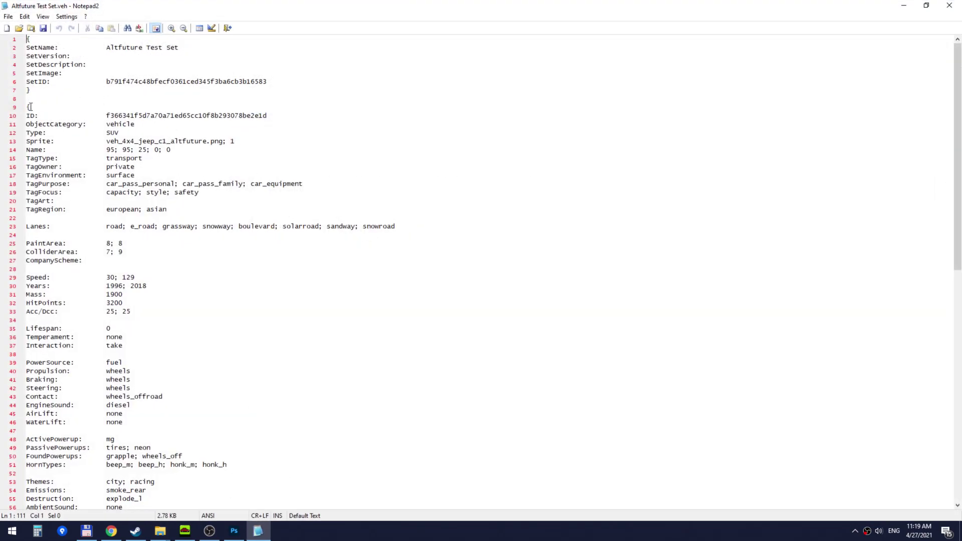
pyautogui.scroll(-4, 34, 116)
pyautogui.scroll(3, 38, 80)
pyautogui.moveTo(28, 82); pyautogui.dragTo(129, 495)
pyautogui.scroll(-17, 131, 243)
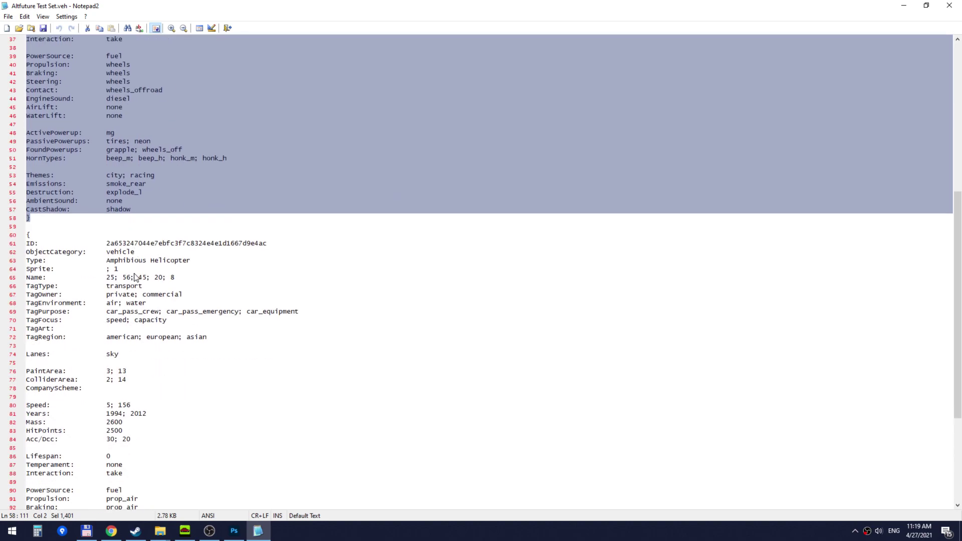
pyautogui.moveTo(28, 64); pyautogui.dragTo(29, 482)
# Look over both the SUV and helicopter entries, then close Notepad2
pyautogui.scroll(19, 206, 181)
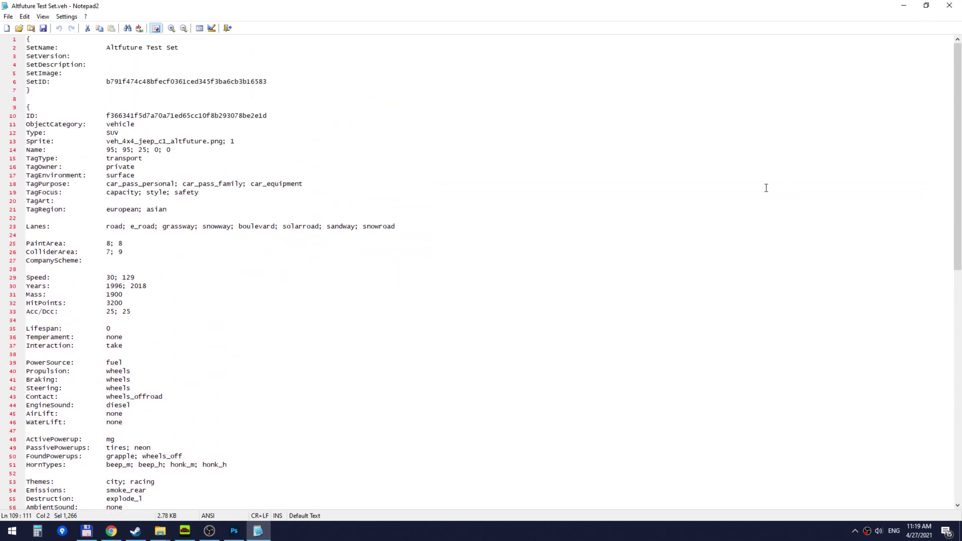
pyautogui.scroll(-6, 333, 197)
pyautogui.click(90, 108)
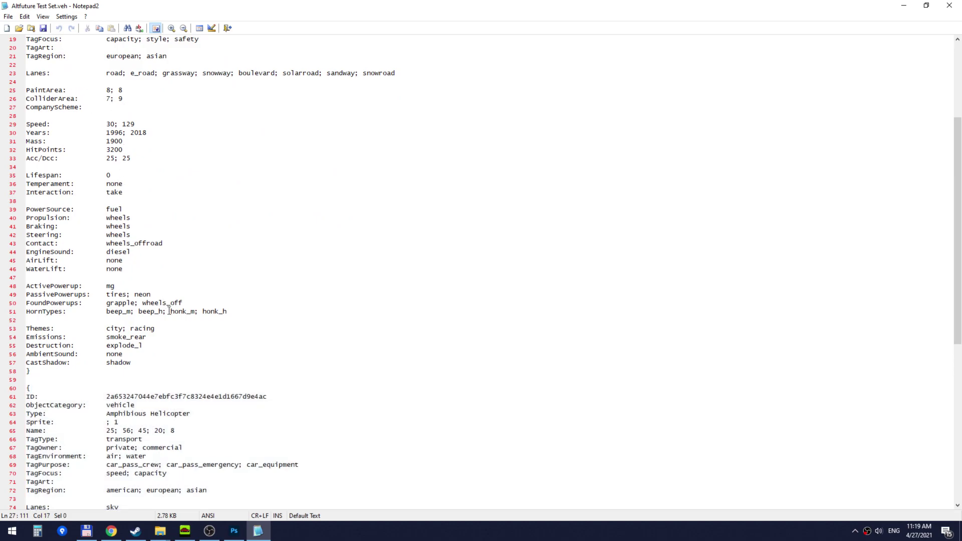
pyautogui.scroll(-2, 141, 389)
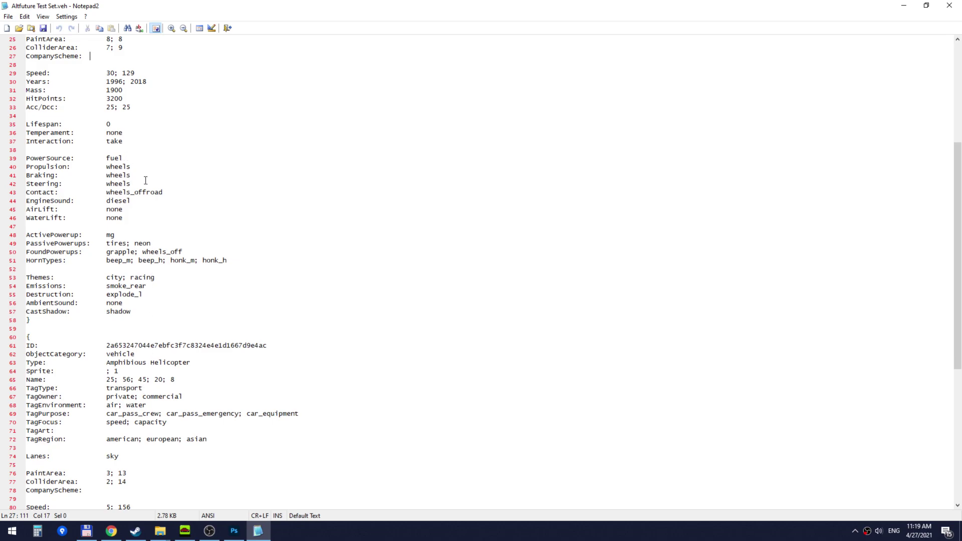
pyautogui.scroll(-4, 144, 275)
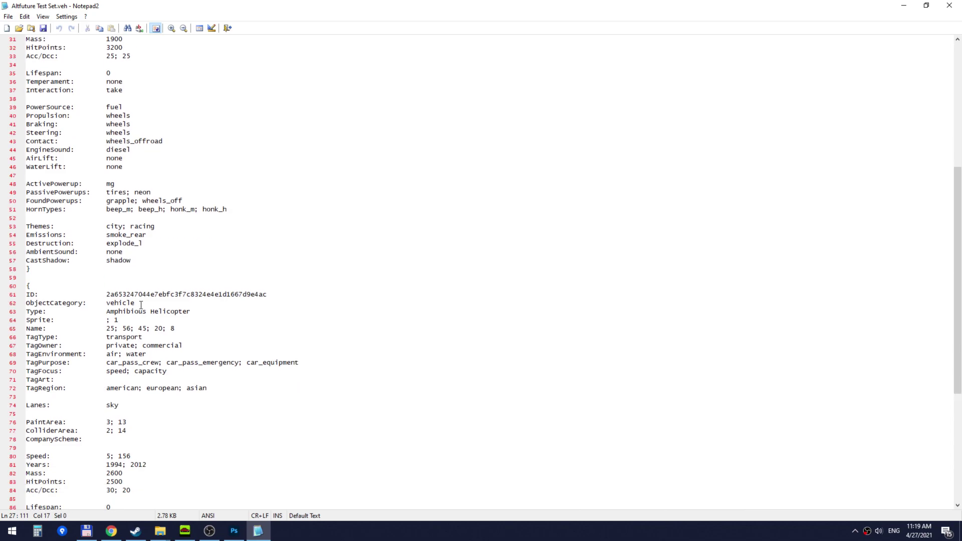
pyautogui.click(949, 5)
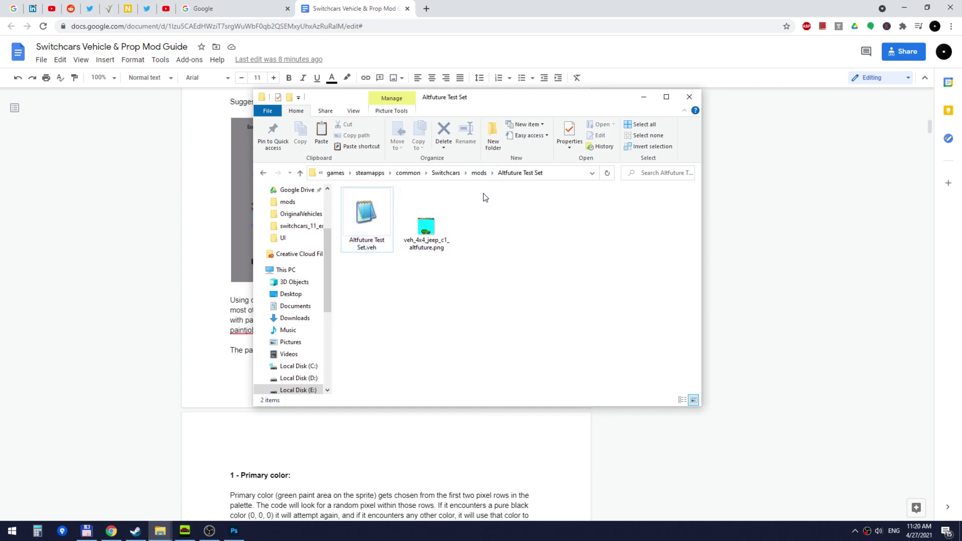
# Pack the Altfuture Test Set folder into a 7z archive, Altfuture Test Set.7z, in mods
pyautogui.click(478, 173)
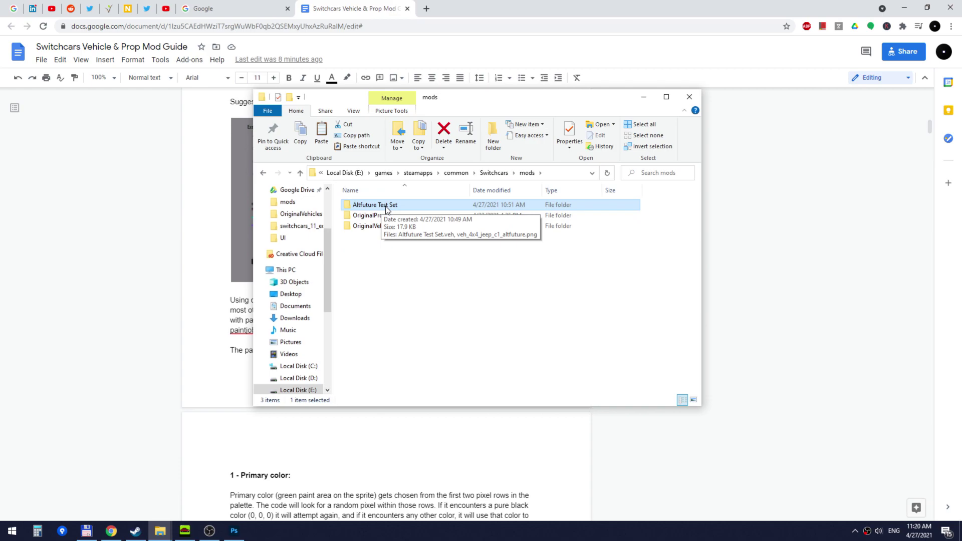
pyautogui.doubleClick(378, 204)
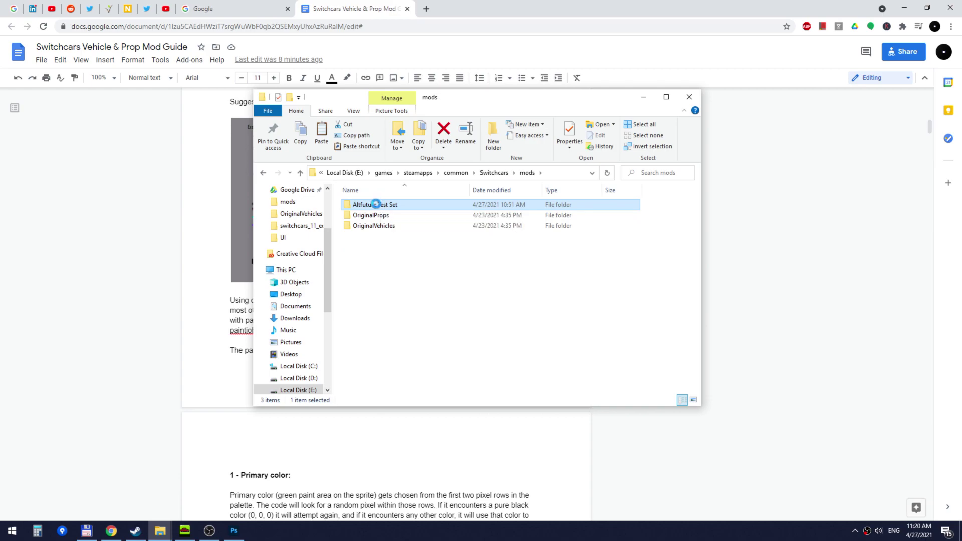
pyautogui.rightClick(376, 205)
pyautogui.moveTo(403, 320)
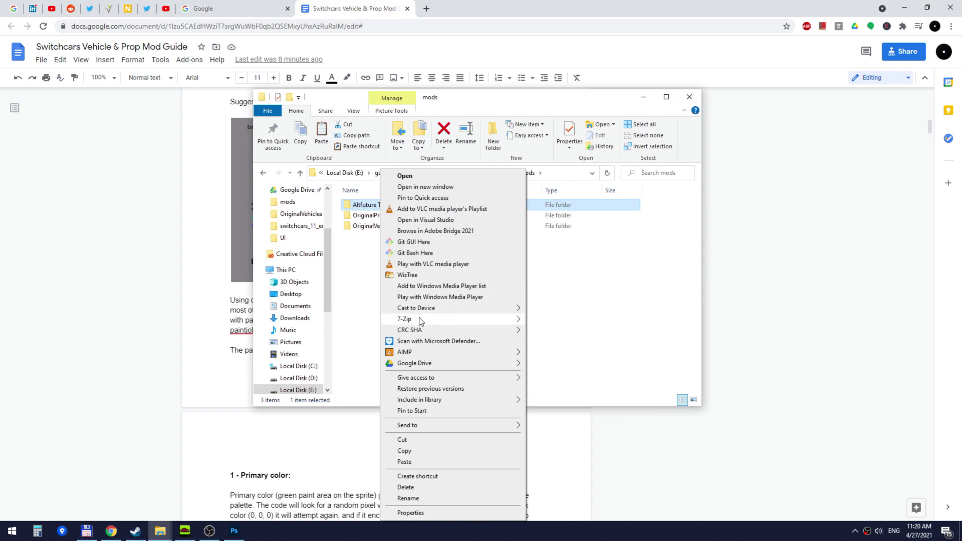
pyautogui.click(561, 320)
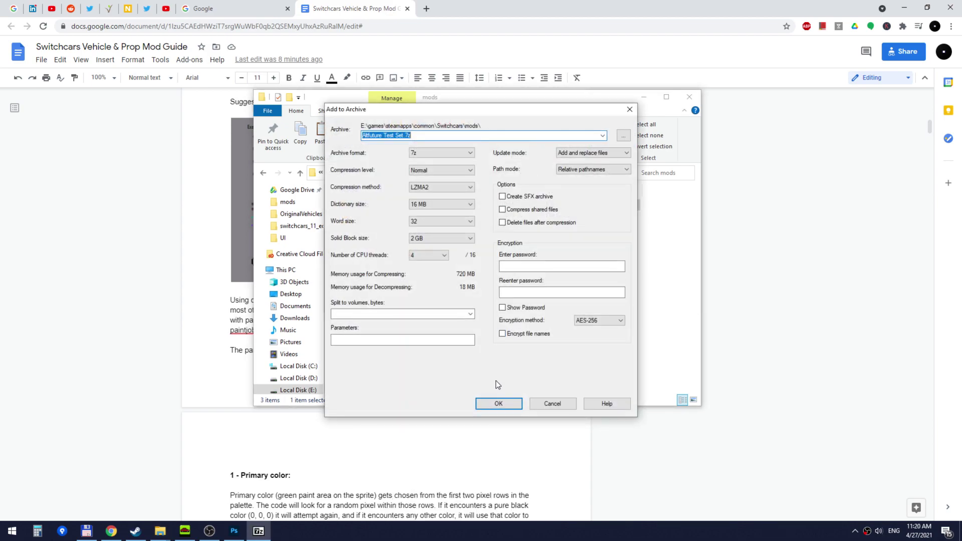
pyautogui.click(498, 398)
pyautogui.click(368, 239)
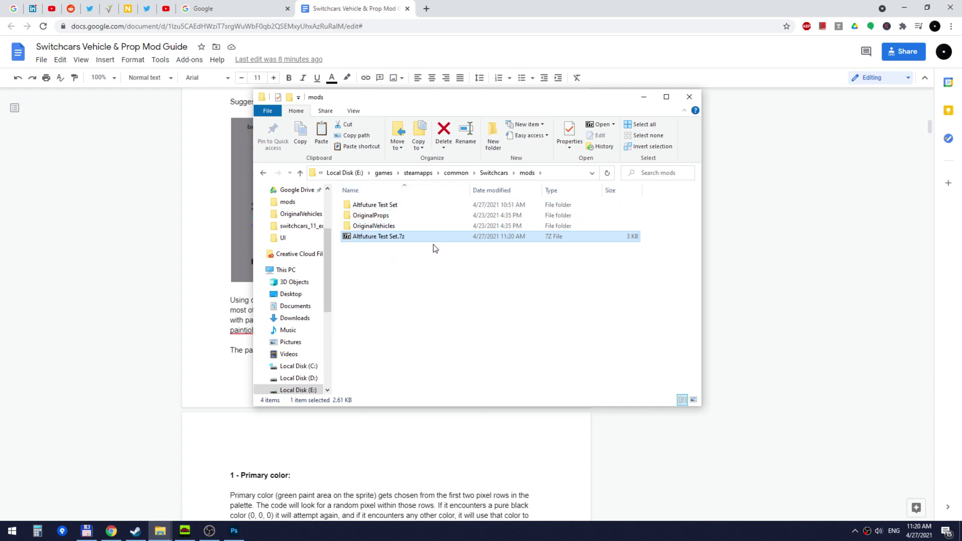
# Delete the original Altfuture Test Set folder from the mods folder
pyautogui.click(412, 210)
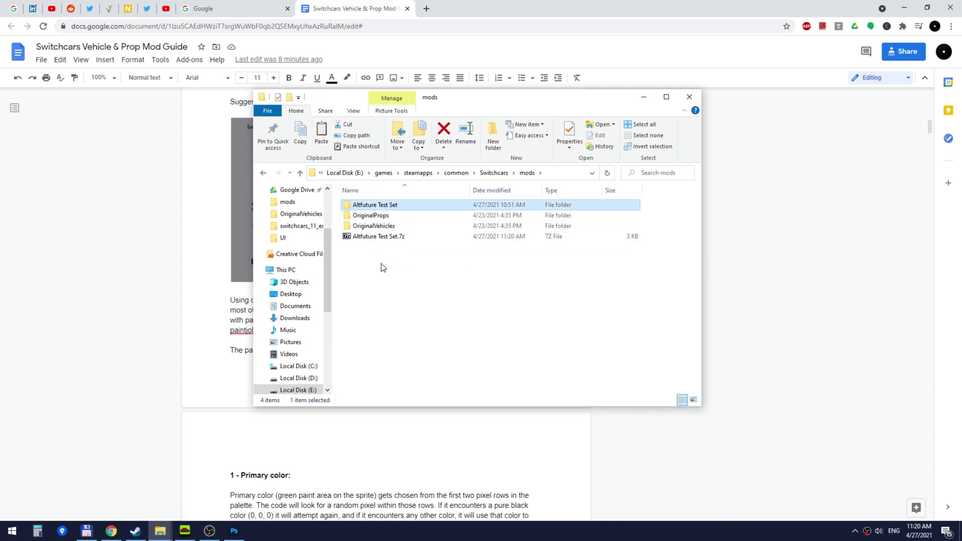
pyautogui.press('Delete')
pyautogui.press('Return')
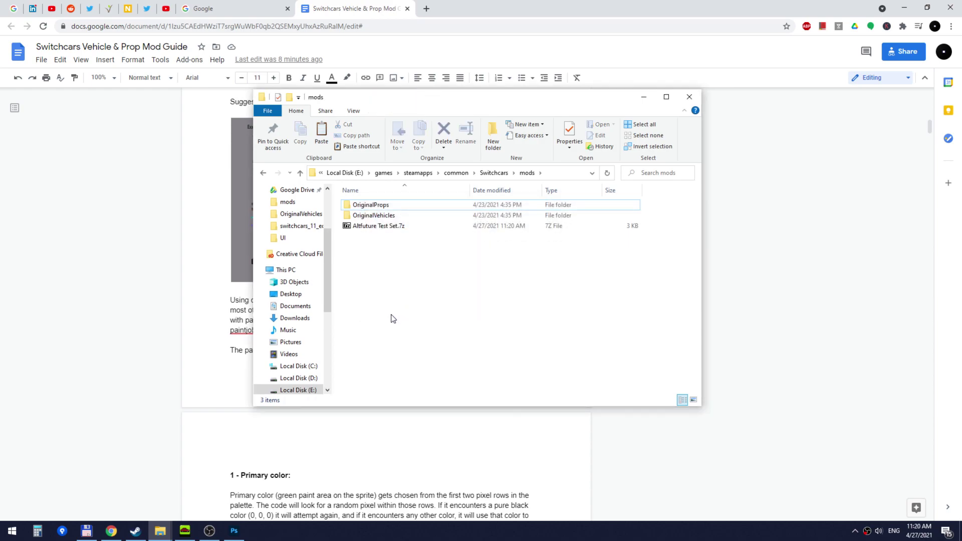
pyautogui.click(184, 531)
pyautogui.press('Return')
pyautogui.hotkey('alt', 'Tab')
# Open Altfuture Test Set.7z in 7-Zip and extract its folder back into mods
pyautogui.click(390, 228)
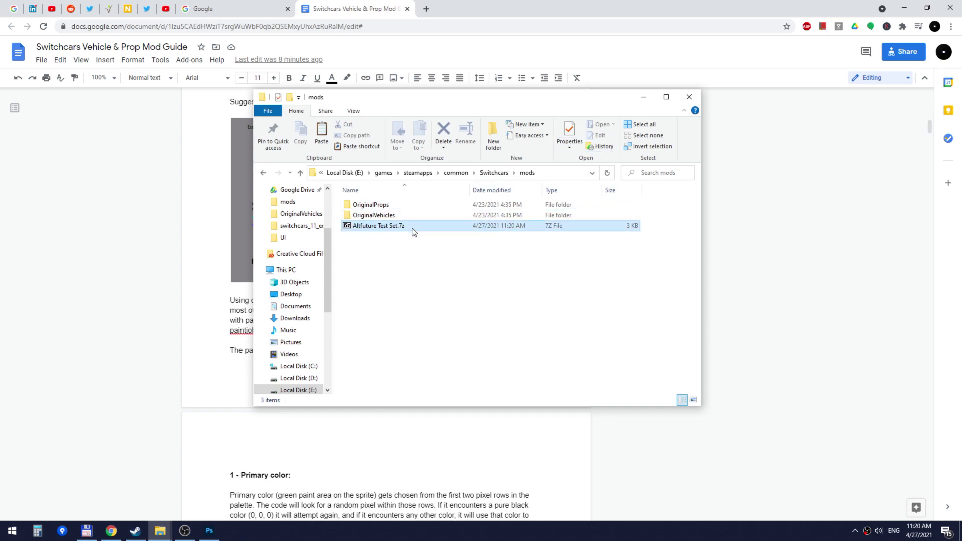
pyautogui.doubleClick(383, 226)
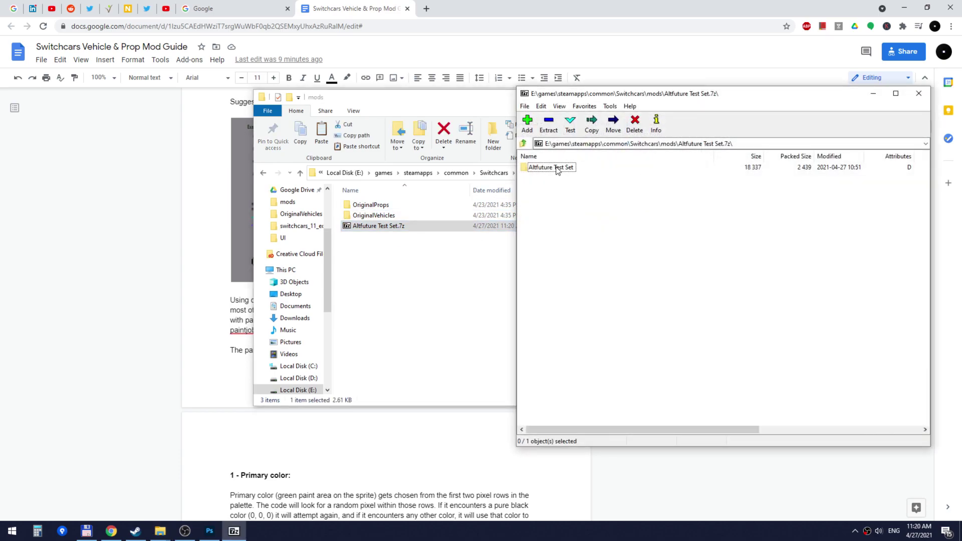
pyautogui.moveTo(557, 170); pyautogui.dragTo(403, 283)
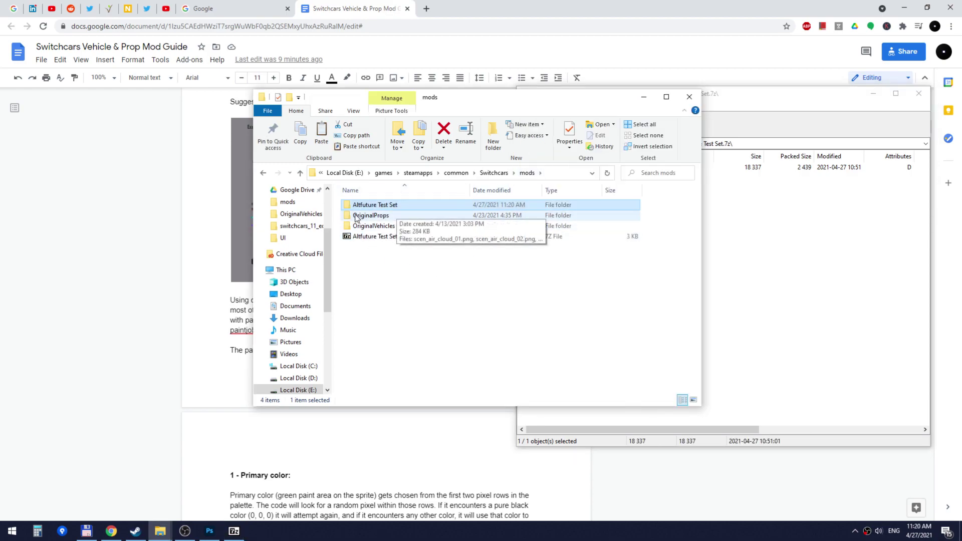
# Launch Switchcars from the Steam library and open the Content browser
pyautogui.click(135, 531)
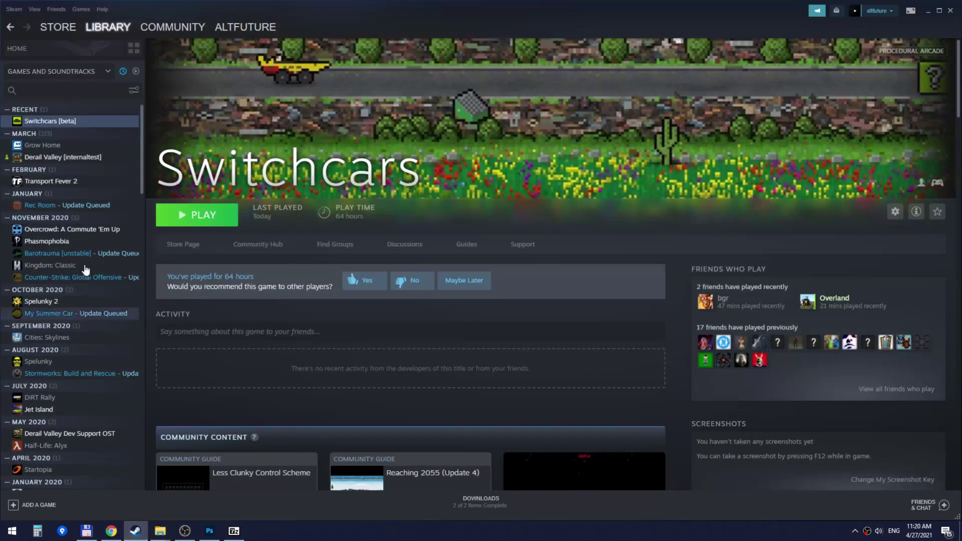
pyautogui.click(197, 214)
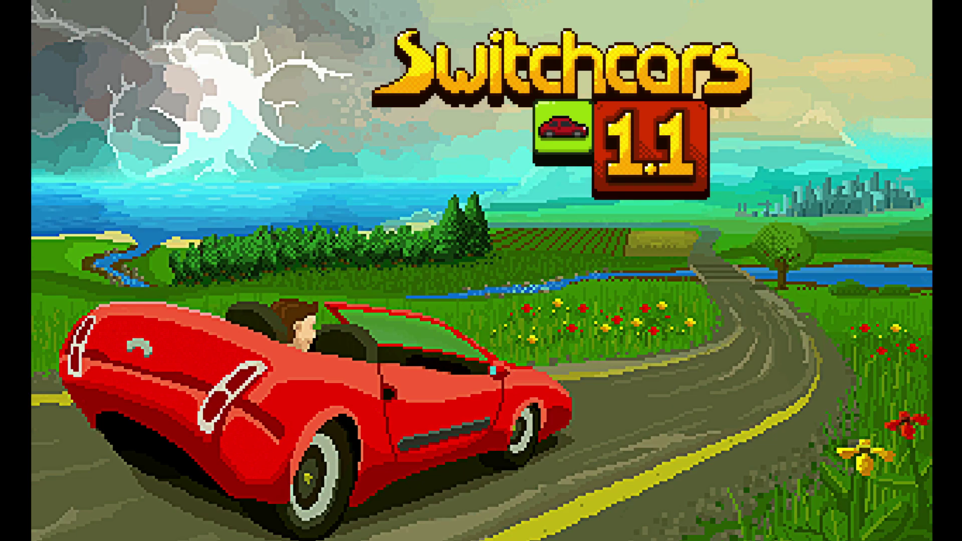
pyautogui.press('Down')
pyautogui.press('Return')
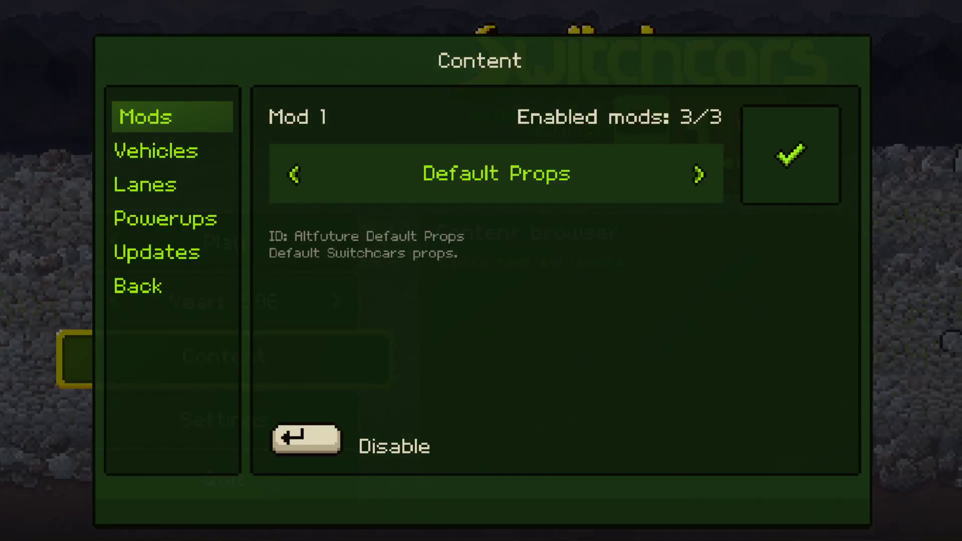
# Disable and re-enable the Altfuture Test Set mod (3/3 enabled), then leave the Content browser
pyautogui.press('Left')
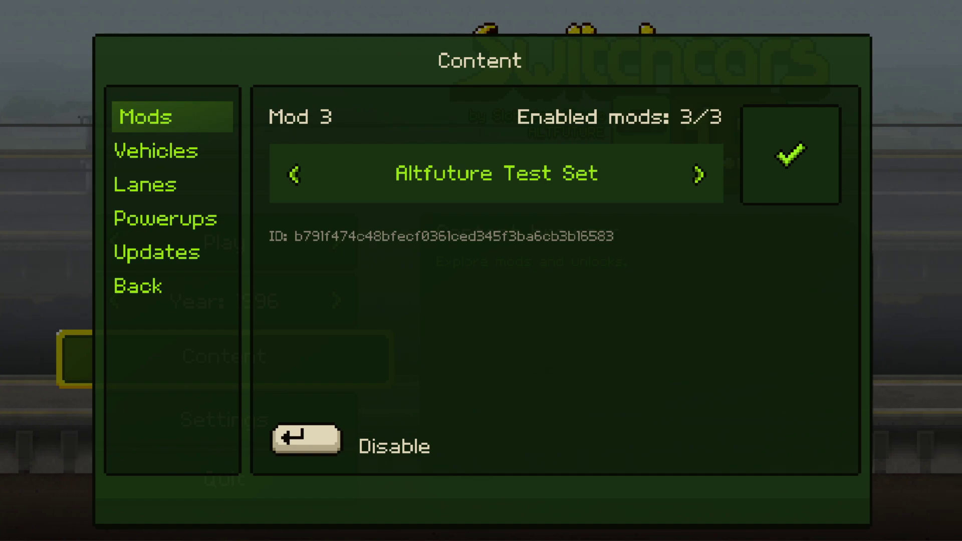
pyautogui.press('Return')
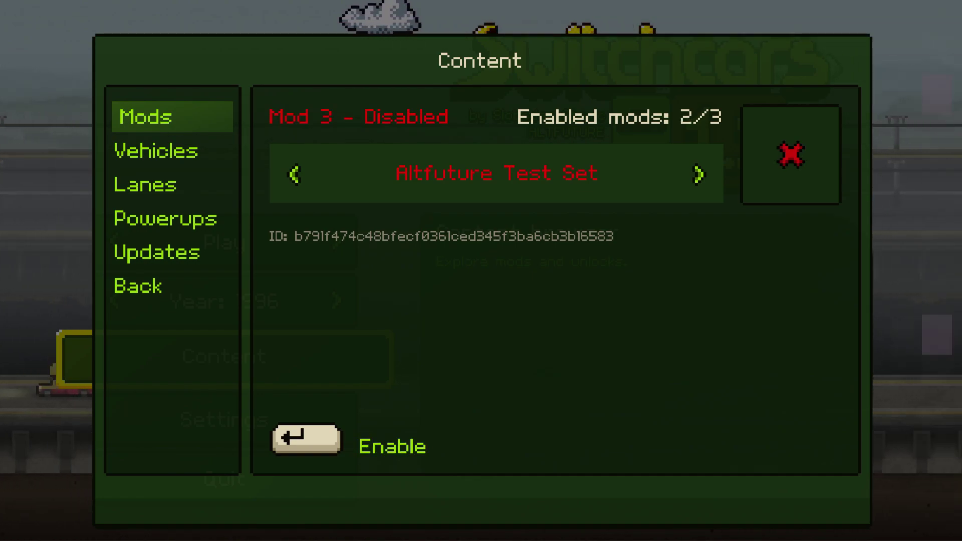
pyautogui.press('Return')
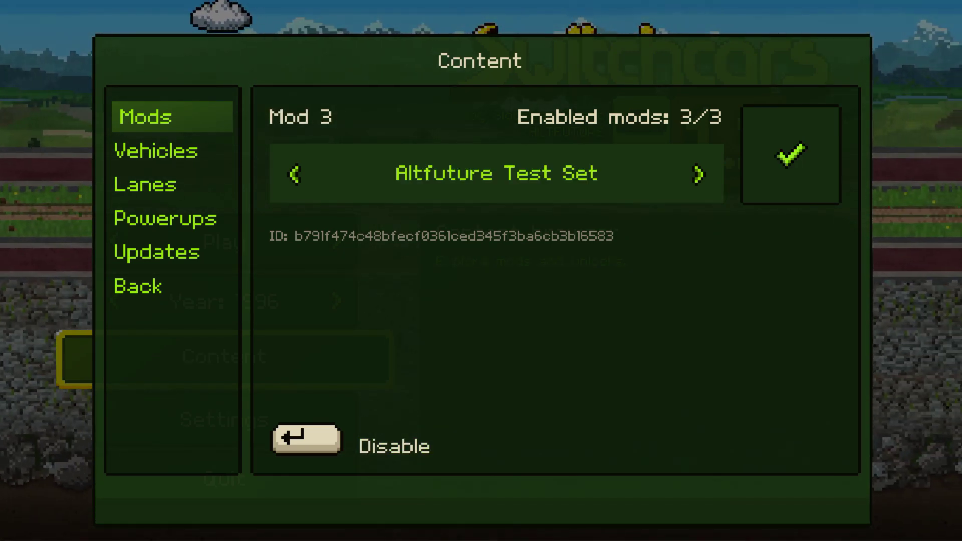
pyautogui.press('Escape')
pyautogui.press('Return')
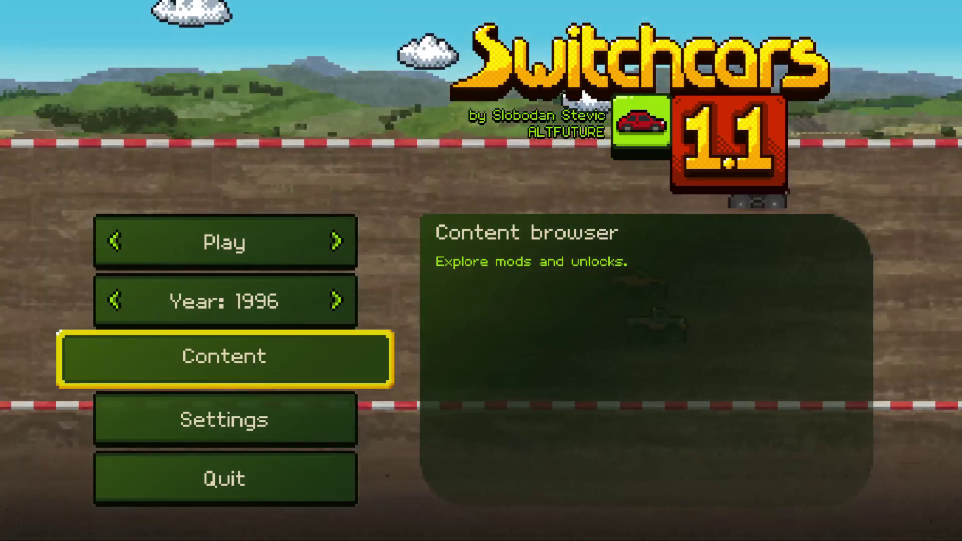
# Switch the play mode to Create and open the editor on the Default Props set
pyautogui.press('Up')
pyautogui.press('Up')
pyautogui.press('Left')
pyautogui.press('Left')
pyautogui.press('Left')
pyautogui.press('Return')
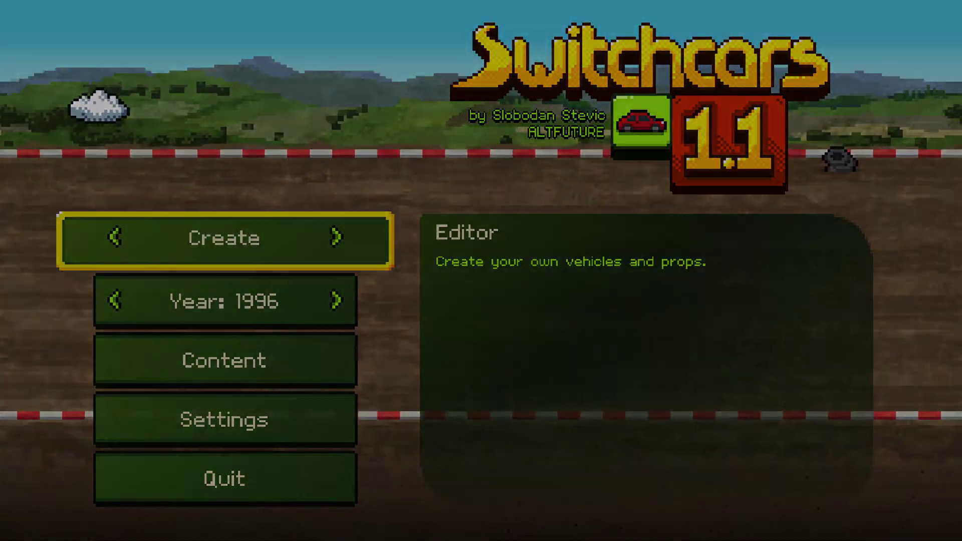
pyautogui.press('Left')
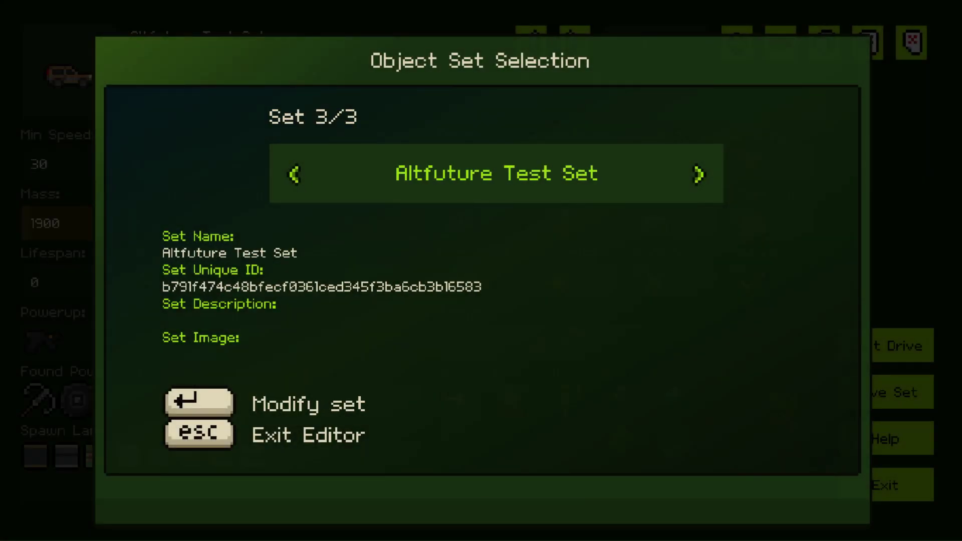
pyautogui.press('Left')
pyautogui.press('Left')
pyautogui.press('Return')
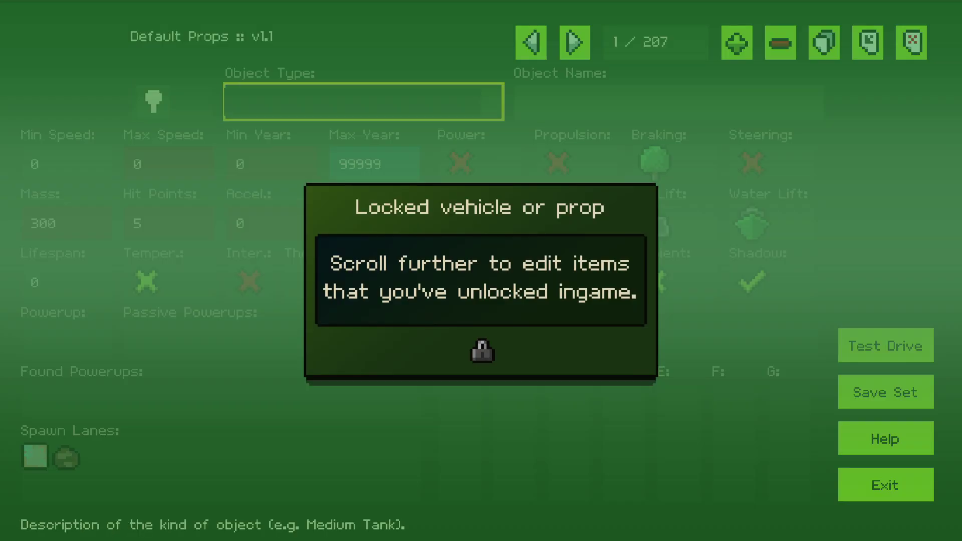
# Step through the props to object 72 of 207, the Explosive Barrel
pyautogui.press('Up')
pyautogui.press('Return')
pyautogui.press('Return')
pyautogui.press('Return')
pyautogui.press('Return')
pyautogui.press('Return')
pyautogui.press('Return')
pyautogui.press('Return')
pyautogui.press('Return')
pyautogui.press('Return')
pyautogui.press('Return')
pyautogui.press('Return')
pyautogui.press('Return')
pyautogui.press('Return')
pyautogui.press('Return')
pyautogui.press('Return')
pyautogui.press('Return')
pyautogui.press('Return')
pyautogui.press('Return')
pyautogui.press('Return')
pyautogui.press('Return')
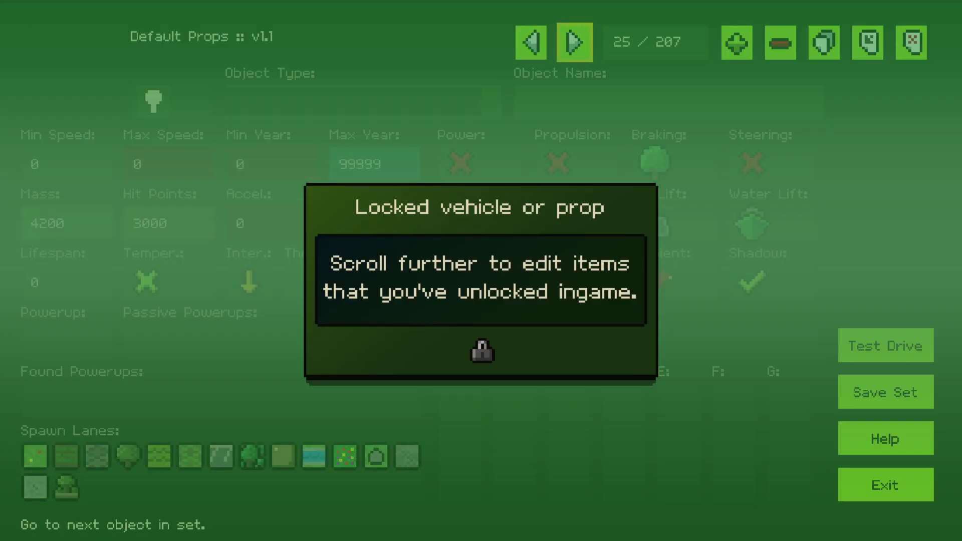
pyautogui.press('Return')
pyautogui.press('Return')
pyautogui.press('Return')
pyautogui.press('Return')
pyautogui.press('Return')
pyautogui.press('Return')
pyautogui.press('Return')
pyautogui.press('Return')
pyautogui.press('Return')
pyautogui.press('Return')
pyautogui.press('Return')
pyautogui.press('Return')
pyautogui.press('Return')
pyautogui.press('Return')
pyautogui.press('Return')
pyautogui.press('Return')
pyautogui.press('Return')
pyautogui.press('Return')
pyautogui.press('Return')
pyautogui.press('Return')
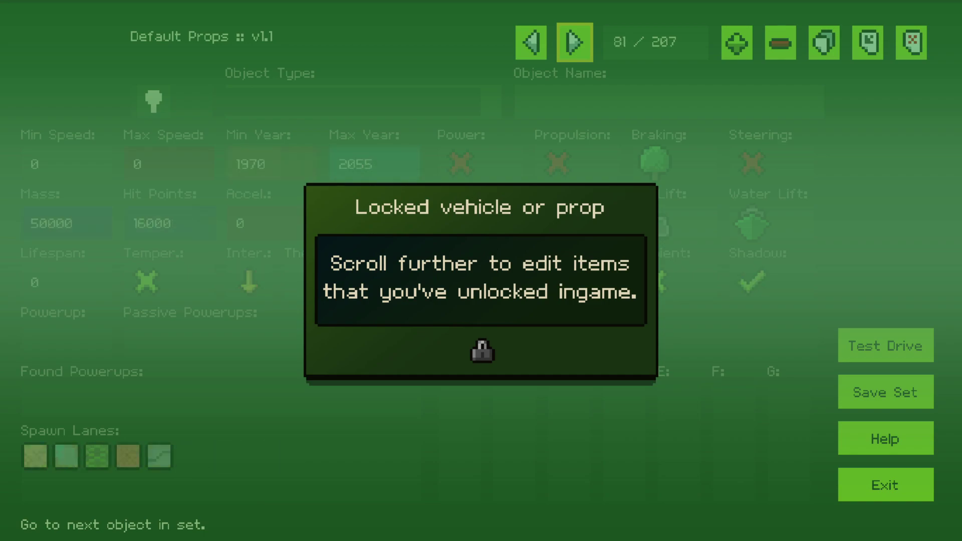
pyautogui.press('Left')
pyautogui.press('Left')
pyautogui.press('Left')
pyautogui.press('Left')
pyautogui.press('Left')
pyautogui.press('Left')
pyautogui.press('Left')
pyautogui.press('Left')
pyautogui.press('Left')
pyautogui.press('Left')
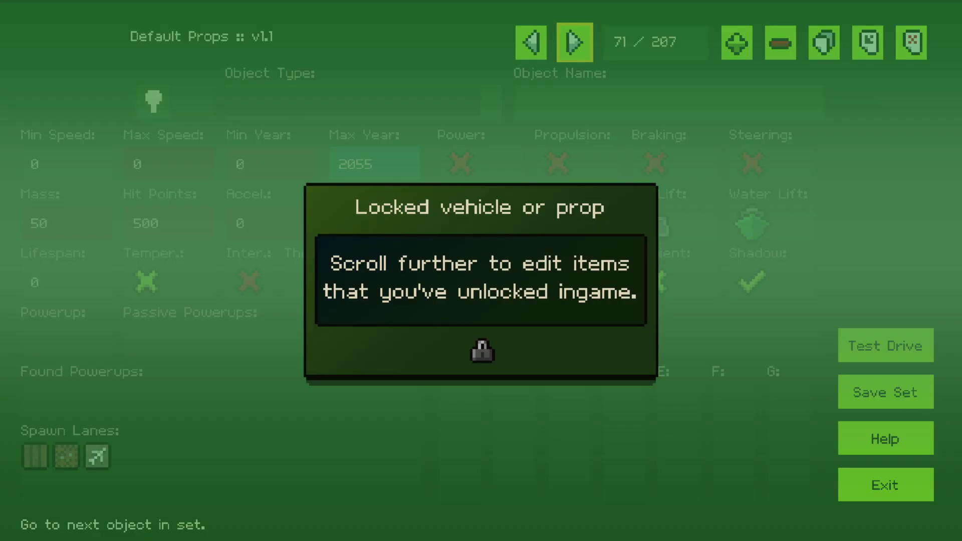
pyautogui.press('Return')
# Inspect the Explosive Barrel's fields (Max Speed, Min Speed, Hit Points, years) without changes
pyautogui.press('Down')
pyautogui.press('Left')
pyautogui.press('Down')
pyautogui.press('Left')
pyautogui.press('Left')
pyautogui.press('Down')
pyautogui.press('Left')
pyautogui.press('Up')
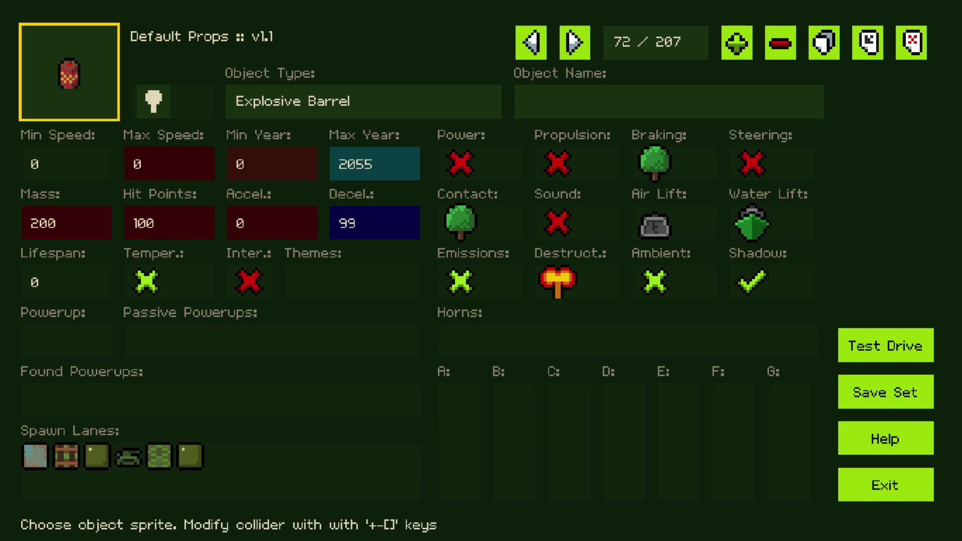
pyautogui.press('Down')
pyautogui.press('Right')
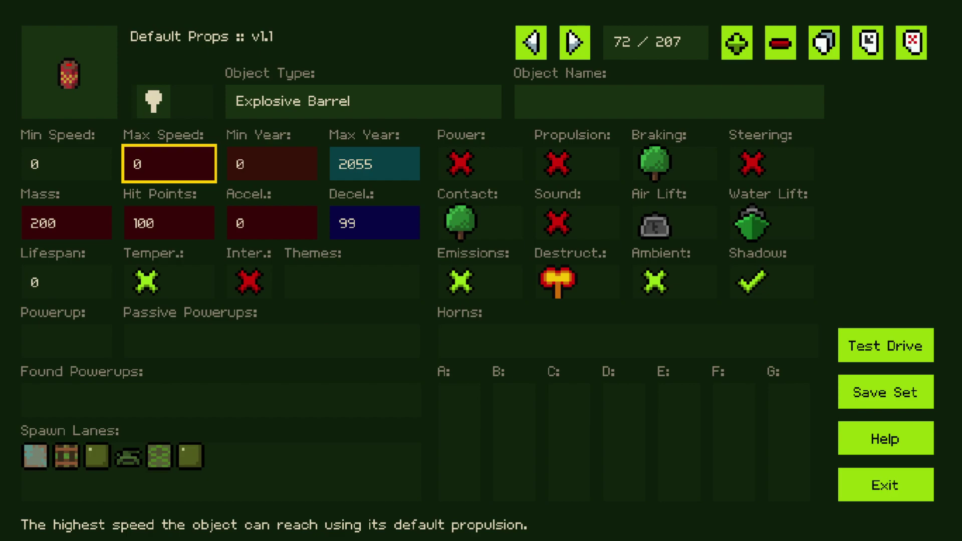
pyautogui.press('Right')
pyautogui.press('Right')
pyautogui.press('Left')
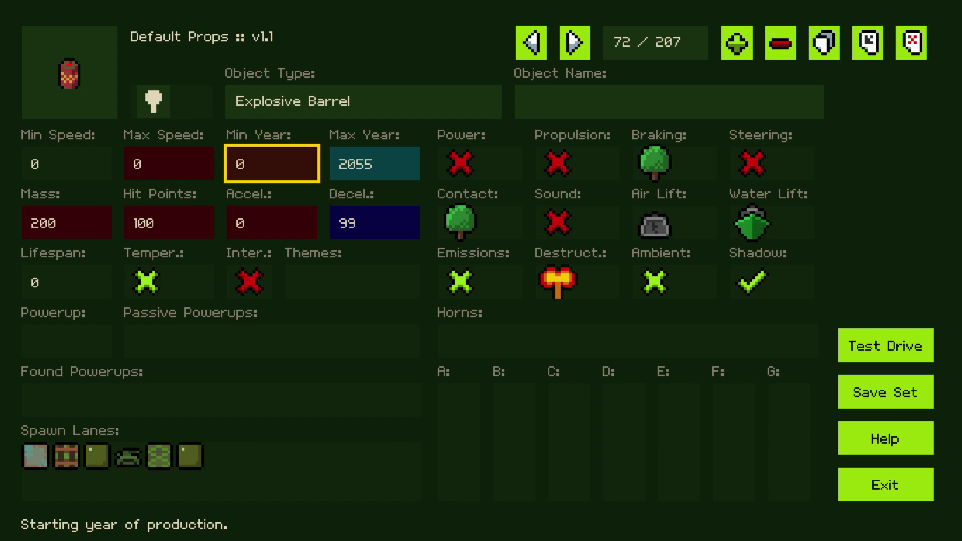
# Exit the editor, reopen it on the Default Vehicles set, then return to the main menu
pyautogui.press('Escape')
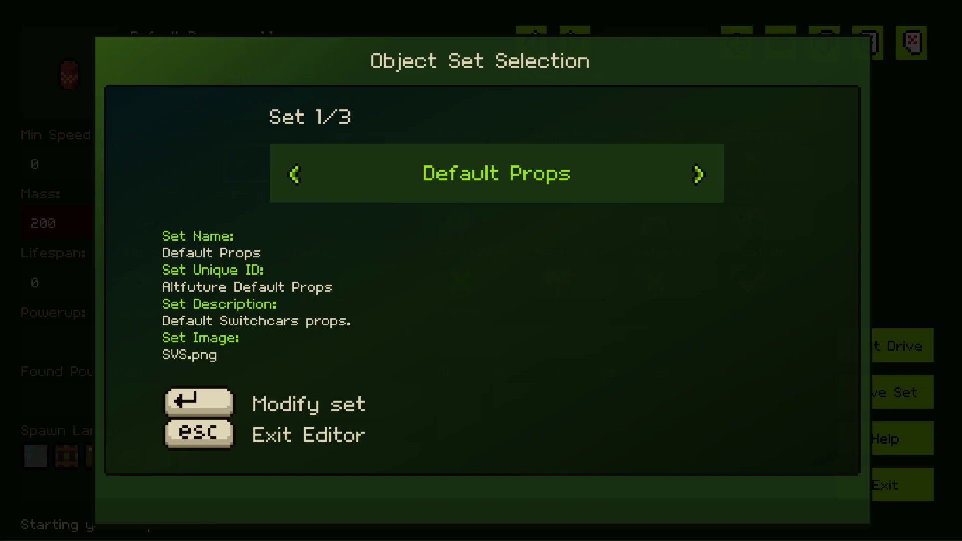
pyautogui.press('Escape')
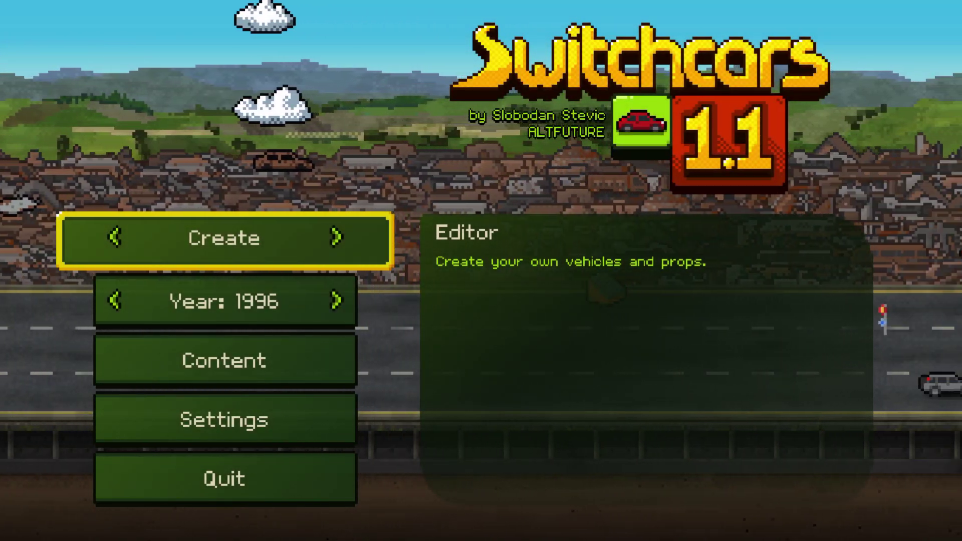
pyautogui.press('Return')
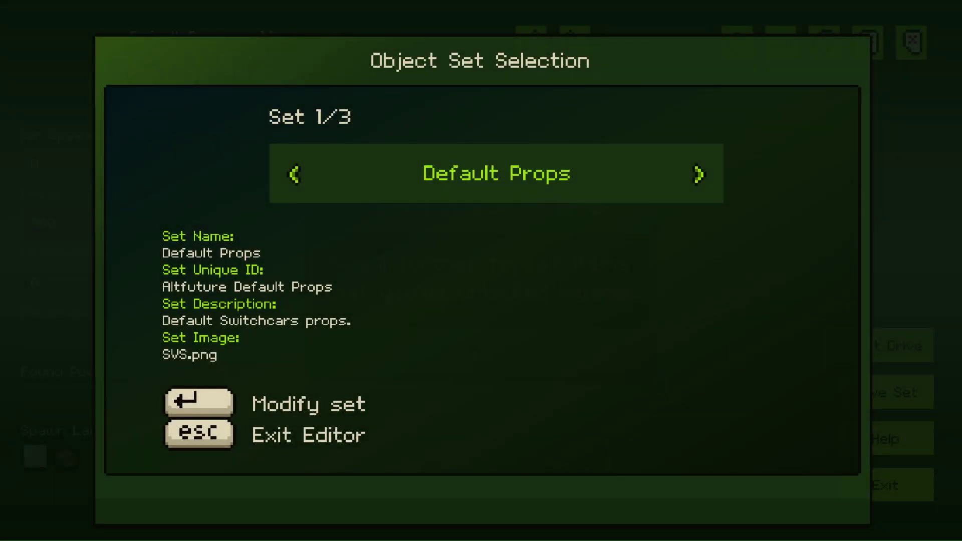
pyautogui.press('Right')
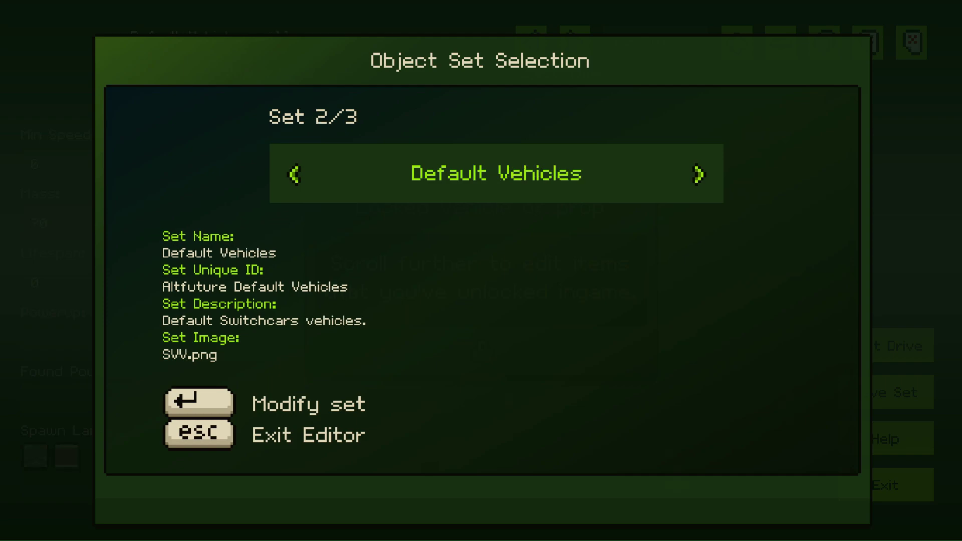
pyautogui.press('Escape')
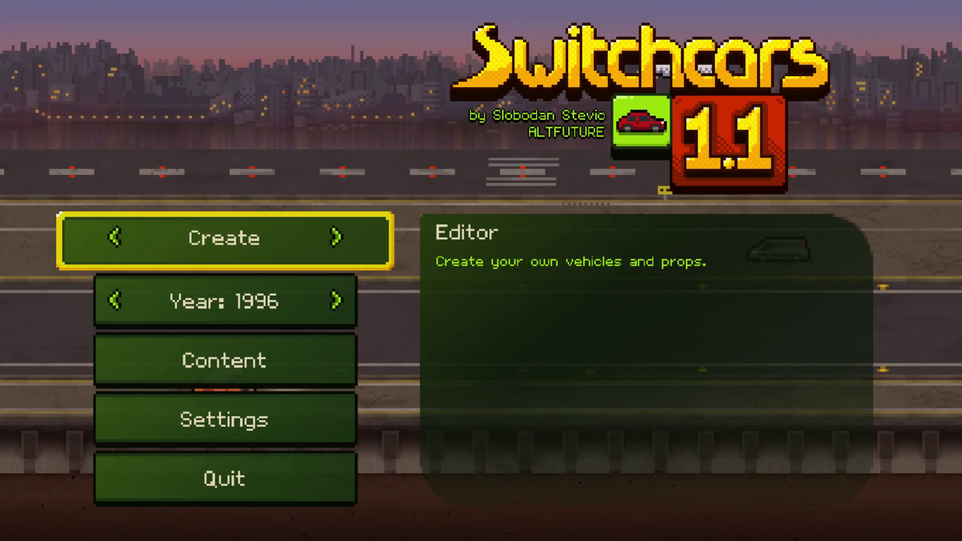